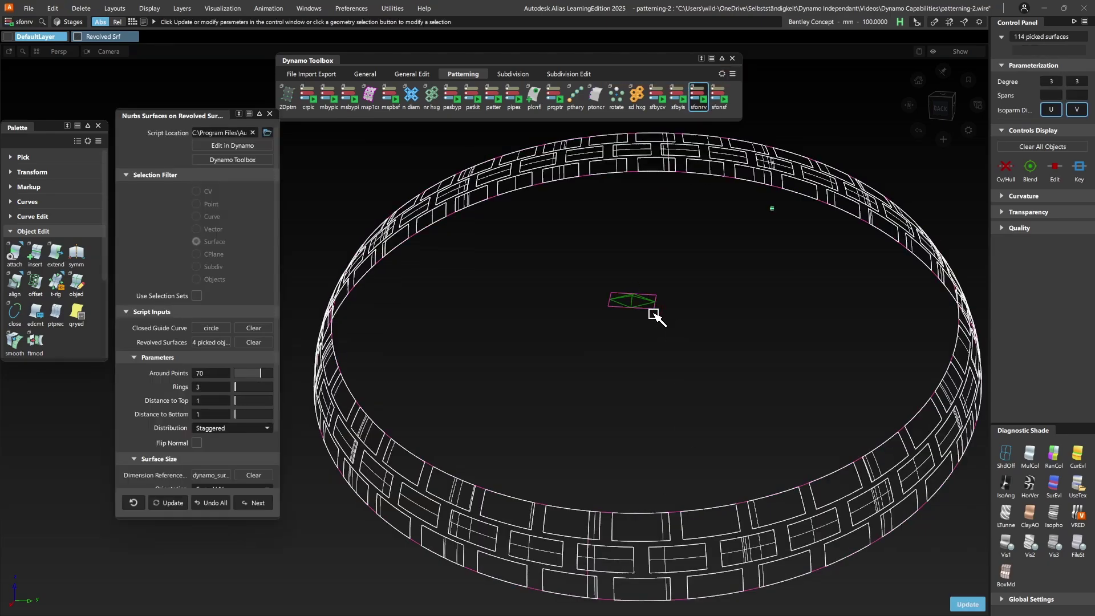
# Pattern bricks onto the ring with sfonrv, then place a diamond on every brick with ftmod
pyautogui.press('Escape')
pyautogui.click(38, 346)
pyautogui.click(78, 37)
pyautogui.moveTo(578, 276); pyautogui.dragTo(655, 316)
pyautogui.press('space')
pyautogui.click(655, 313)
pyautogui.press('space')
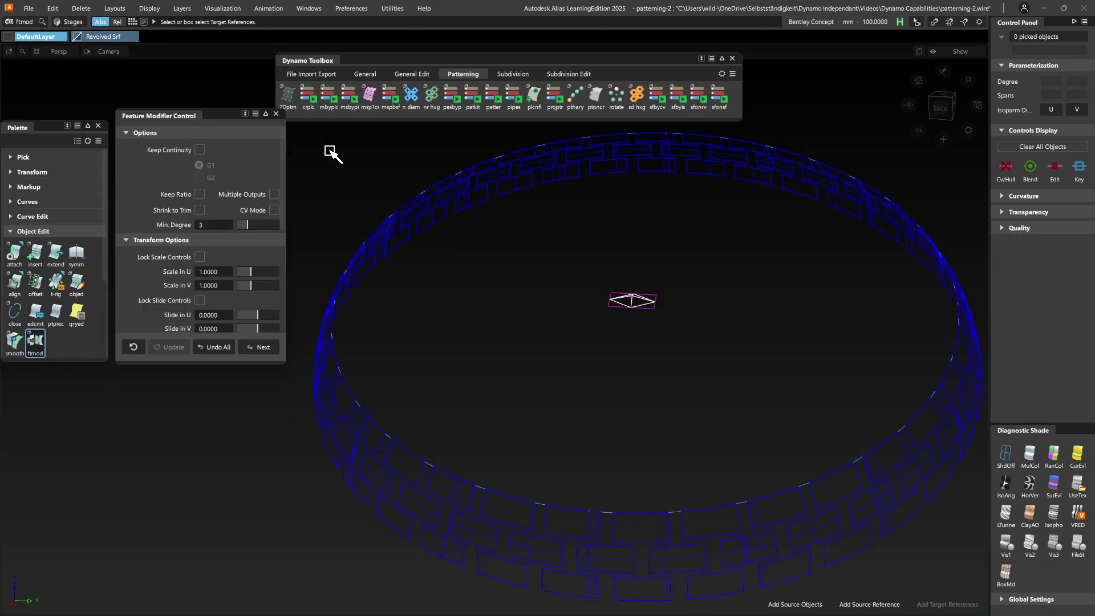
pyautogui.moveTo(307, 141); pyautogui.dragTo(985, 604)
pyautogui.click(1030, 455)
pyautogui.press('Escape')
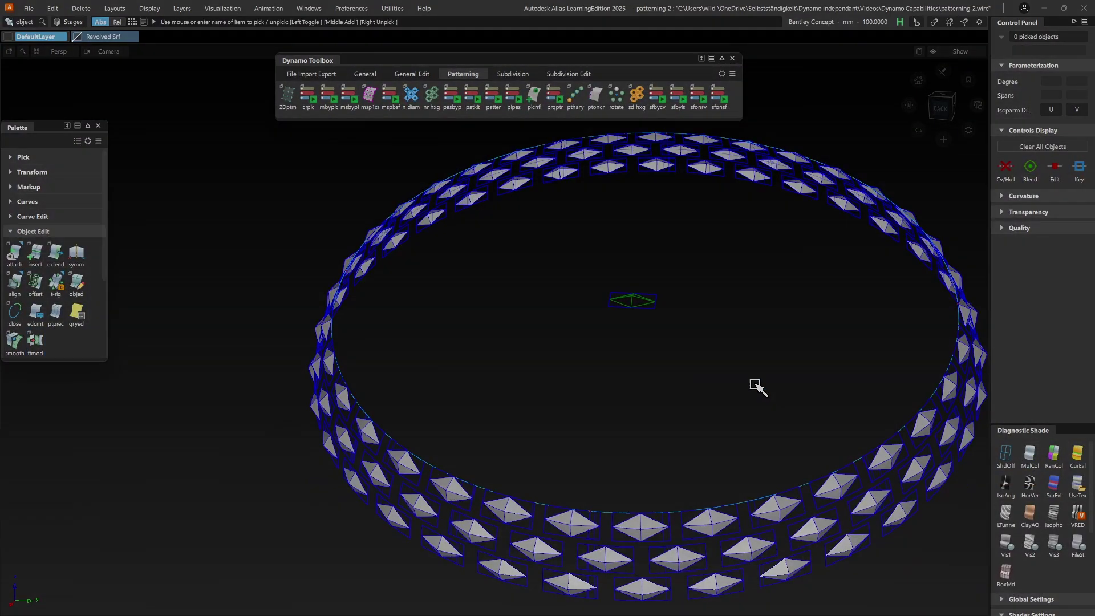
# Rebuild the wheel with 6 sectors and symmetry planes, arraying the spoke around the rim
pyautogui.click(329, 101)
pyautogui.moveTo(379, 171); pyautogui.dragTo(788, 543)
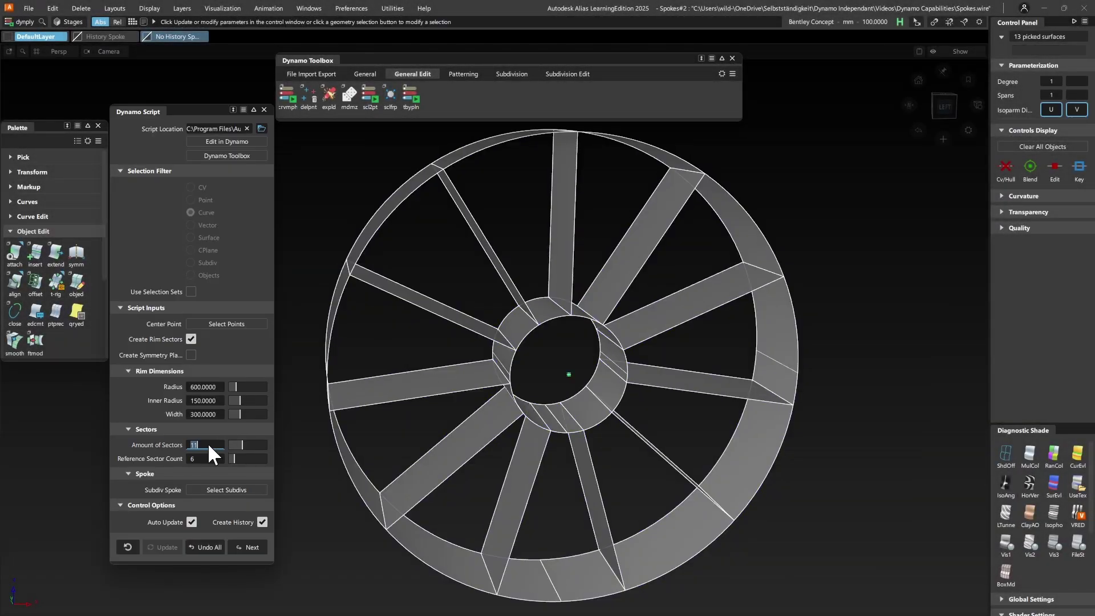
pyautogui.write('6')
pyautogui.press('Return')
pyautogui.click(191, 354)
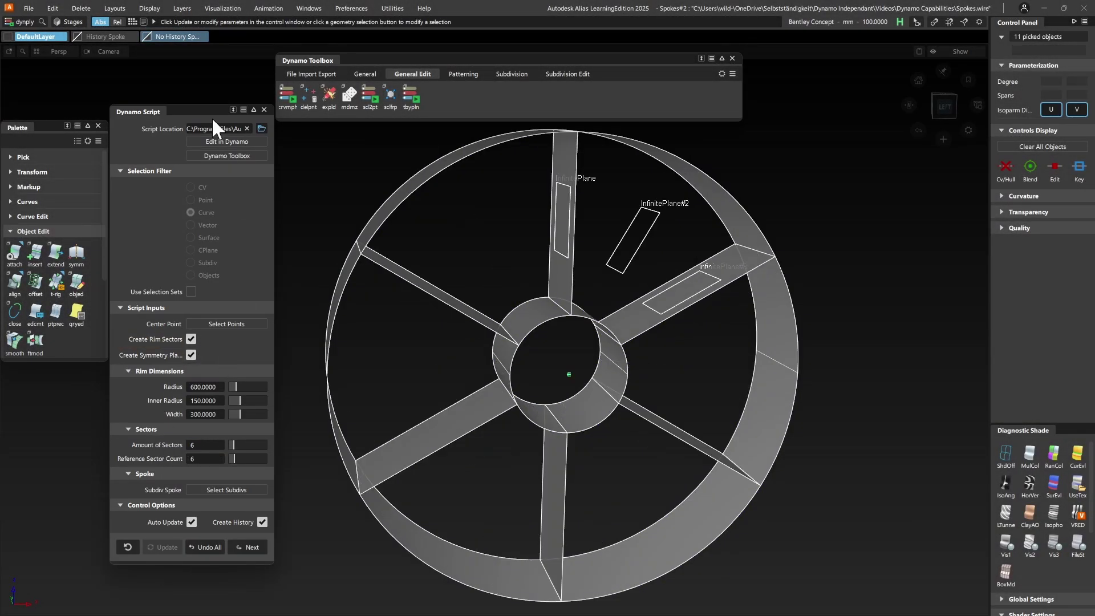
pyautogui.click(187, 40)
pyautogui.click(227, 490)
pyautogui.click(613, 233)
pyautogui.click(967, 603)
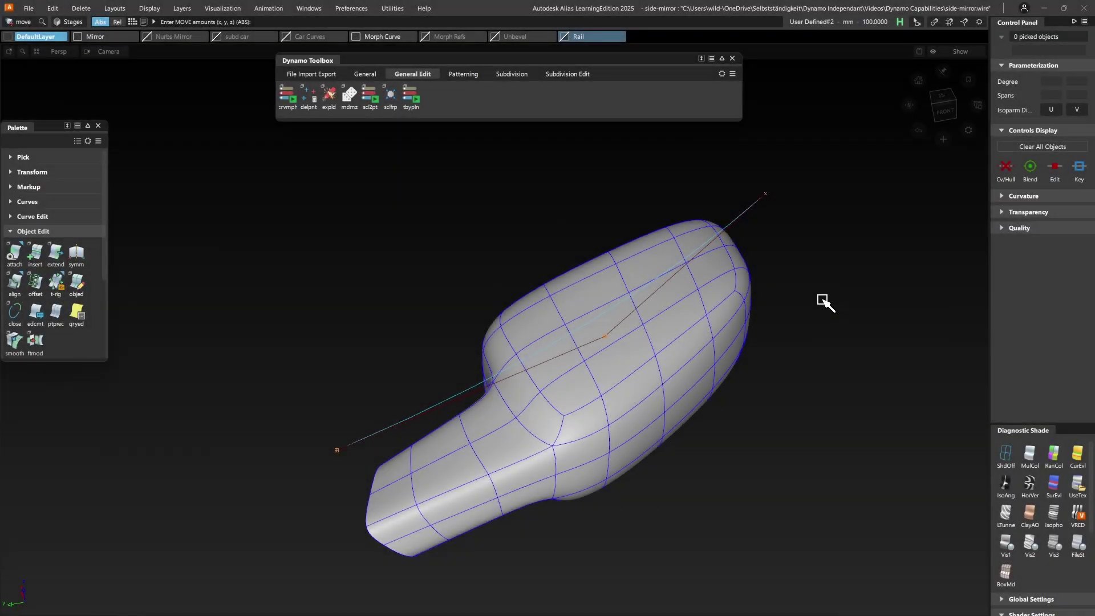
# Move the mirror rail curve's end point to reshape the subdivision body
pyautogui.keyDown('ctrl'); pyautogui.keyDown('shift'); pyautogui.moveTo(822, 299); pyautogui.dragTo(853, 300); pyautogui.keyUp('shift'); pyautogui.keyUp('ctrl')
pyautogui.moveTo(756, 178); pyautogui.dragTo(783, 208)
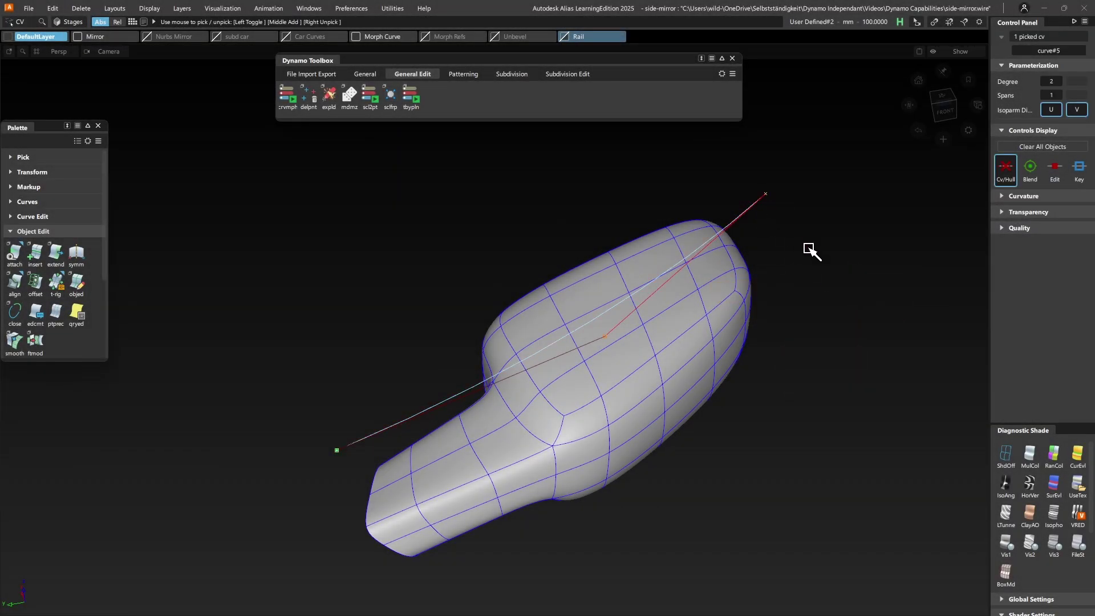
pyautogui.keyDown('ctrl'); pyautogui.keyDown('shift'); pyautogui.moveTo(814, 258); pyautogui.dragTo(814, 231, button='right'); pyautogui.keyUp('shift'); pyautogui.keyUp('ctrl')
pyautogui.click(815, 233)
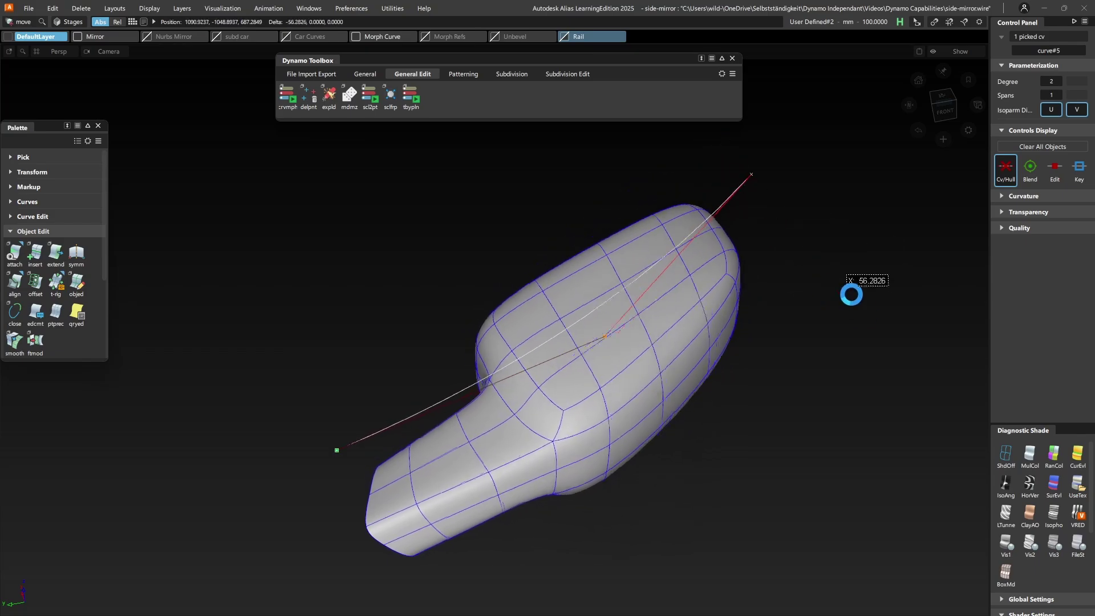
pyautogui.moveTo(862, 304); pyautogui.dragTo(798, 318)
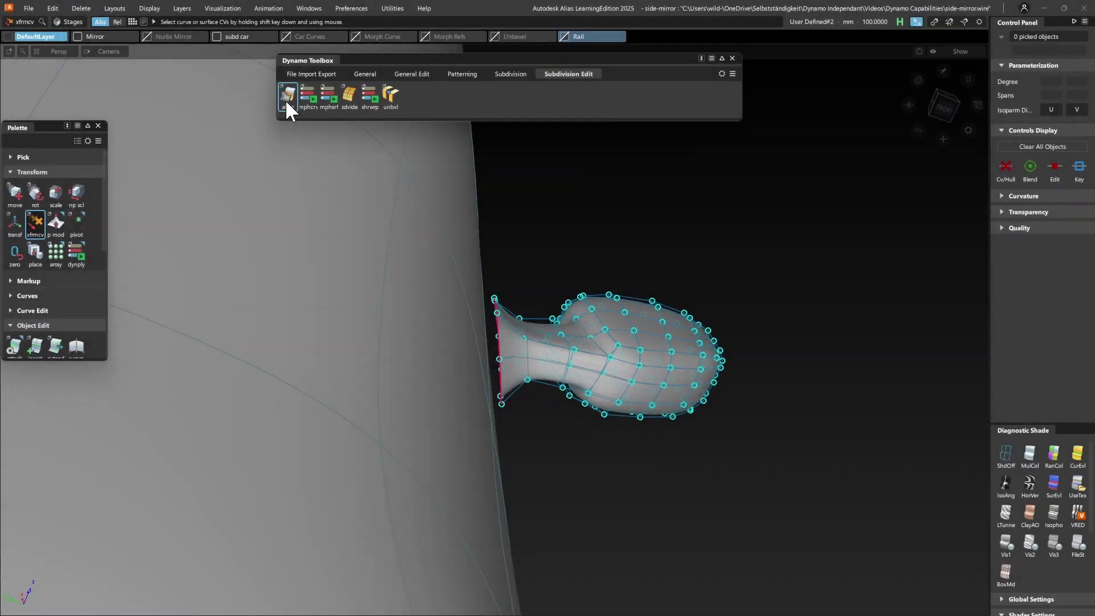
# Align the four subdiv edge points to two reference surfaces, then orbit to inspect the mirror
pyautogui.click(287, 96)
pyautogui.press('space')
pyautogui.moveTo(470, 281); pyautogui.dragTo(512, 418)
pyautogui.press('space')
pyautogui.click(479, 400)
pyautogui.click(458, 248)
pyautogui.press('space')
pyautogui.press('space')
pyautogui.press('space')
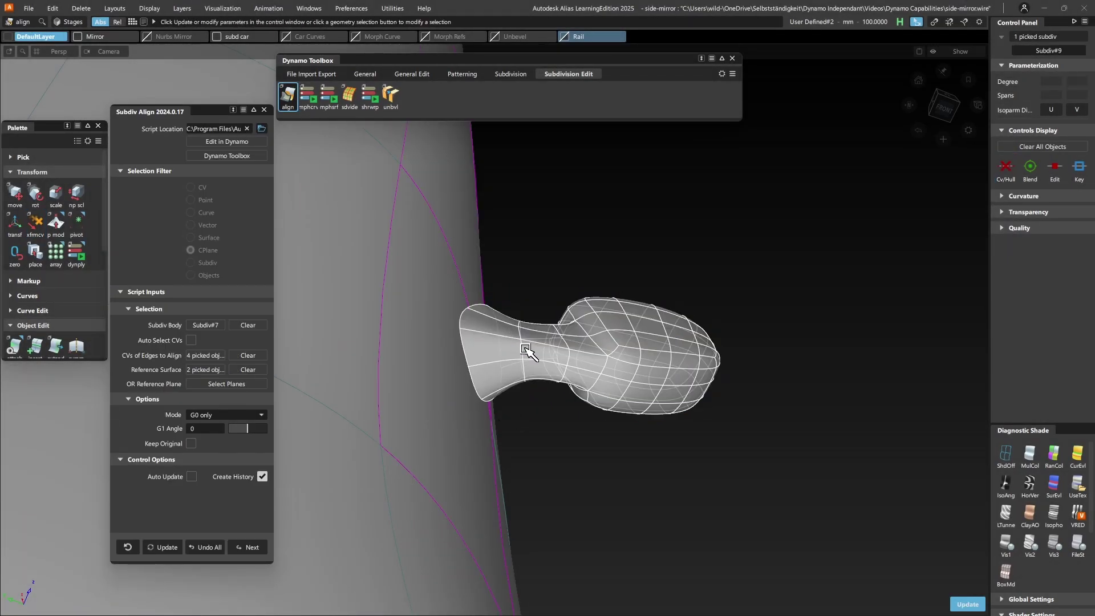
pyautogui.keyDown('alt'); pyautogui.keyDown('shift'); pyautogui.moveTo(538, 354); pyautogui.dragTo(477, 378); pyautogui.keyUp('shift'); pyautogui.keyUp('alt')
pyautogui.keyDown('alt'); pyautogui.keyDown('shift'); pyautogui.moveTo(477, 379); pyautogui.dragTo(462, 387); pyautogui.keyUp('shift'); pyautogui.keyUp('alt')
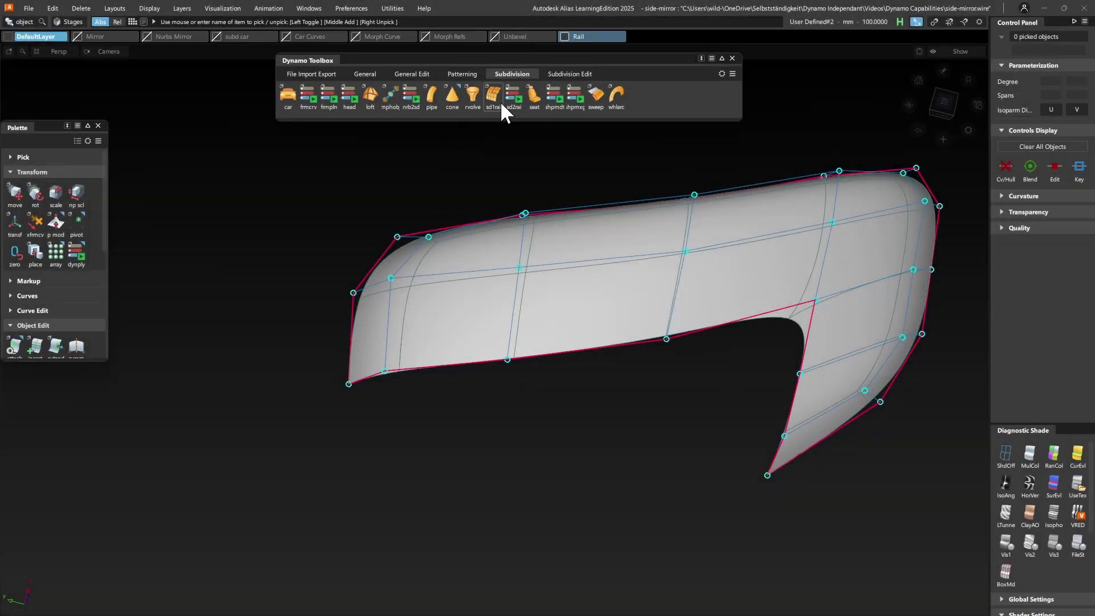
# Sweep the mirror cap with sd1rail, using four lower edges as generation curves and two rail curves
pyautogui.click(493, 95)
pyautogui.click(367, 378)
pyautogui.click(421, 369)
pyautogui.click(570, 351)
pyautogui.click(723, 325)
pyautogui.press('space')
pyautogui.click(801, 353)
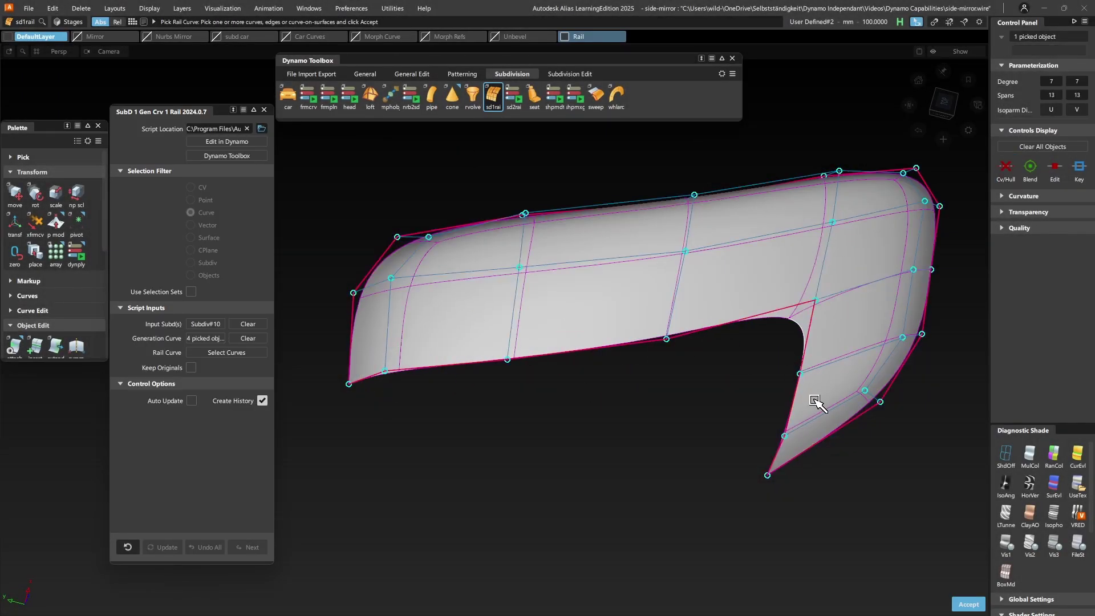
pyautogui.click(779, 453)
pyautogui.press('Return')
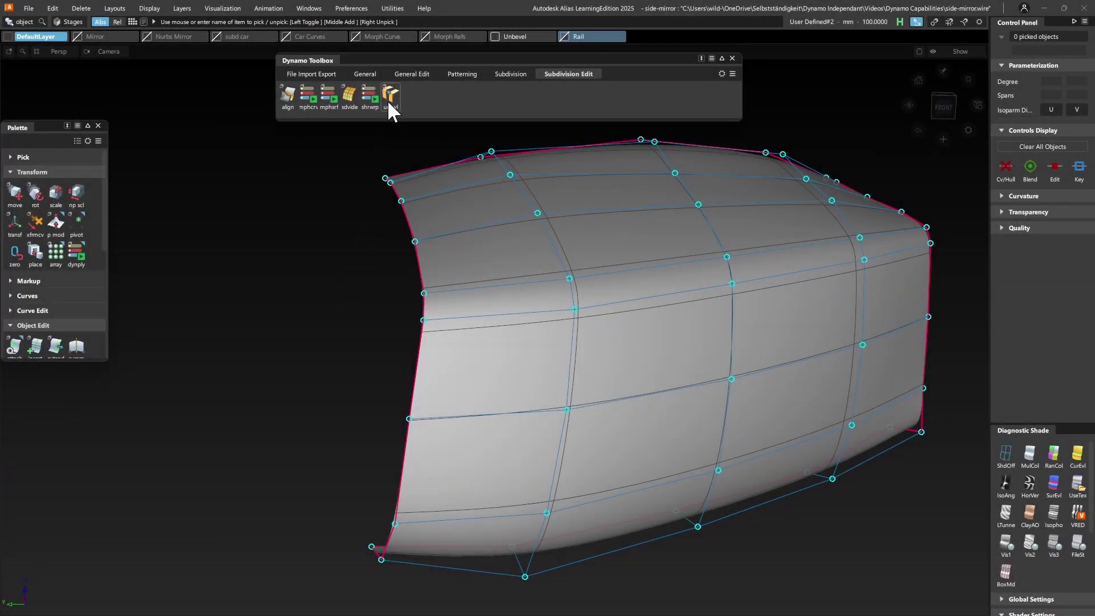
# Unbevel three curved edge columns of the subdiv surface and show its control points and hulls
pyautogui.click(388, 100)
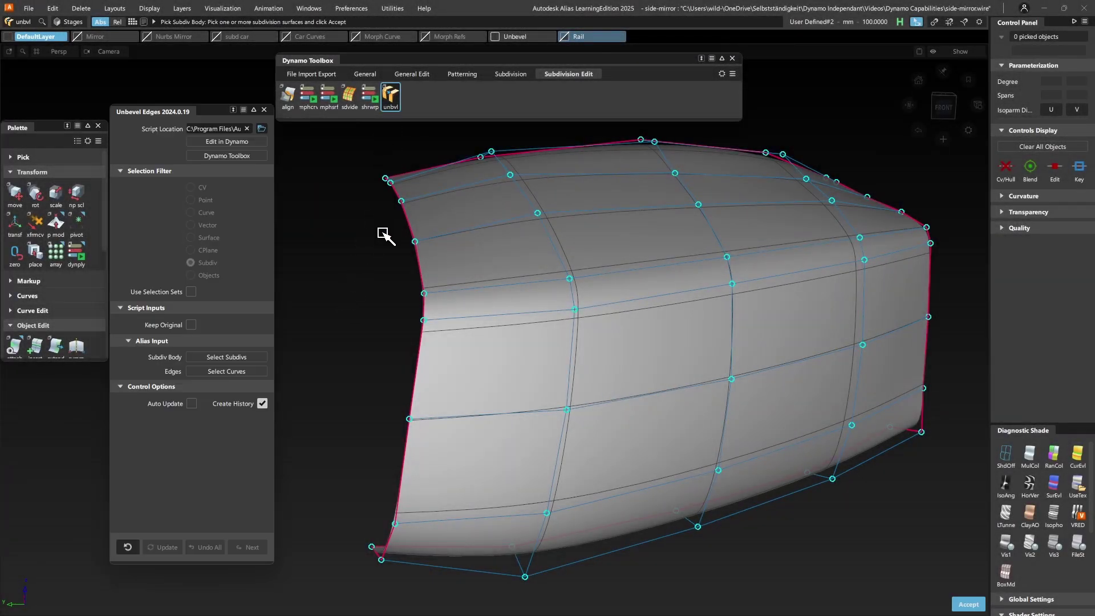
pyautogui.click(477, 331)
pyautogui.moveTo(542, 297); pyautogui.dragTo(939, 237)
pyautogui.press('space')
pyautogui.press('space')
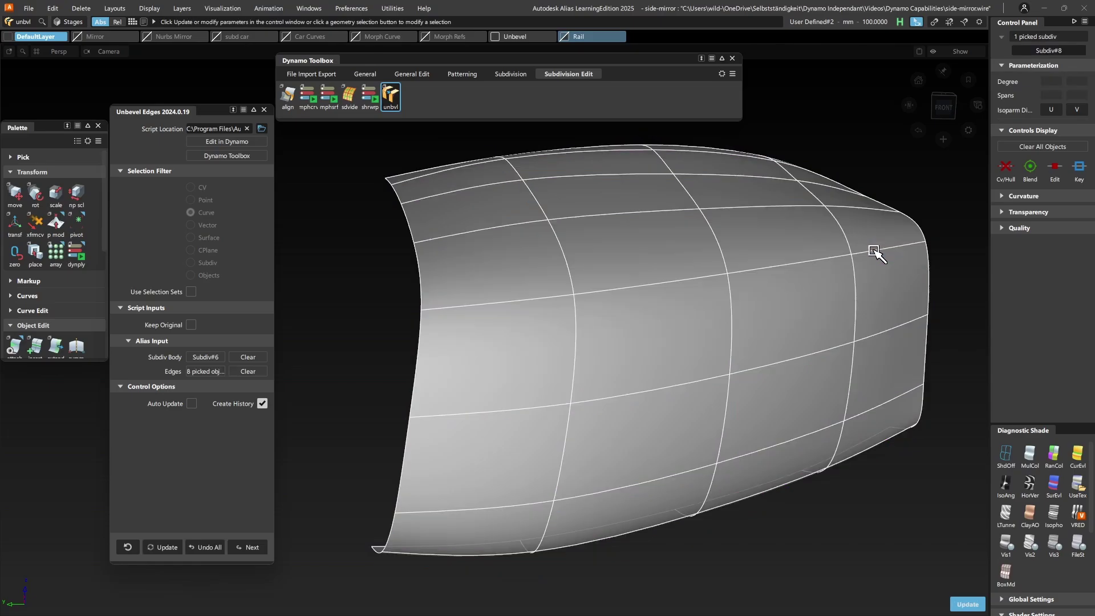
pyautogui.click(1005, 170)
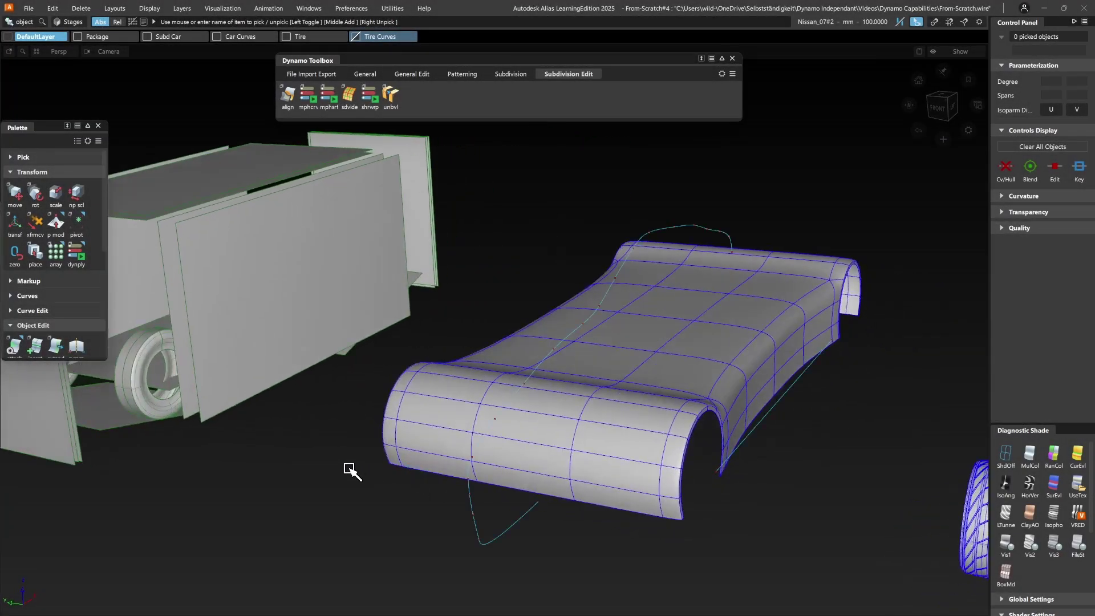
# Fit the car body subdiv to the cyan side silhouette curve in the car template script
pyautogui.keyDown('ctrl'); pyautogui.keyDown('shift'); pyautogui.moveTo(349, 467); pyautogui.dragTo(332, 467, button='middle'); pyautogui.keyUp('shift'); pyautogui.keyUp('ctrl')
pyautogui.click(447, 425)
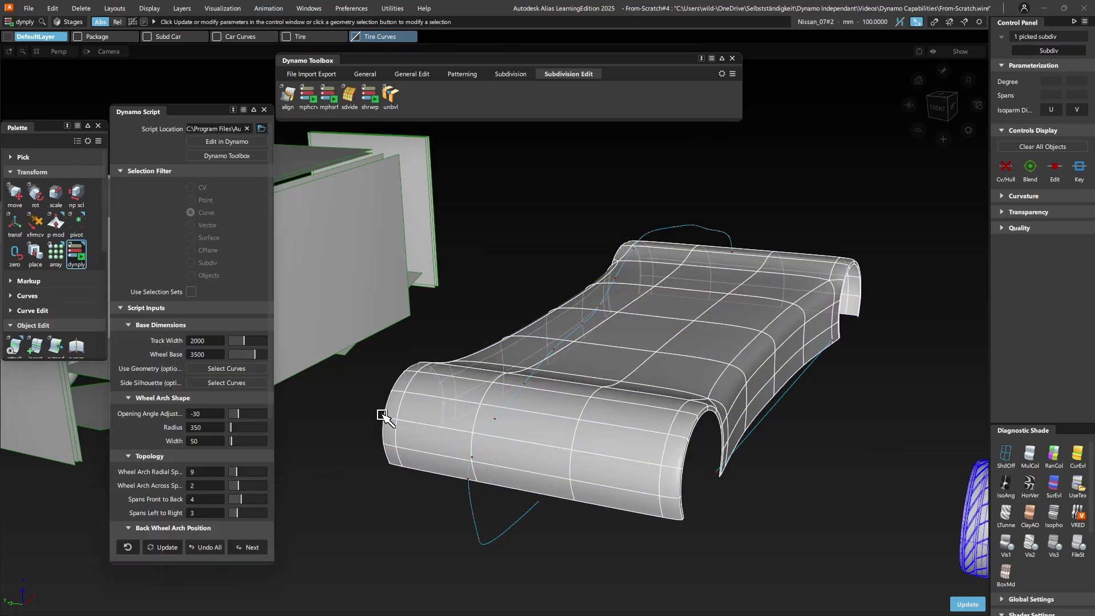
pyautogui.click(240, 387)
pyautogui.click(489, 534)
# Set the tire's Tread Create to Custom and pick the top tread curves
pyautogui.keyDown('ctrl'); pyautogui.keyDown('shift'); pyautogui.moveTo(349, 532); pyautogui.dragTo(343, 498); pyautogui.keyUp('shift'); pyautogui.keyUp('ctrl')
pyautogui.keyDown('alt'); pyautogui.keyDown('shift'); pyautogui.moveTo(343, 499); pyautogui.dragTo(353, 502, button='right'); pyautogui.keyUp('shift'); pyautogui.keyUp('alt')
pyautogui.keyDown('ctrl'); pyautogui.keyDown('shift'); pyautogui.moveTo(379, 435); pyautogui.dragTo(411, 423); pyautogui.keyUp('shift'); pyautogui.keyUp('ctrl')
pyautogui.click(594, 348)
pyautogui.scroll(-5, 227, 387)
pyautogui.click(228, 328)
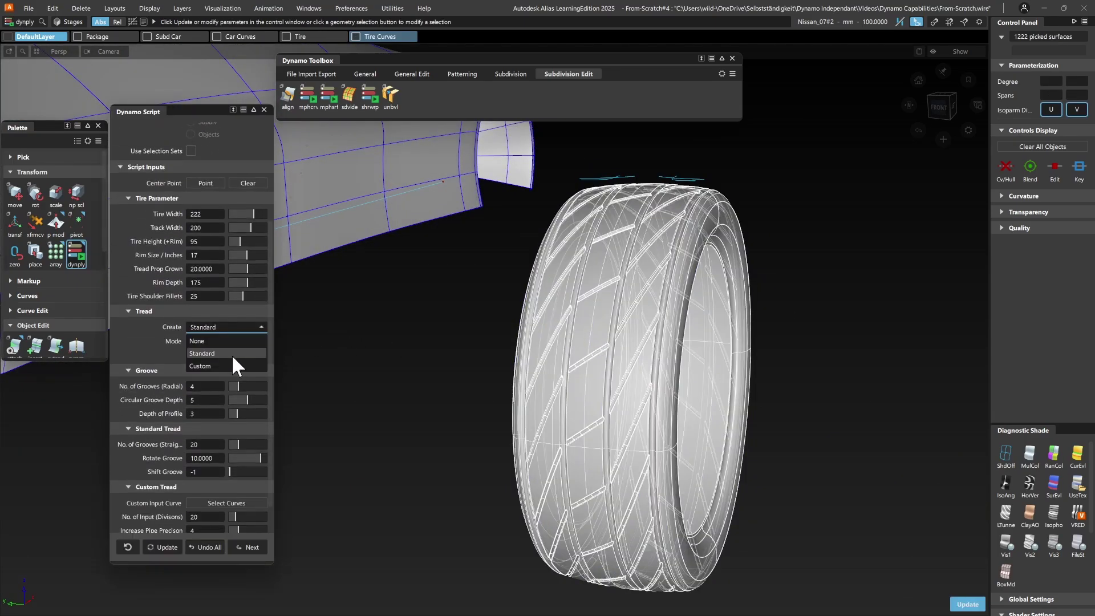
pyautogui.click(230, 366)
pyautogui.click(231, 502)
pyautogui.moveTo(589, 162); pyautogui.dragTo(728, 181)
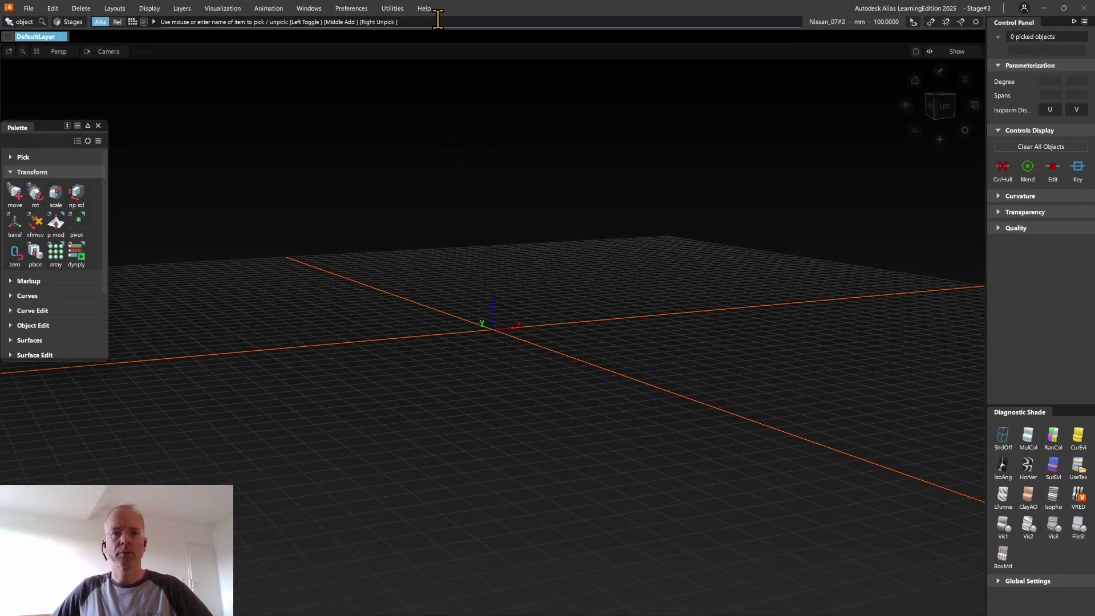
# Show the What's New shelf from the Help menu
pyautogui.click(423, 8)
pyautogui.moveTo(461, 147)
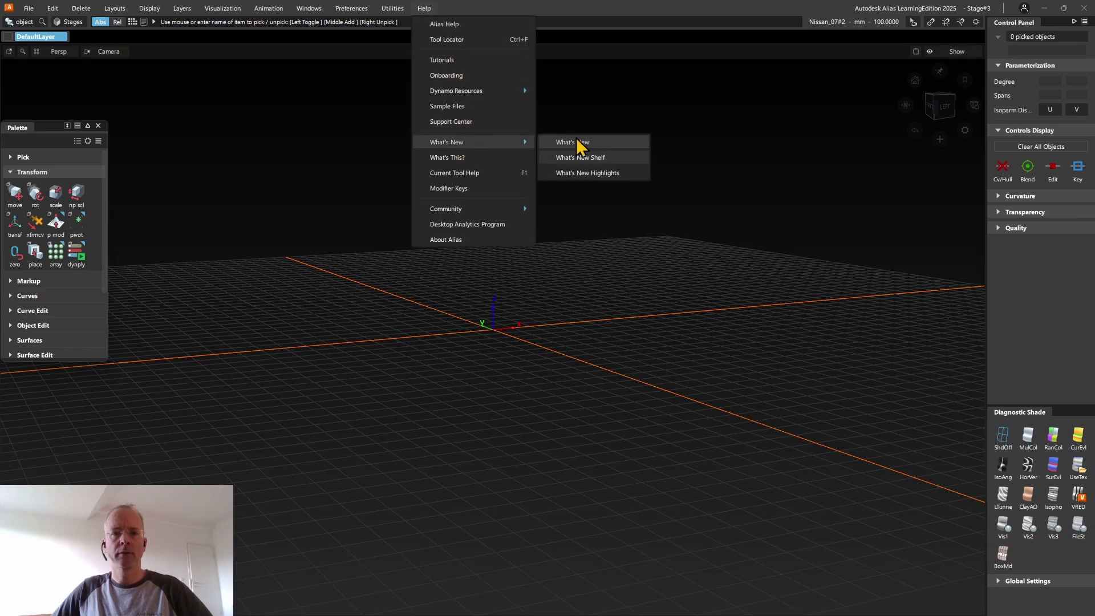
pyautogui.click(580, 158)
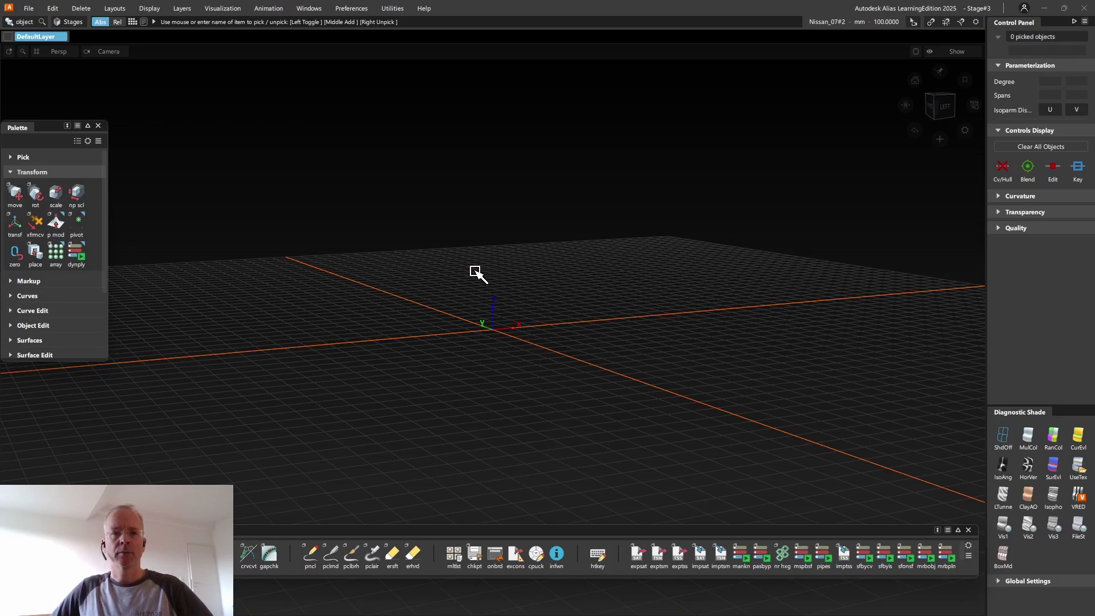
# Open the Dynamo Toolbox from Help > Dynamo Resources
pyautogui.click(424, 9)
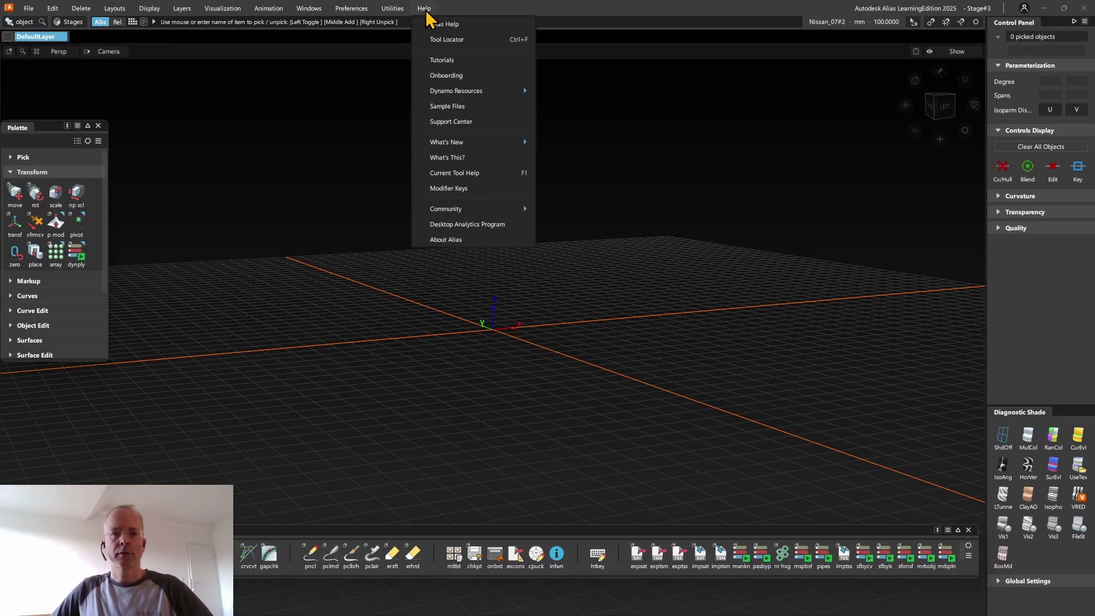
pyautogui.moveTo(438, 92)
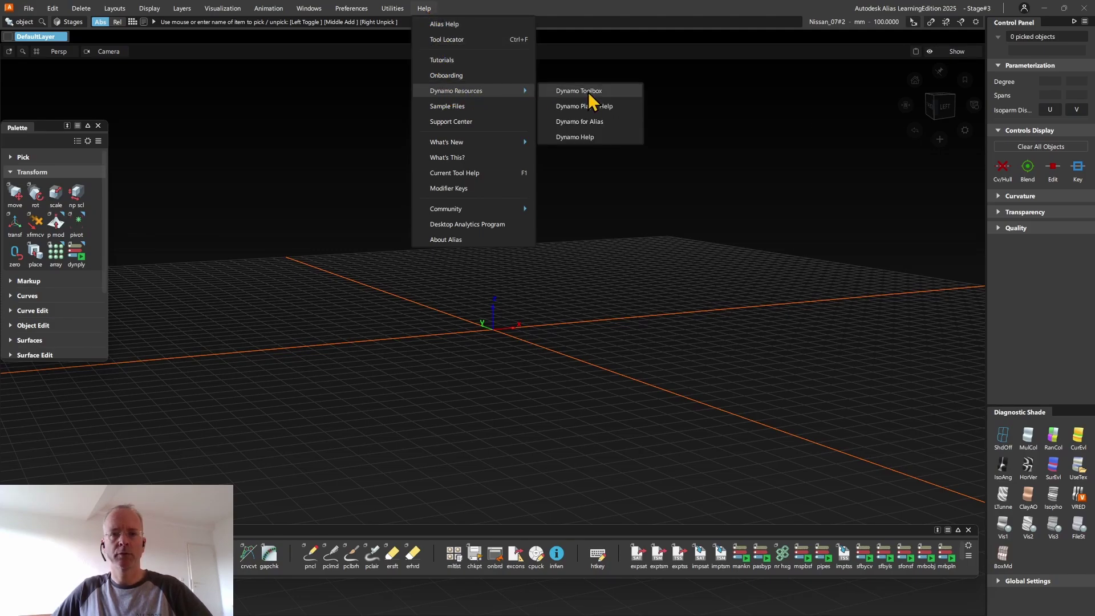
pyautogui.click(587, 91)
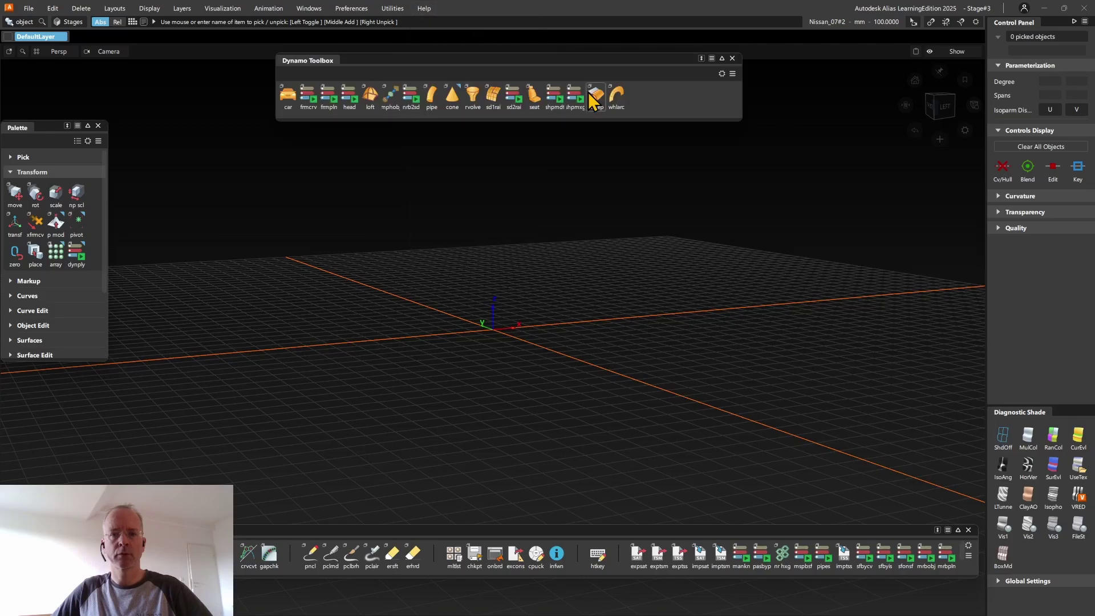
# Close the Dynamo Toolbox and reopen it through the dynply Dynamo Player
pyautogui.click(732, 59)
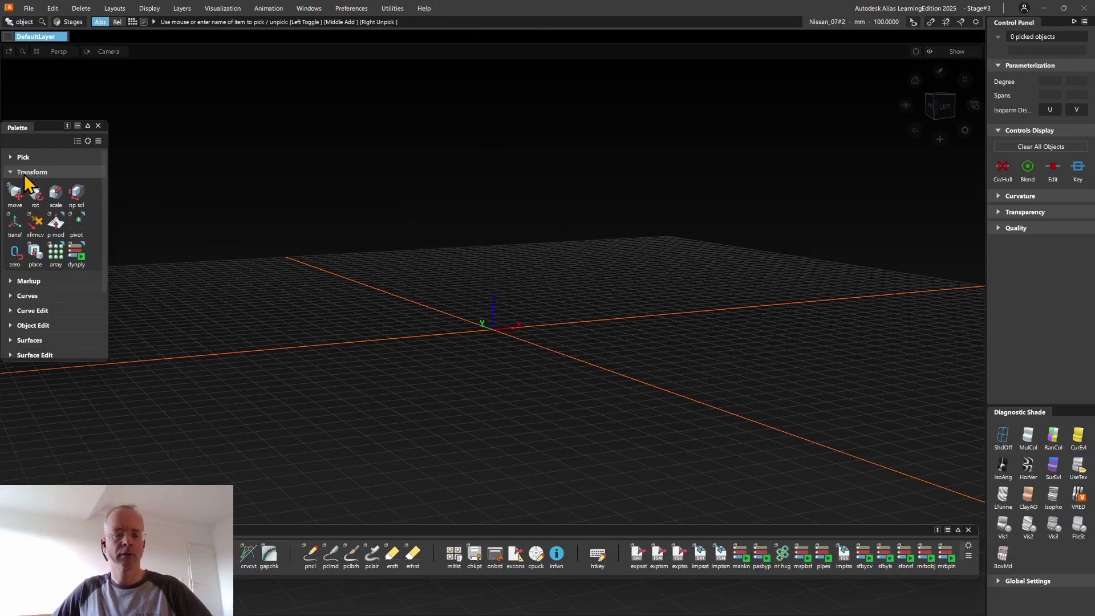
pyautogui.click(75, 257)
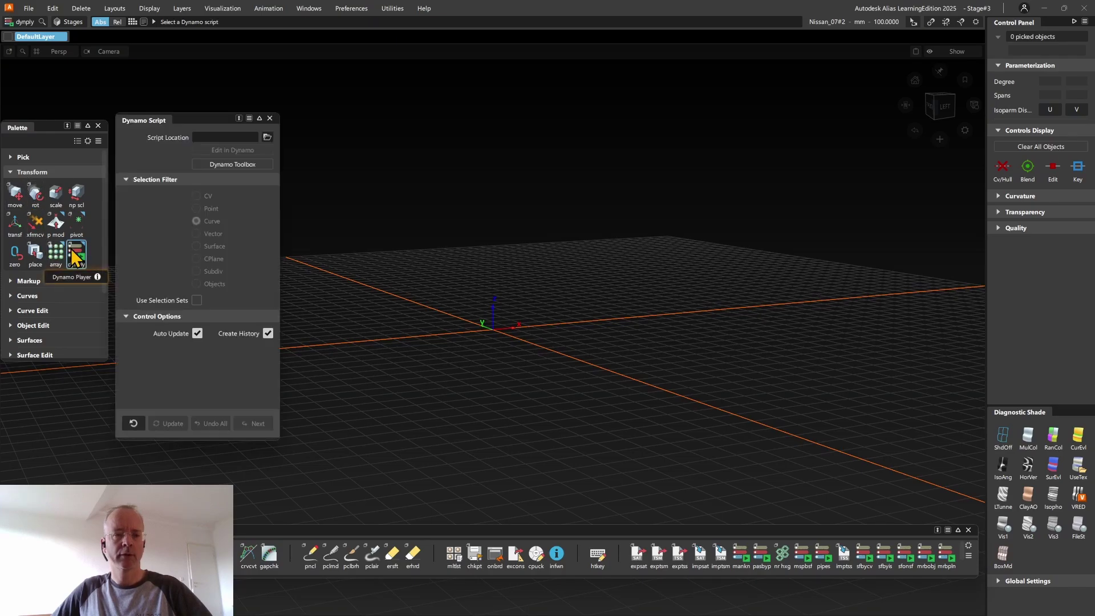
pyautogui.click(230, 165)
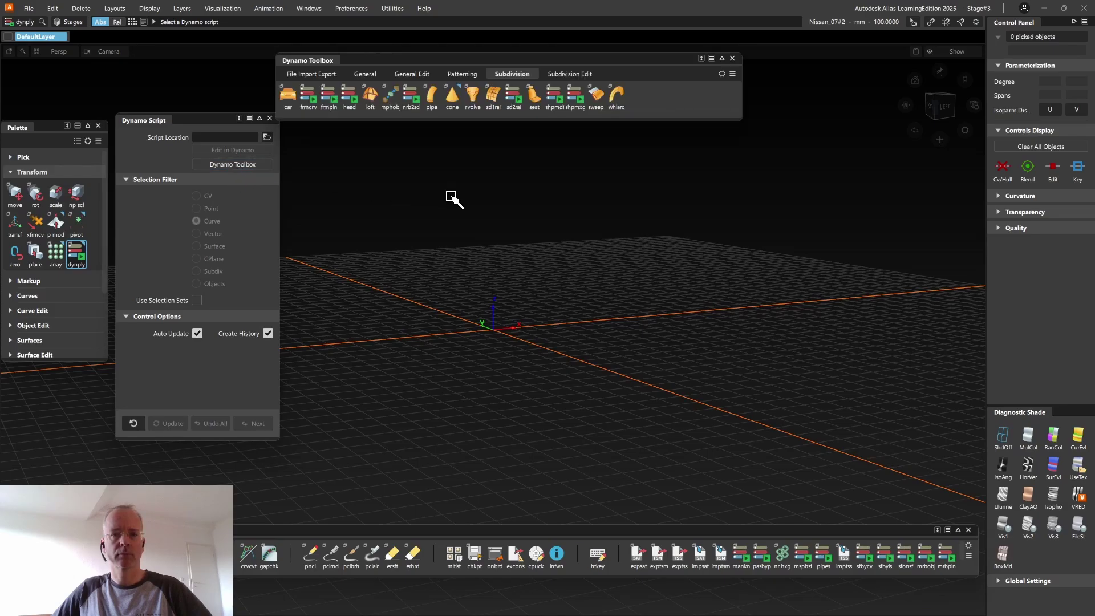
# Browse File Import Export, General, General Edit, Patterning, Subdivision and Subdivision Edit tabs
pyautogui.click(317, 70)
pyautogui.click(362, 72)
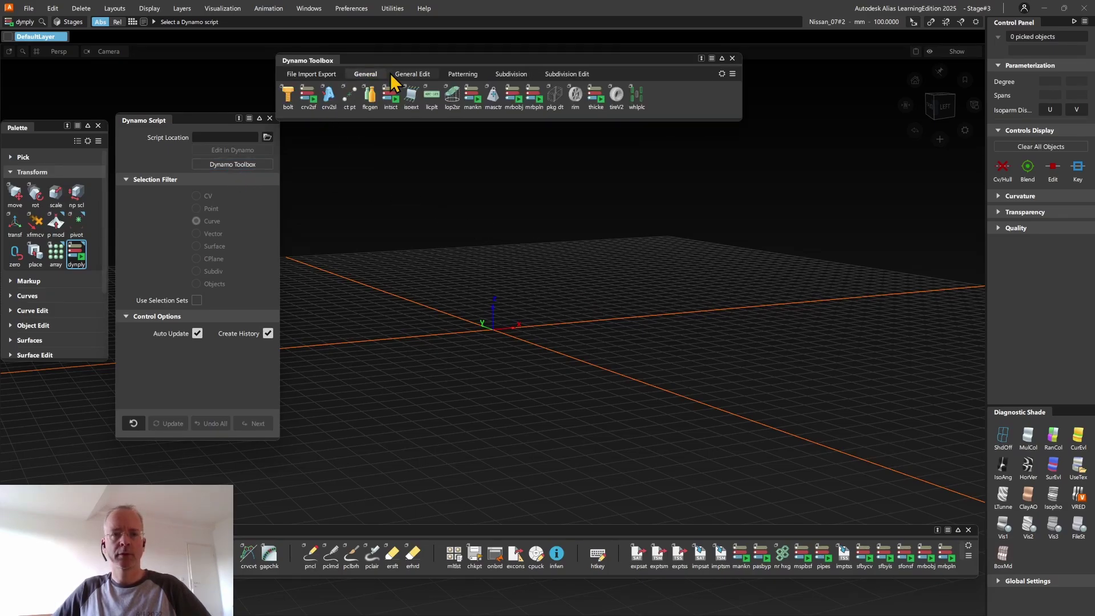
pyautogui.click(411, 75)
pyautogui.click(465, 77)
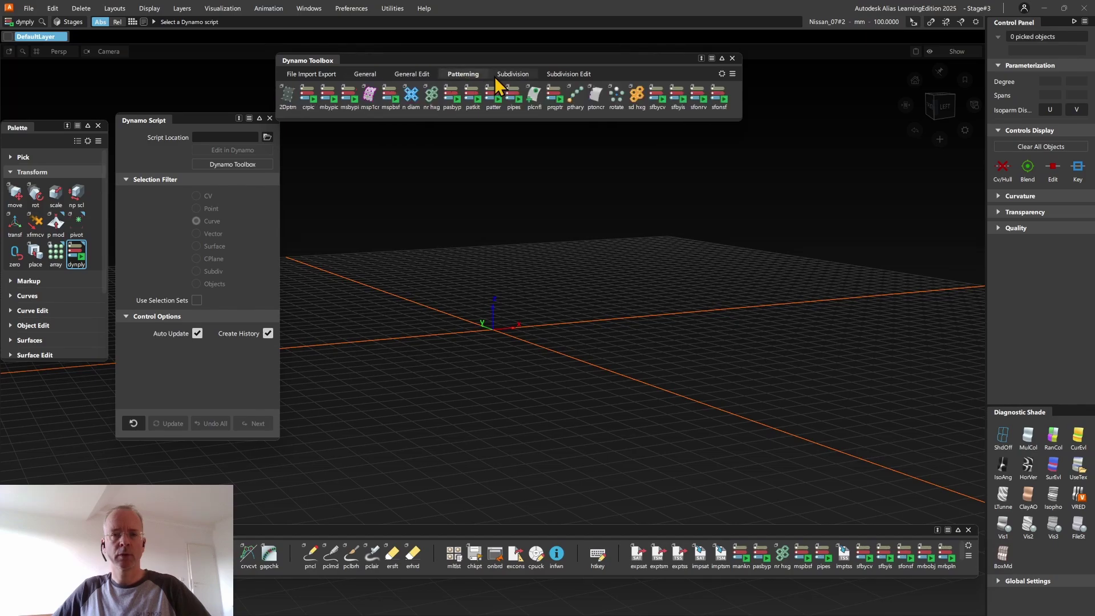
pyautogui.click(508, 76)
pyautogui.click(577, 74)
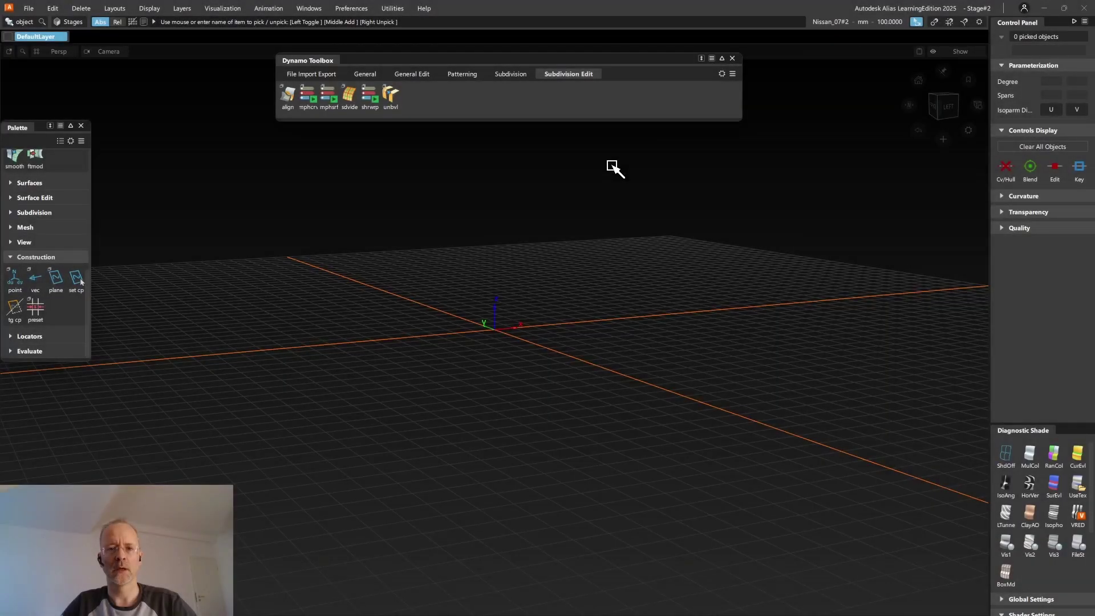
# Switch the Dynamo Toolbox from File Import Export to the General category tools
pyautogui.click(308, 75)
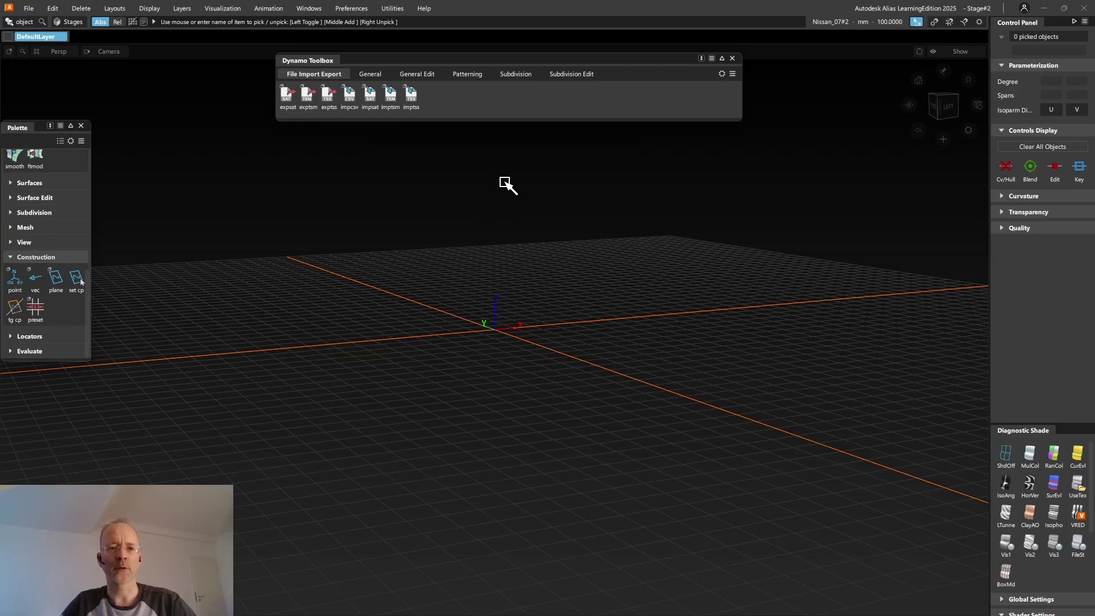
pyautogui.click(370, 74)
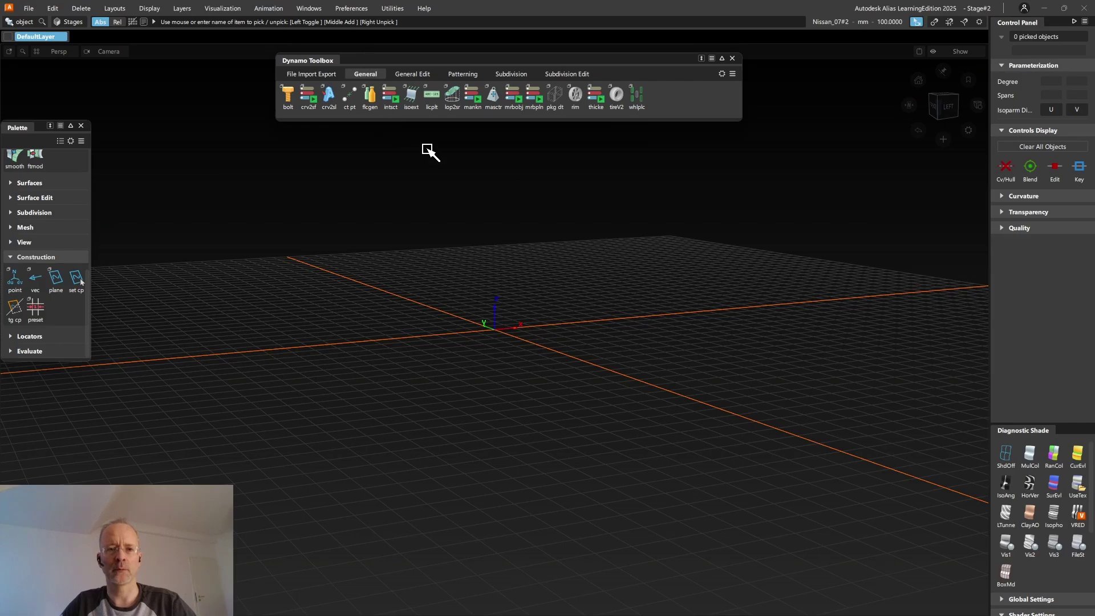
# Run the mankn Manikin script and frame the whole manikin from the front-left
pyautogui.click(473, 95)
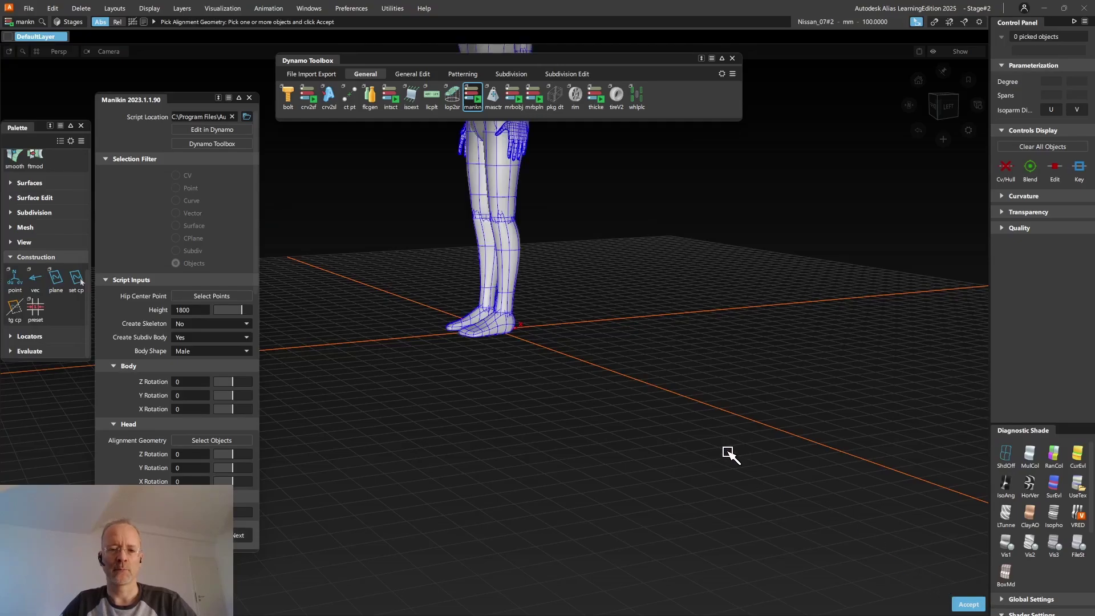
pyautogui.keyDown('alt'); pyautogui.keyDown('shift'); pyautogui.moveTo(564, 232); pyautogui.dragTo(597, 373, button='middle'); pyautogui.keyUp('shift'); pyautogui.keyUp('alt')
pyautogui.keyDown('alt'); pyautogui.keyDown('shift'); pyautogui.moveTo(557, 220); pyautogui.dragTo(626, 412, button='middle'); pyautogui.keyUp('shift'); pyautogui.keyUp('alt')
pyautogui.keyDown('alt'); pyautogui.keyDown('shift'); pyautogui.moveTo(579, 333); pyautogui.dragTo(604, 374, button='middle'); pyautogui.keyUp('shift'); pyautogui.keyUp('alt')
pyautogui.keyDown('alt'); pyautogui.keyDown('shift'); pyautogui.moveTo(535, 330); pyautogui.dragTo(672, 276); pyautogui.keyUp('shift'); pyautogui.keyUp('alt')
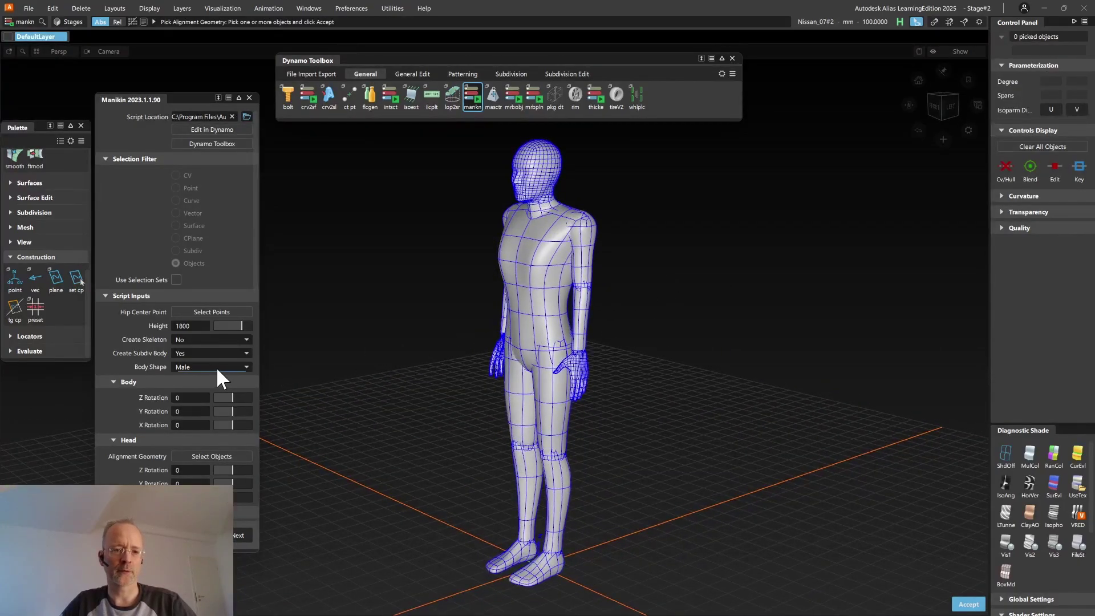
# Make the manikin Female with Shoulder Z Rotation 52 and Height 1364
pyautogui.click(216, 365)
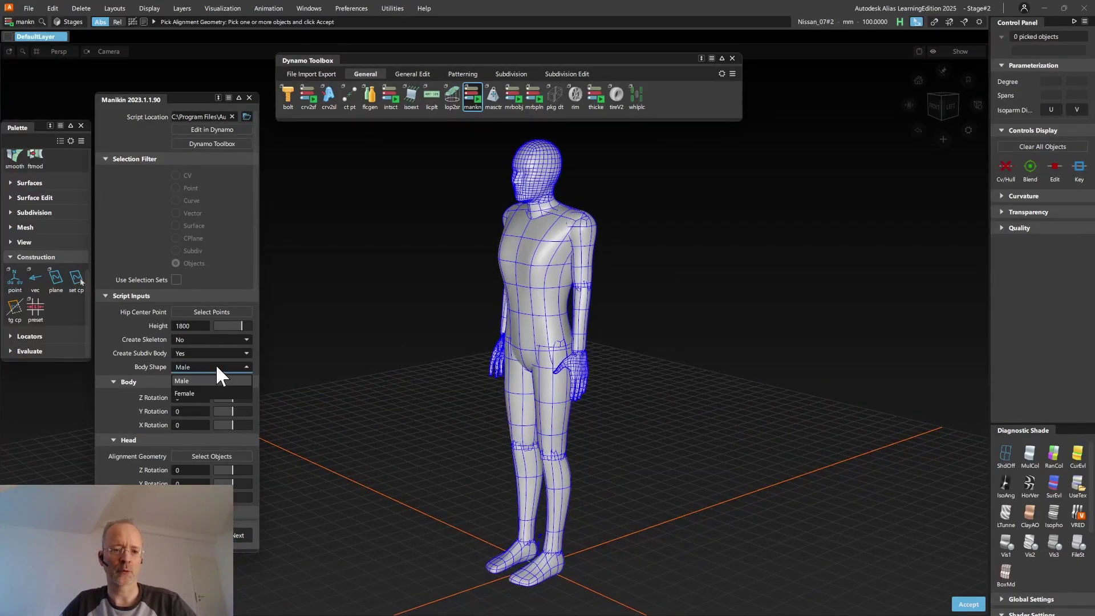
pyautogui.click(197, 389)
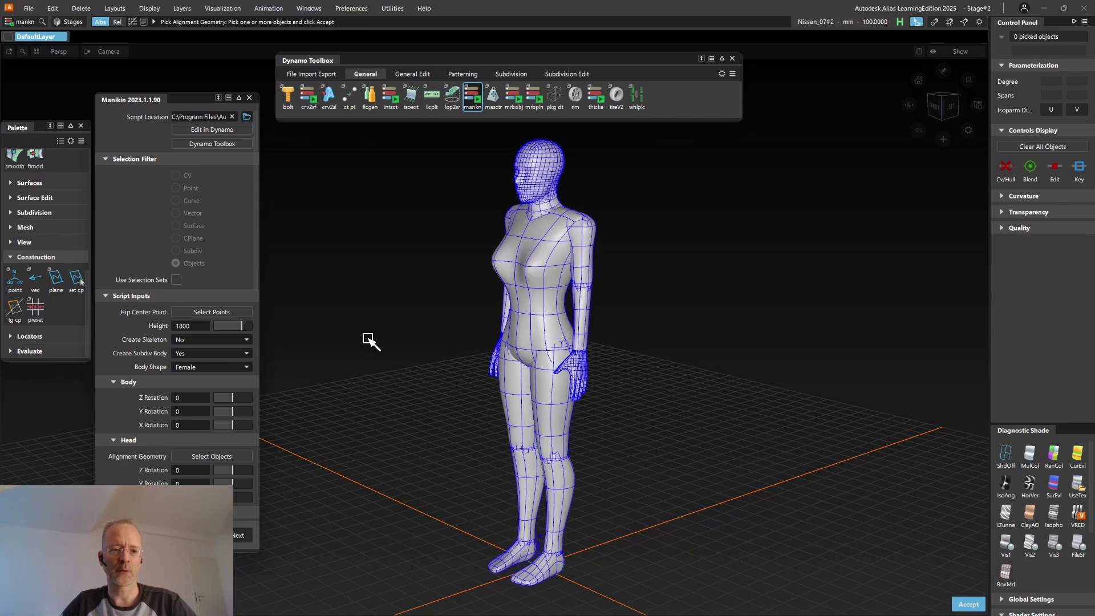
pyautogui.scroll(-5, 200, 393)
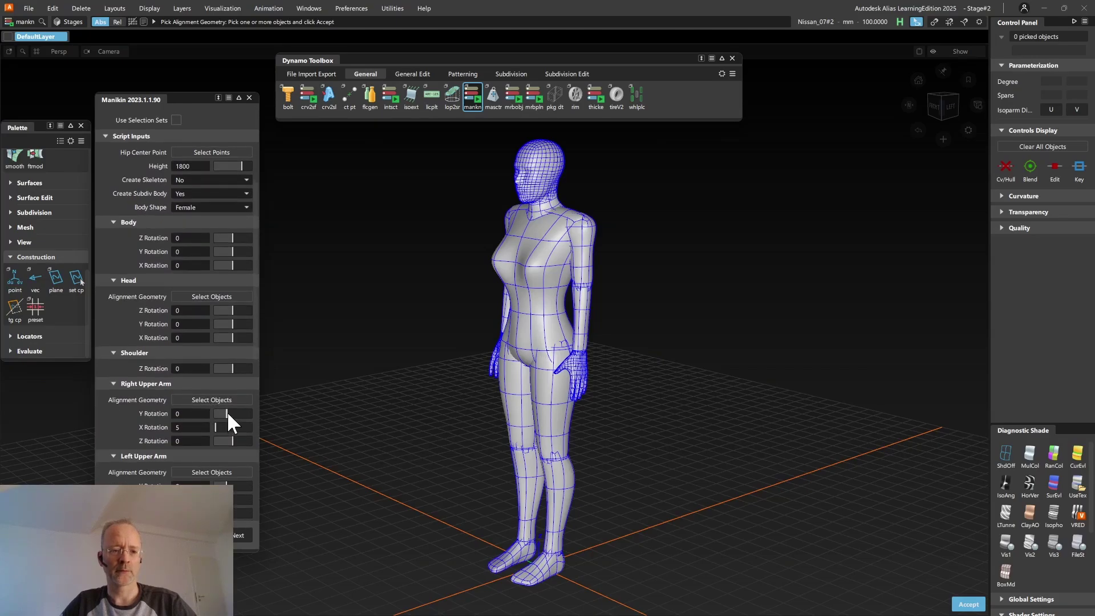
pyautogui.moveTo(232, 368); pyautogui.dragTo(241, 368)
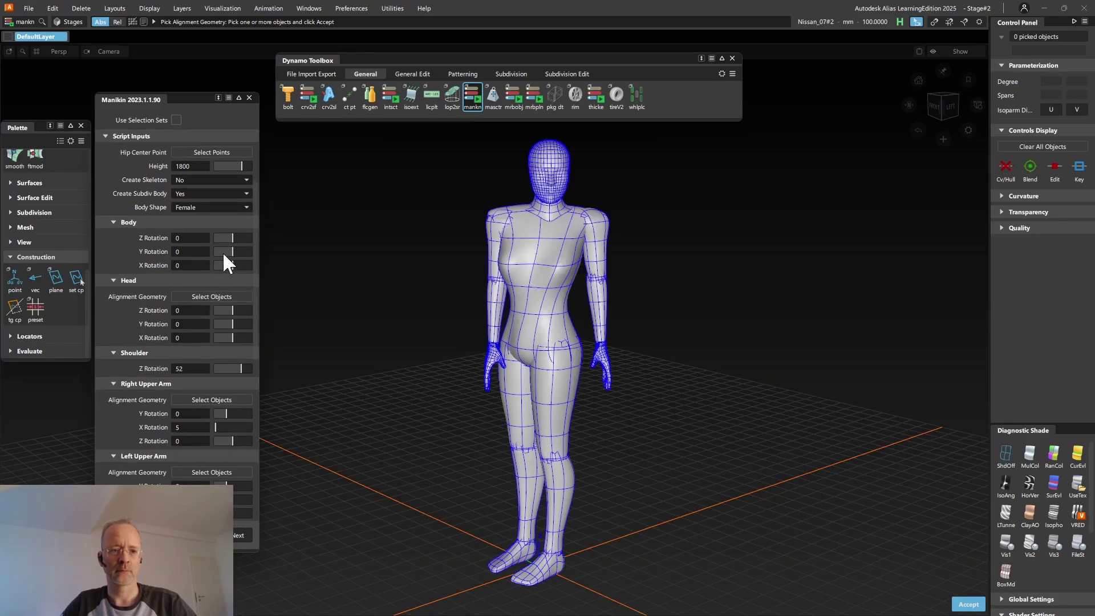
pyautogui.moveTo(228, 166); pyautogui.dragTo(232, 166)
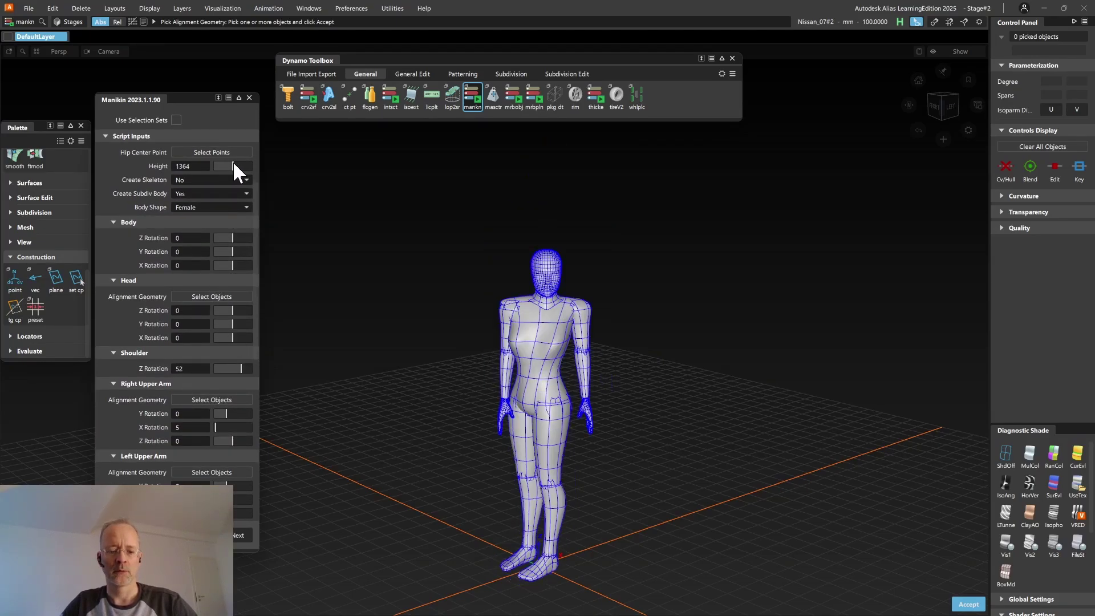
pyautogui.keyDown('alt'); pyautogui.keyDown('shift'); pyautogui.moveTo(657, 432); pyautogui.dragTo(667, 409, button='right'); pyautogui.keyUp('shift'); pyautogui.keyUp('alt')
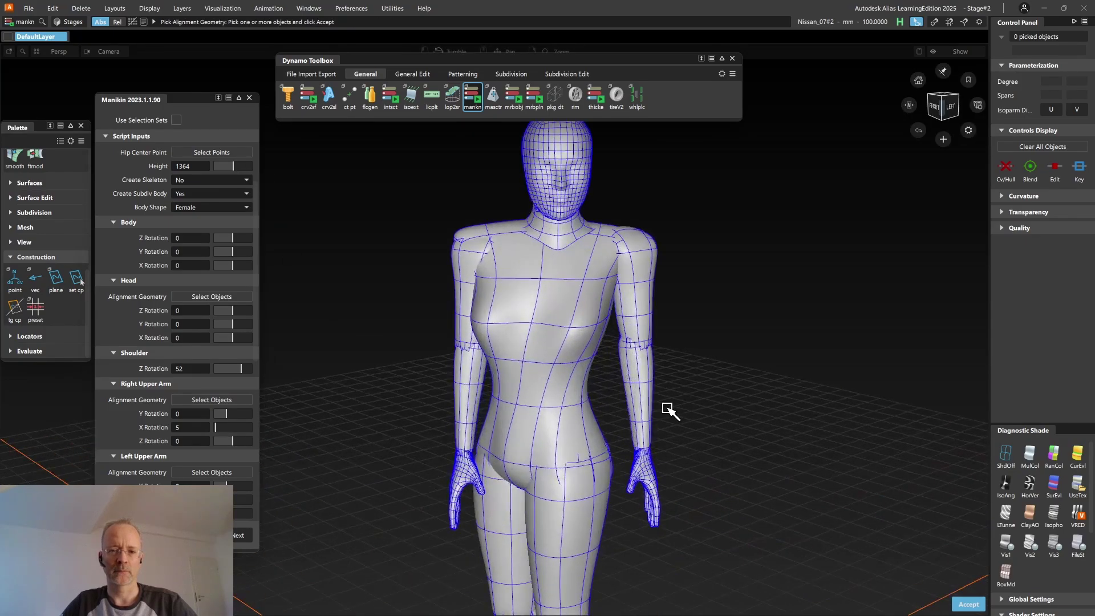
pyautogui.keyDown('alt'); pyautogui.keyDown('shift'); pyautogui.moveTo(667, 407); pyautogui.dragTo(649, 421, button='middle'); pyautogui.keyUp('shift'); pyautogui.keyUp('alt')
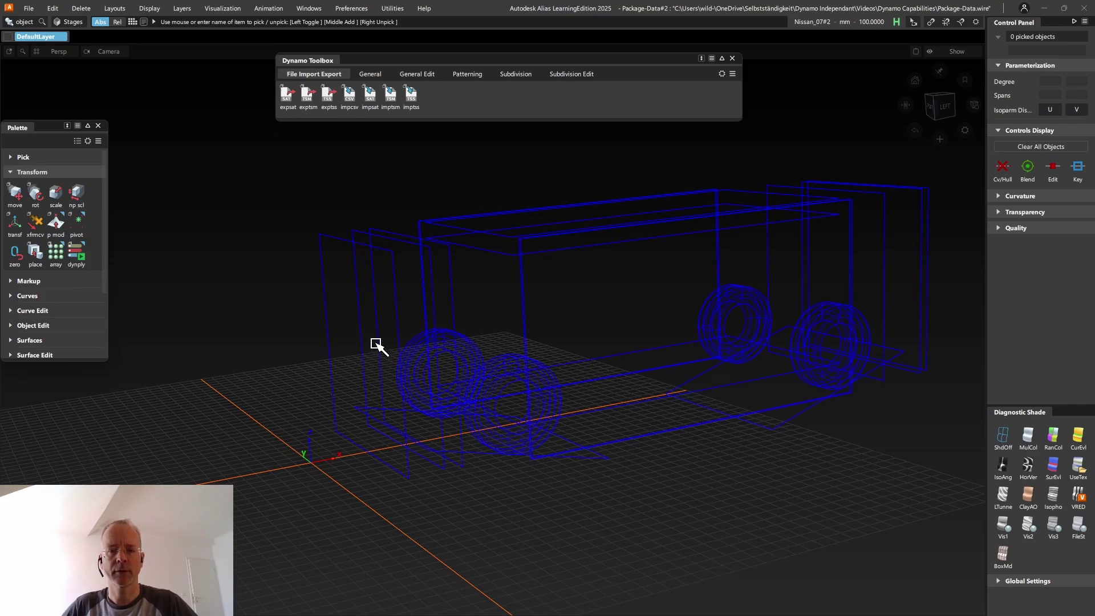
# Query Edit History on the car wireframe and scroll its tire, wheel and car dimension parameters
pyautogui.keyDown('ctrl'); pyautogui.keyDown('shift'); pyautogui.moveTo(481, 332); pyautogui.dragTo(473, 331, button='middle'); pyautogui.keyUp('shift'); pyautogui.keyUp('ctrl')
pyautogui.click(471, 330)
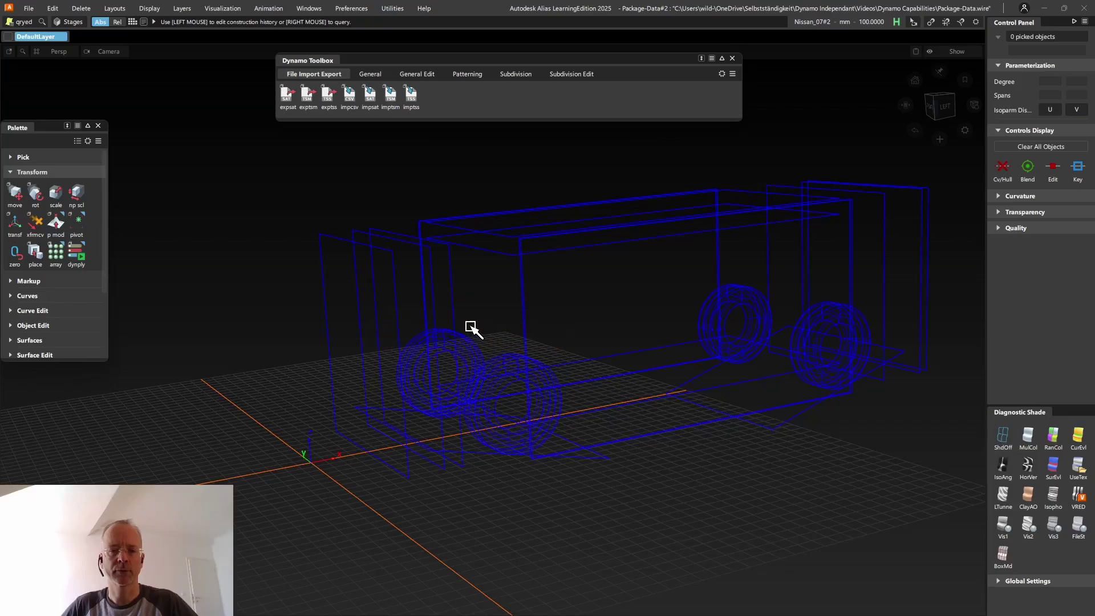
pyautogui.click(572, 316)
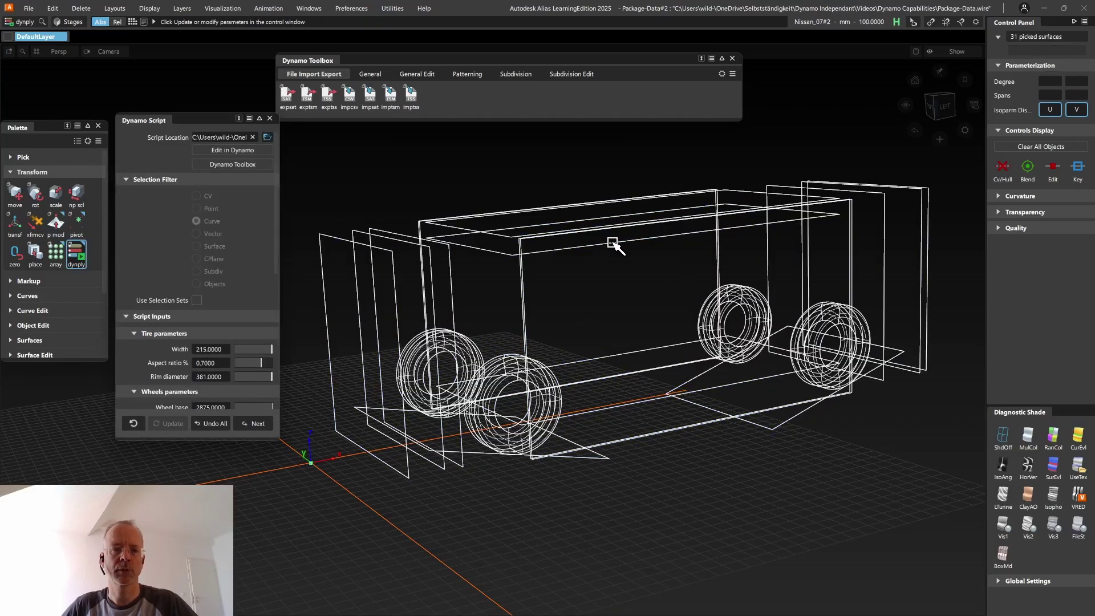
pyautogui.scroll(-5, 243, 278)
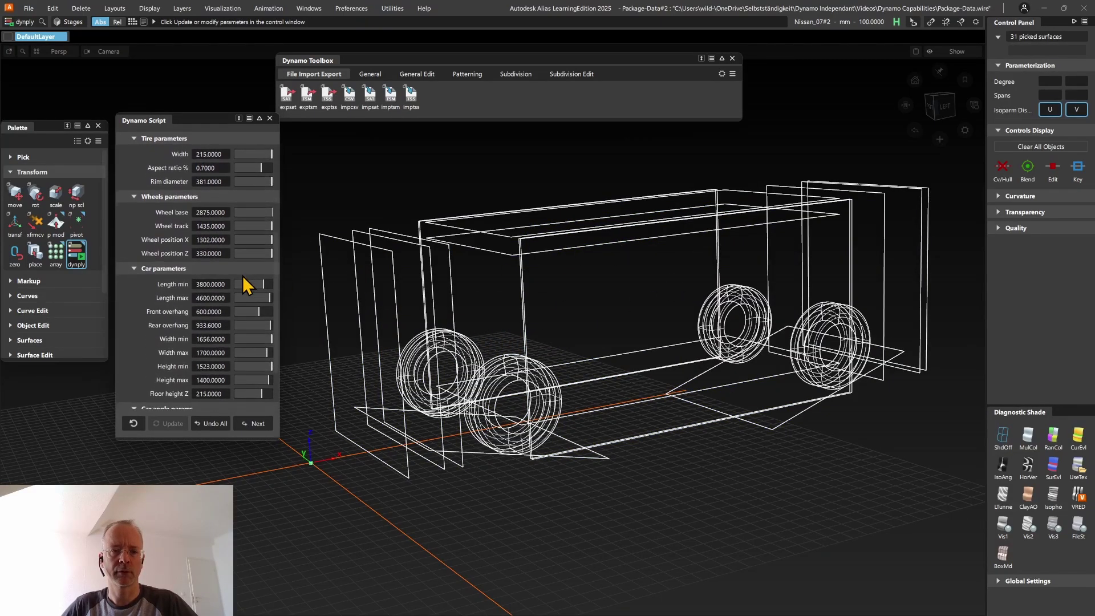
pyautogui.scroll(-3, 240, 269)
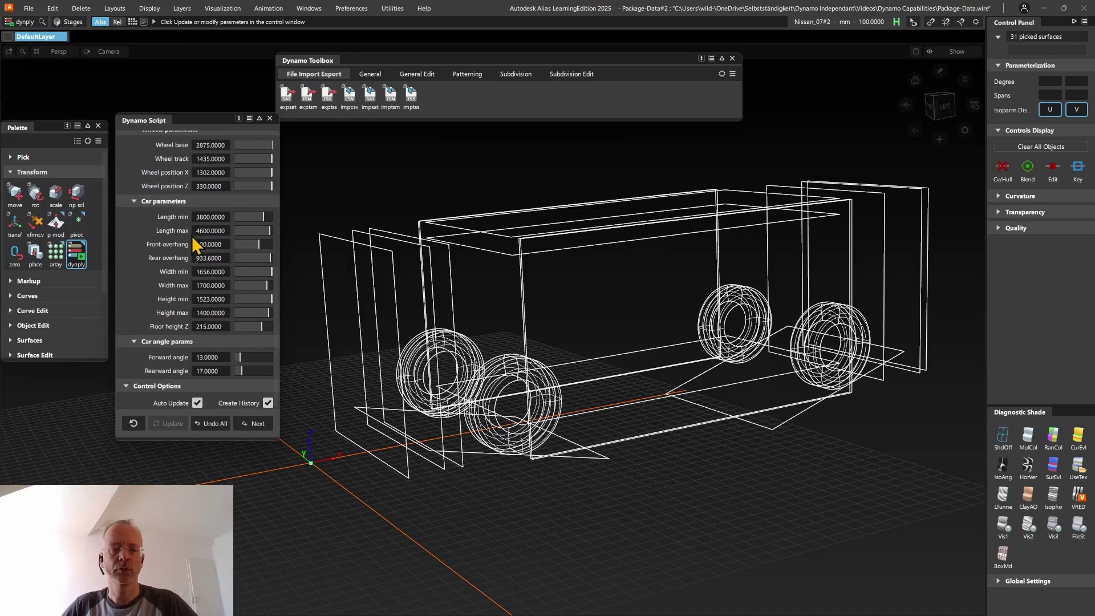
pyautogui.scroll(3, 194, 239)
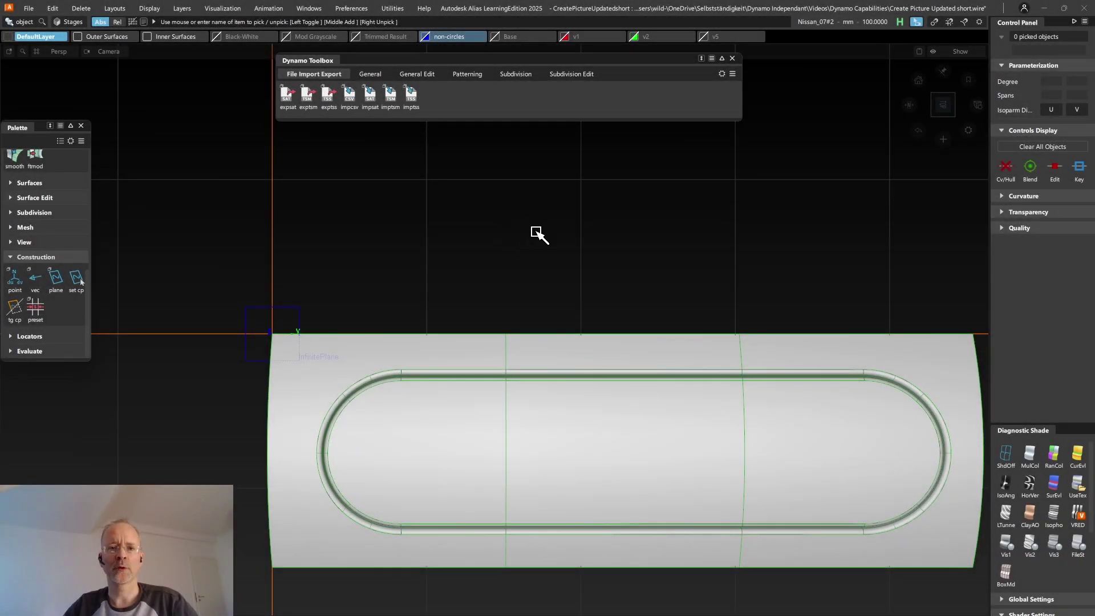
# Run crpic from Patterning, hide Outer Surfaces, and toggle the Black-White layer on and off
pyautogui.click(470, 74)
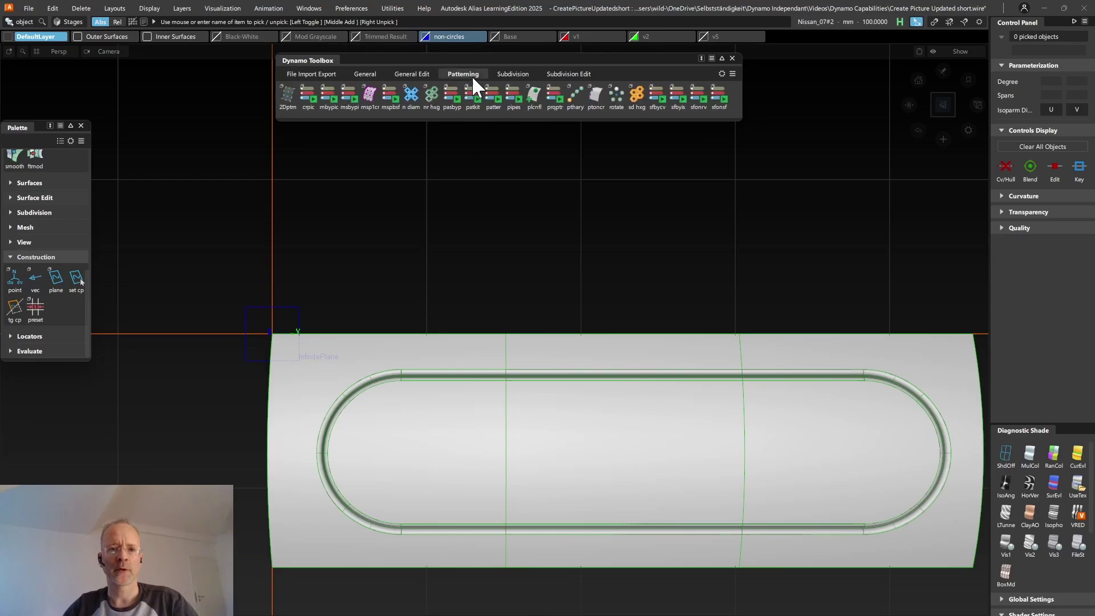
pyautogui.click(311, 100)
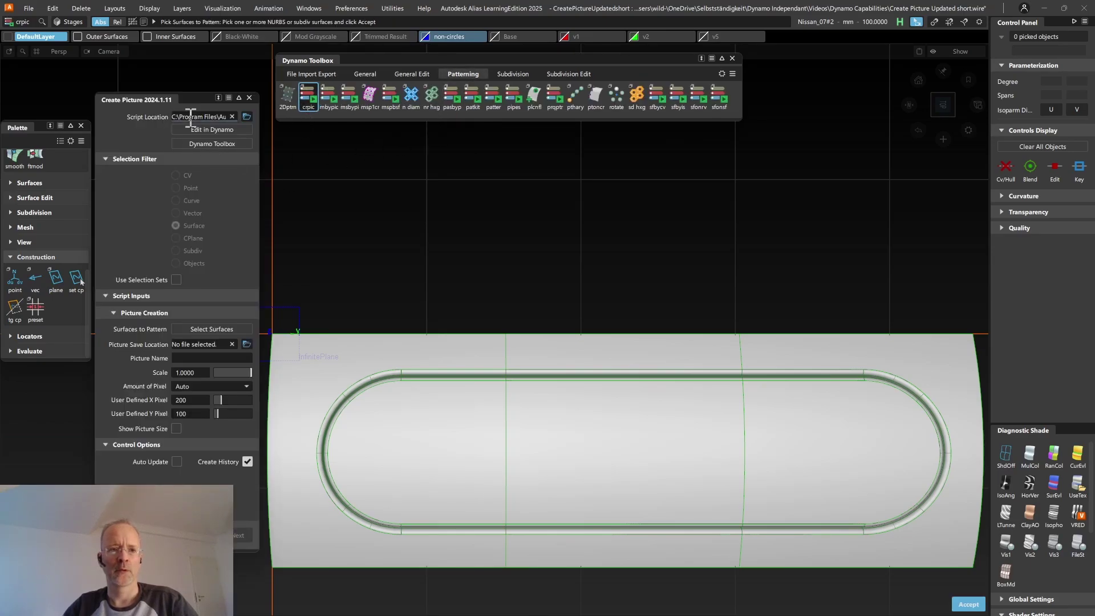
pyautogui.click(79, 34)
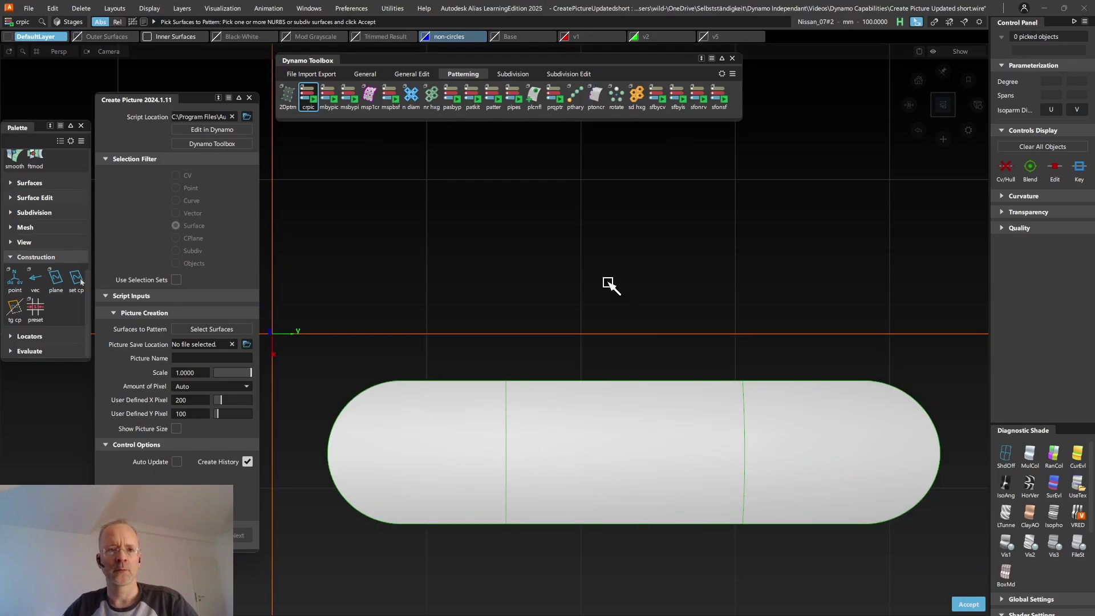
pyautogui.click(218, 36)
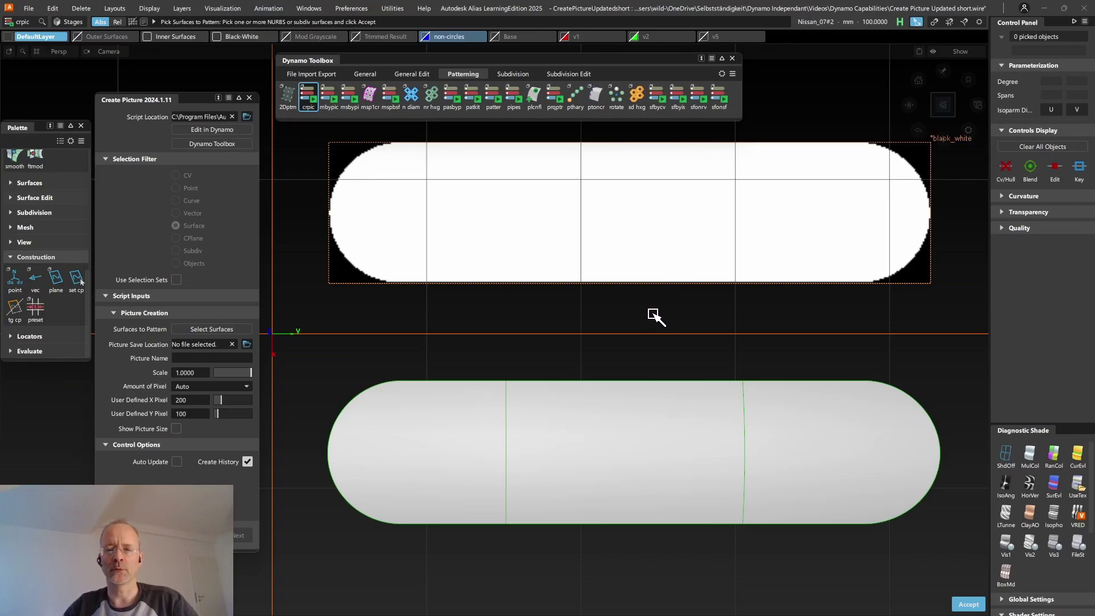
pyautogui.click(281, 33)
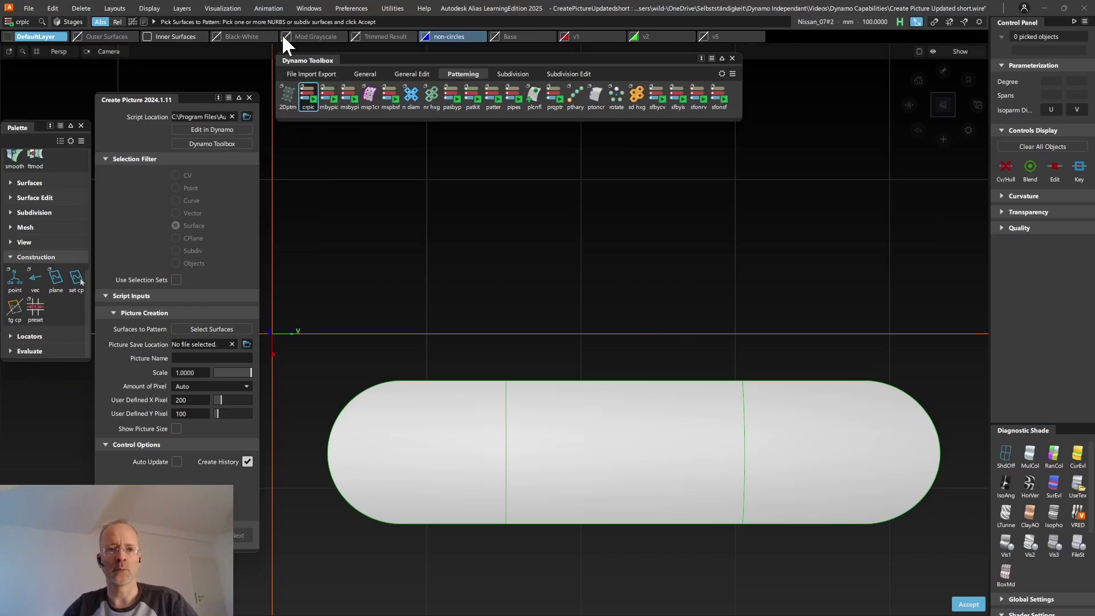
# Show Mod Grayscale, run pasbyp, then hide Inner Surfaces and show the Trimmed Result
pyautogui.click(284, 36)
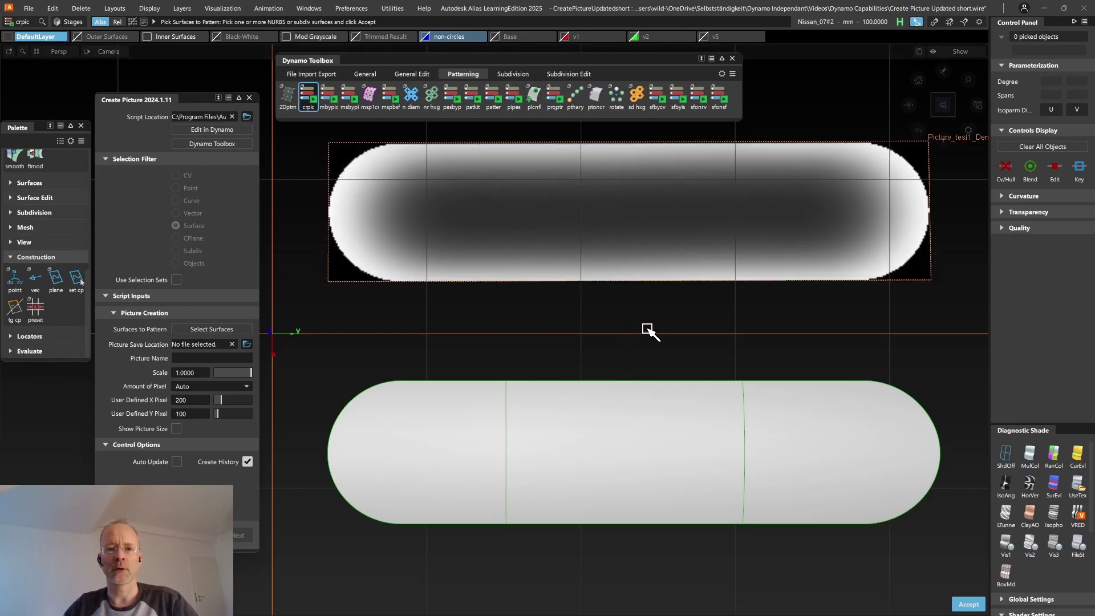
pyautogui.click(446, 103)
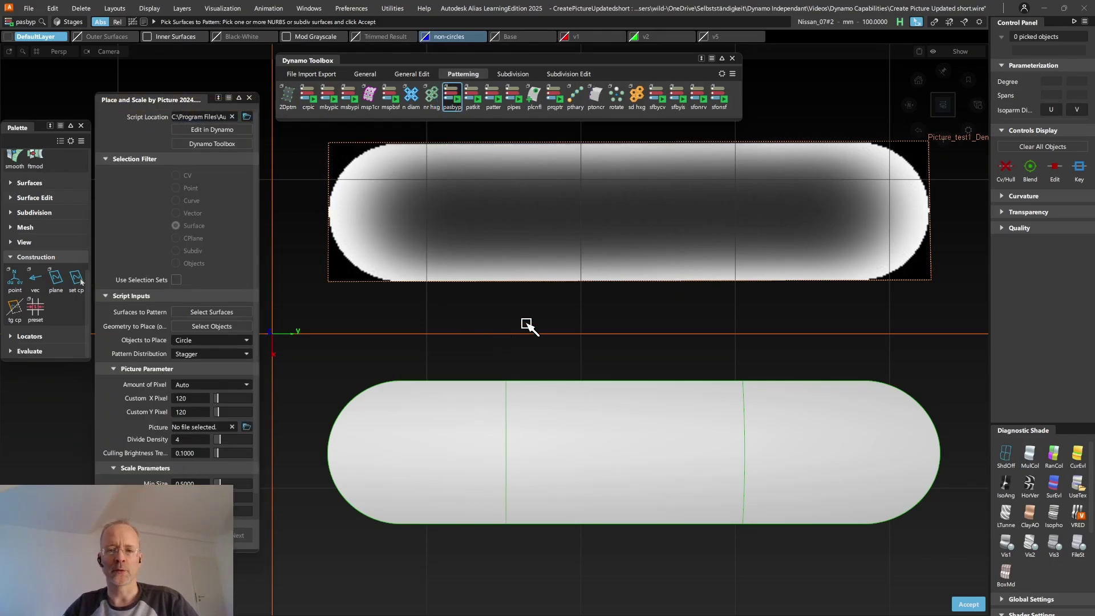
pyautogui.click(150, 37)
pyautogui.click(355, 36)
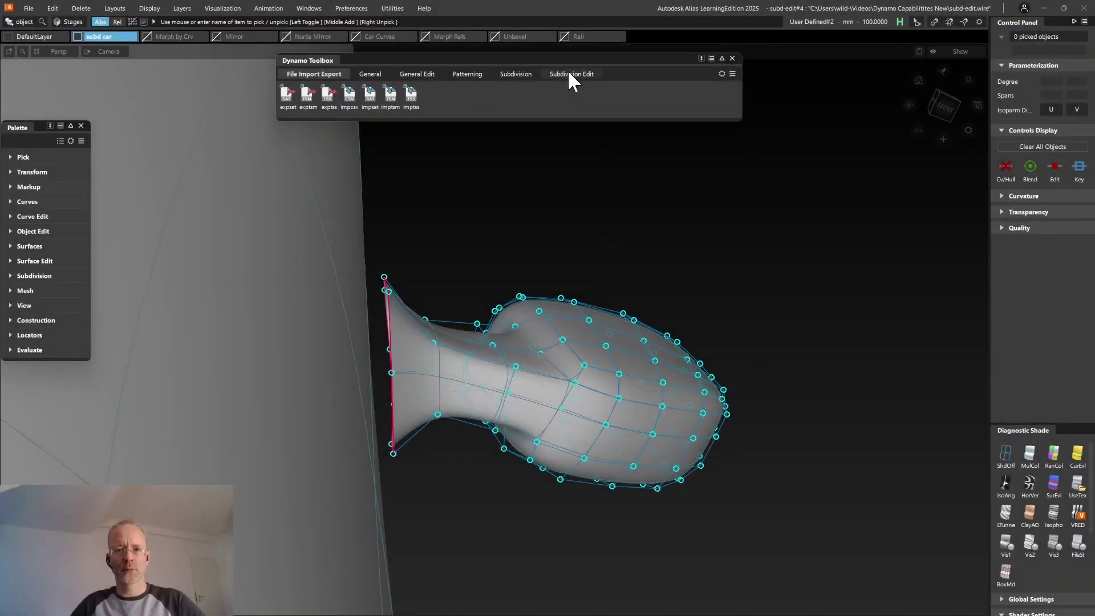
# Start the Subdiv Align script and pick the CVs along the mirror body's open edge
pyautogui.click(569, 74)
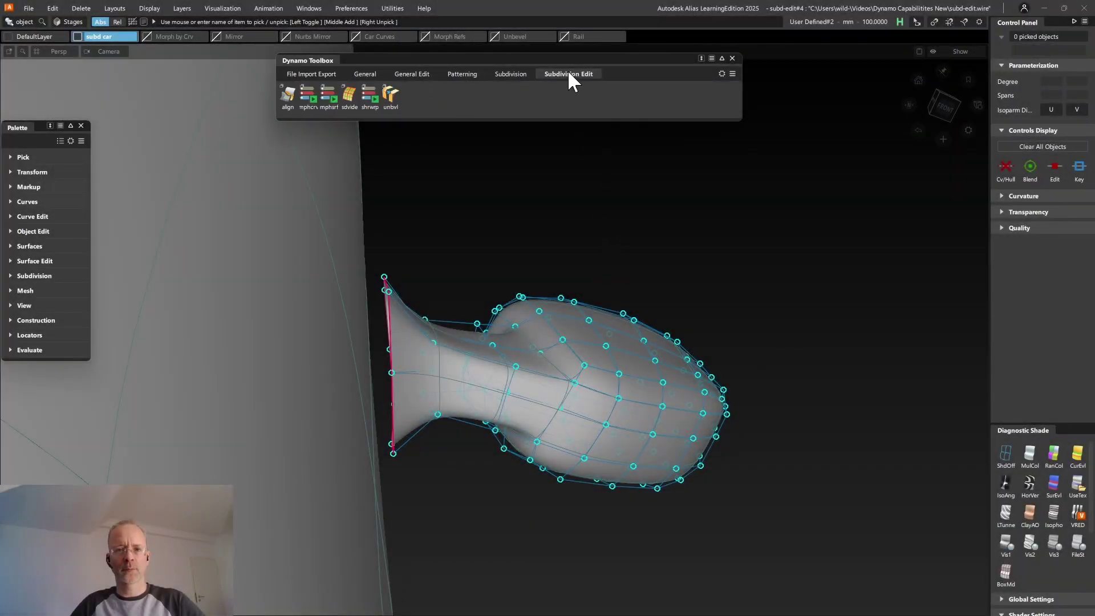
pyautogui.click(288, 97)
pyautogui.click(540, 384)
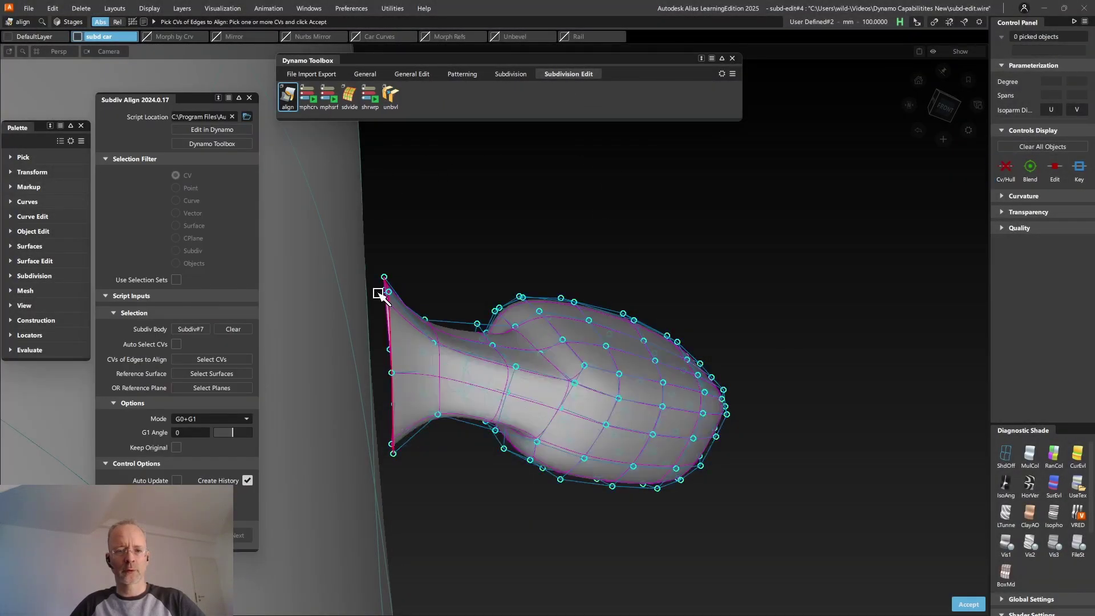
pyautogui.moveTo(375, 289); pyautogui.dragTo(494, 452)
pyautogui.press('space')
pyautogui.keyDown('alt'); pyautogui.keyDown('shift'); pyautogui.moveTo(494, 453); pyautogui.dragTo(565, 463, button='middle'); pyautogui.keyUp('shift'); pyautogui.keyUp('alt')
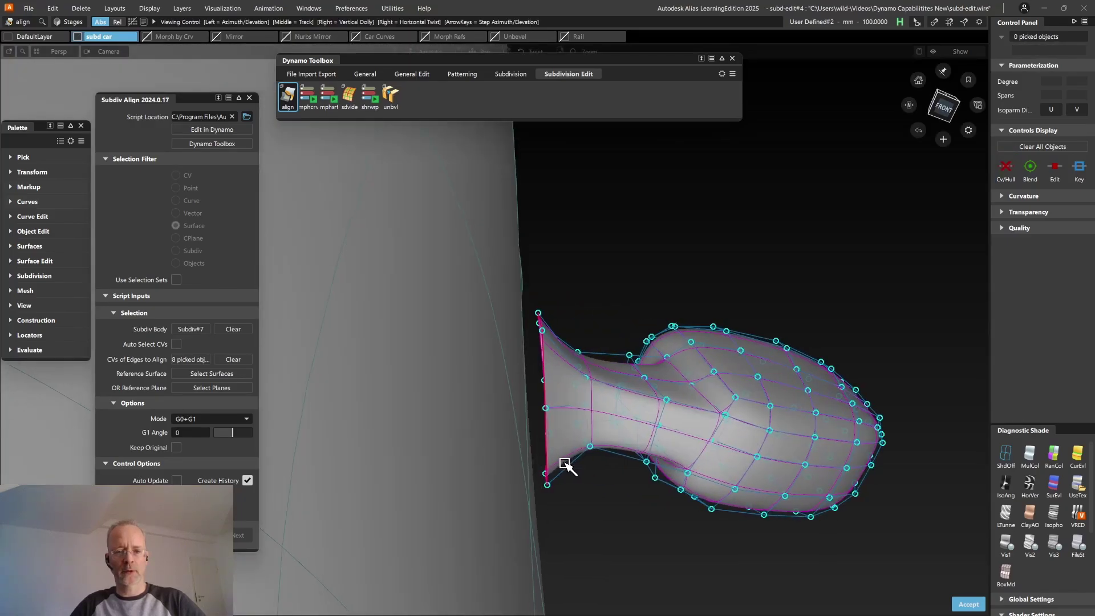
pyautogui.keyDown('alt'); pyautogui.keyDown('shift'); pyautogui.moveTo(565, 463); pyautogui.dragTo(520, 459); pyautogui.keyUp('shift'); pyautogui.keyUp('alt')
# Align the edge to SubdivFace#368 and SubdivFace#369 using G0-only mode, then inspect the result
pyautogui.click(459, 398)
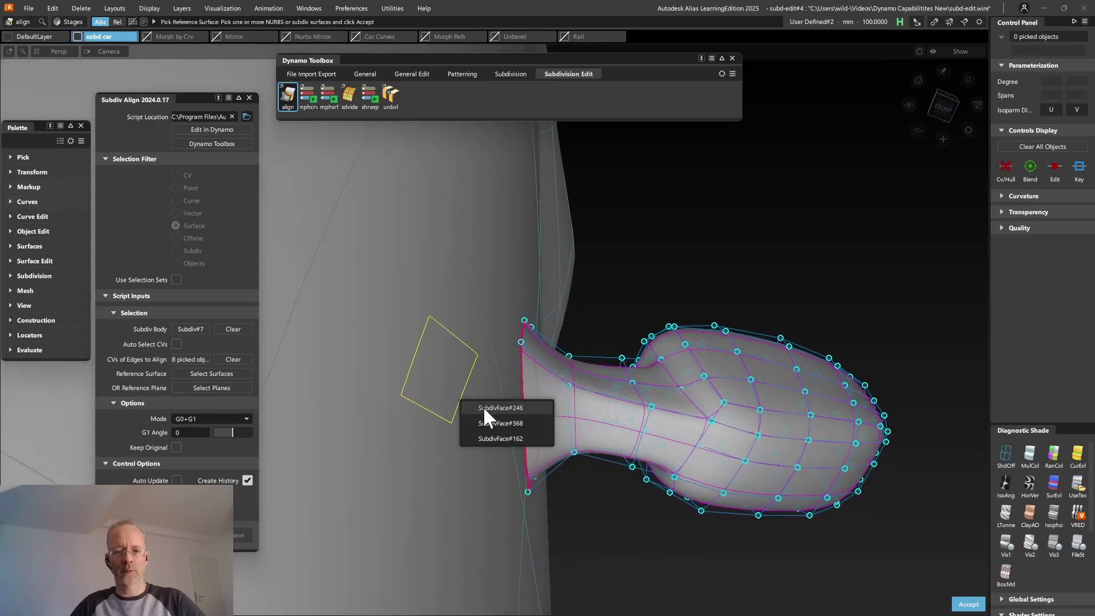
pyautogui.click(488, 422)
pyautogui.click(495, 294)
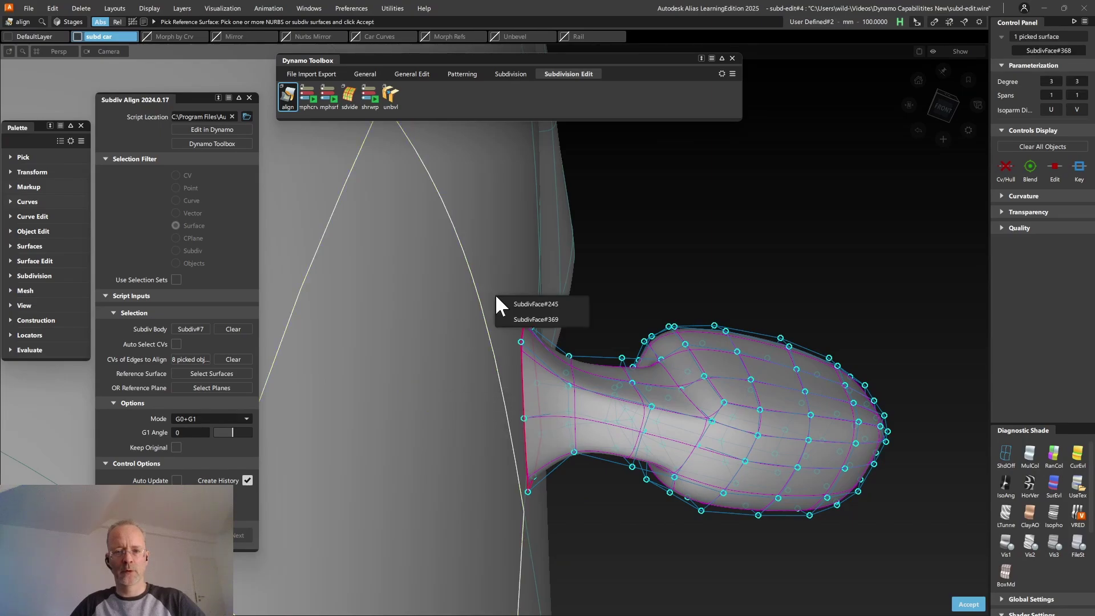
pyautogui.click(514, 318)
pyautogui.click(207, 420)
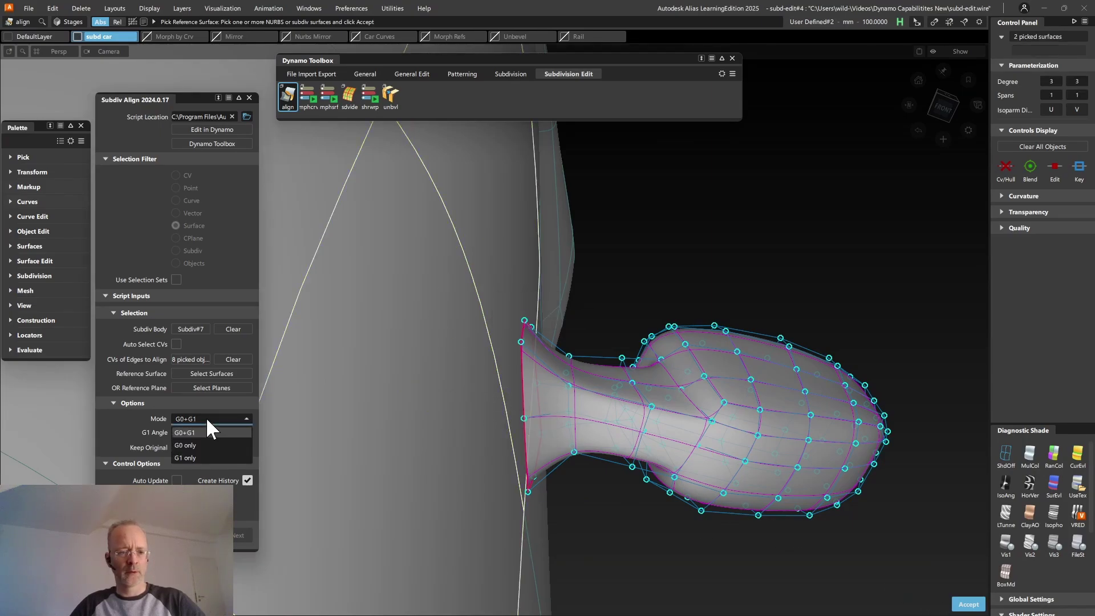
pyautogui.click(208, 444)
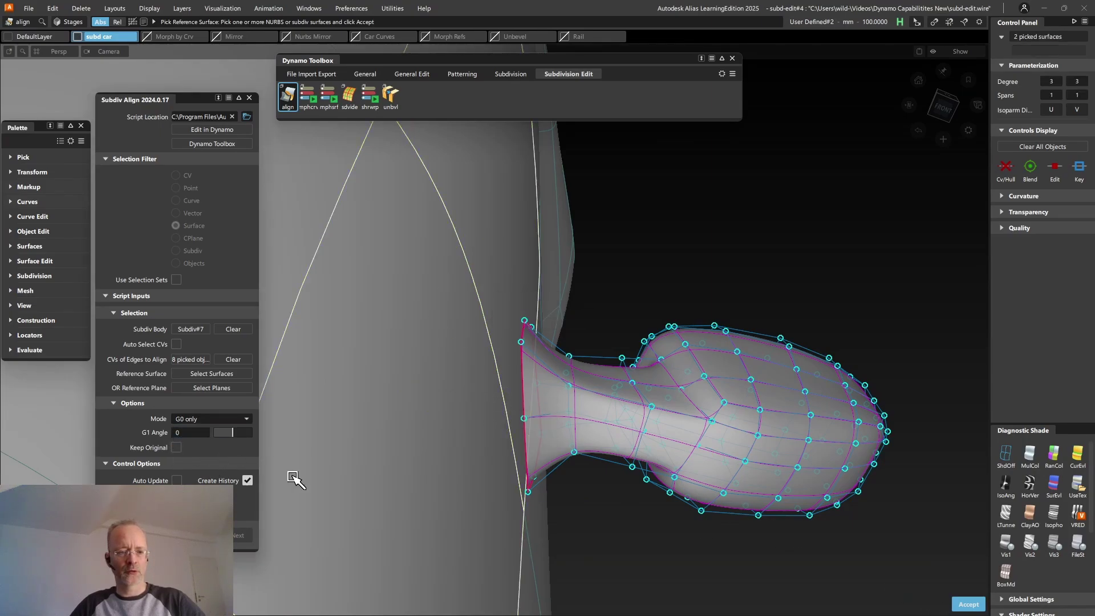
pyautogui.click(968, 605)
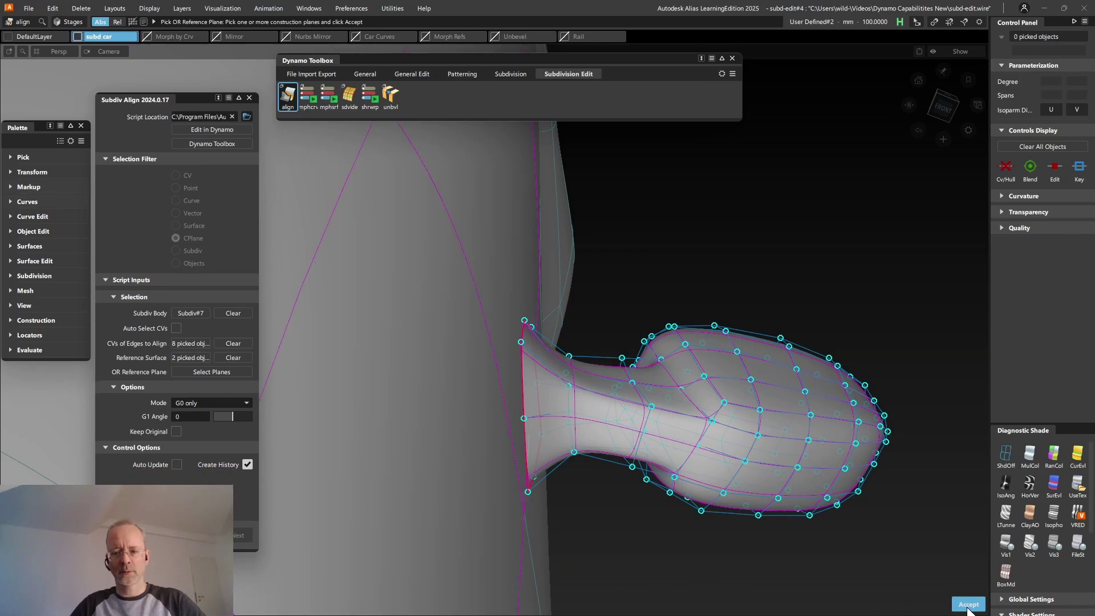
pyautogui.click(967, 605)
pyautogui.keyDown('alt'); pyautogui.keyDown('shift'); pyautogui.moveTo(625, 473); pyautogui.dragTo(518, 471); pyautogui.keyUp('shift'); pyautogui.keyUp('alt')
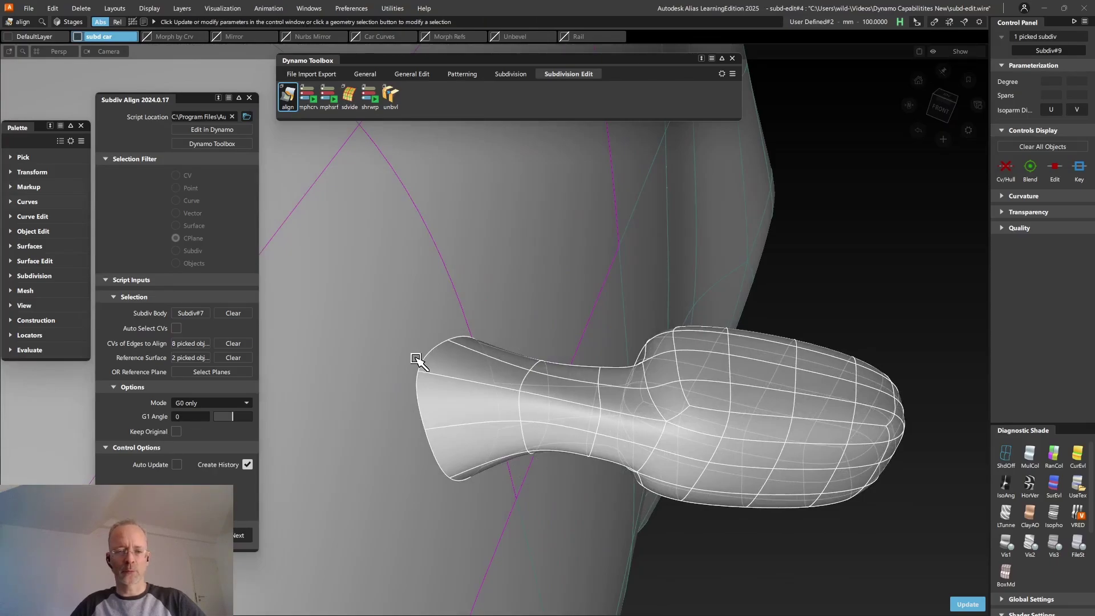
pyautogui.scroll(-2, 479, 361)
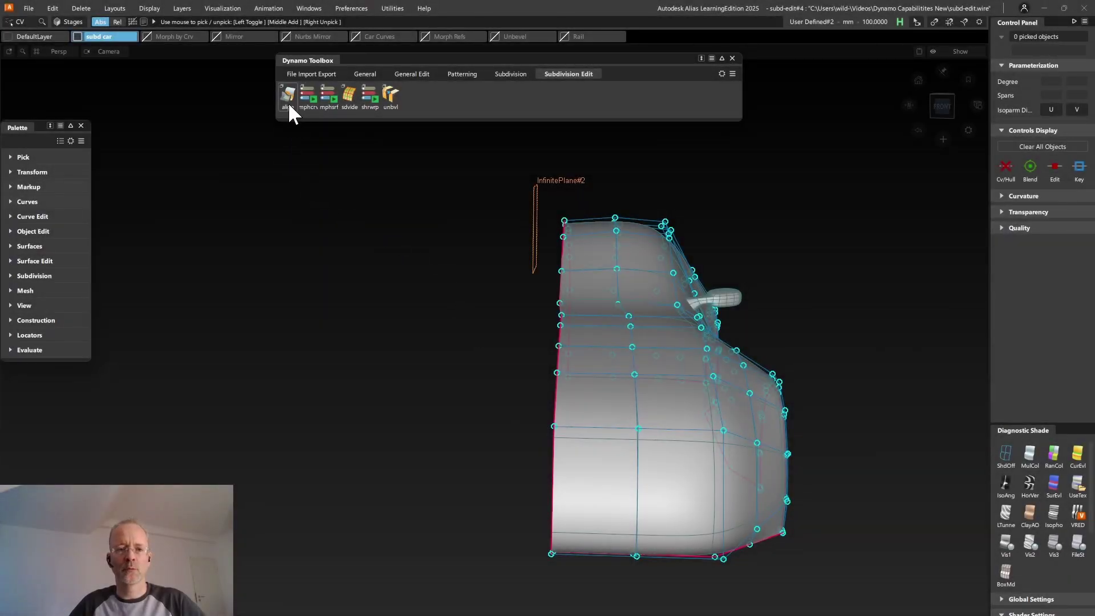
# Align Subdiv#10's 19 edge CVs to InfinitePlane#2, skipping the reference surface
pyautogui.click(288, 103)
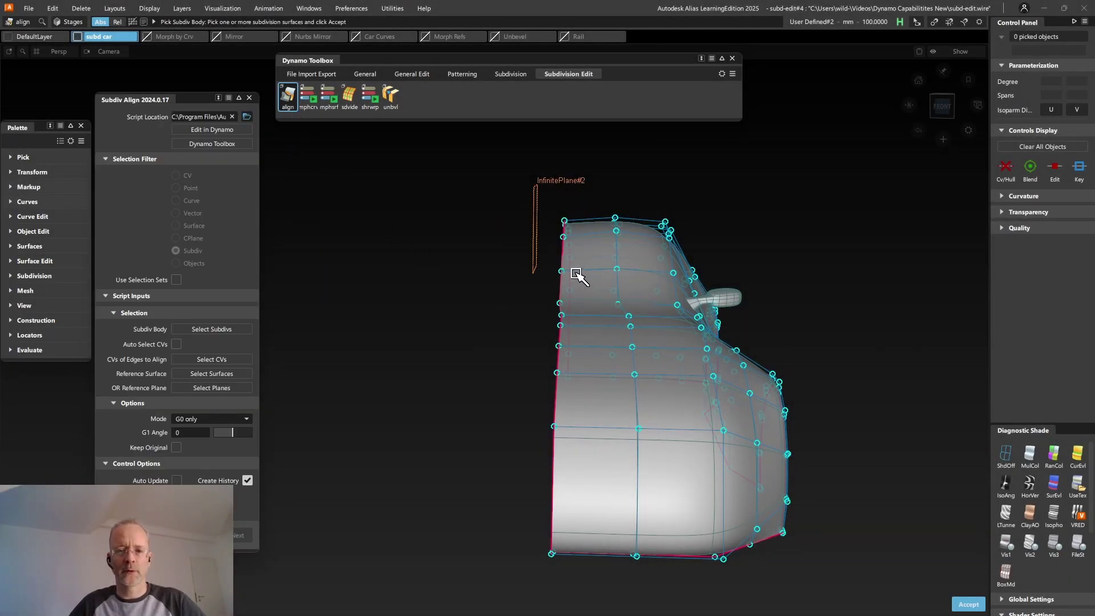
pyautogui.click(598, 293)
pyautogui.moveTo(508, 191); pyautogui.dragTo(585, 576)
pyautogui.press('space')
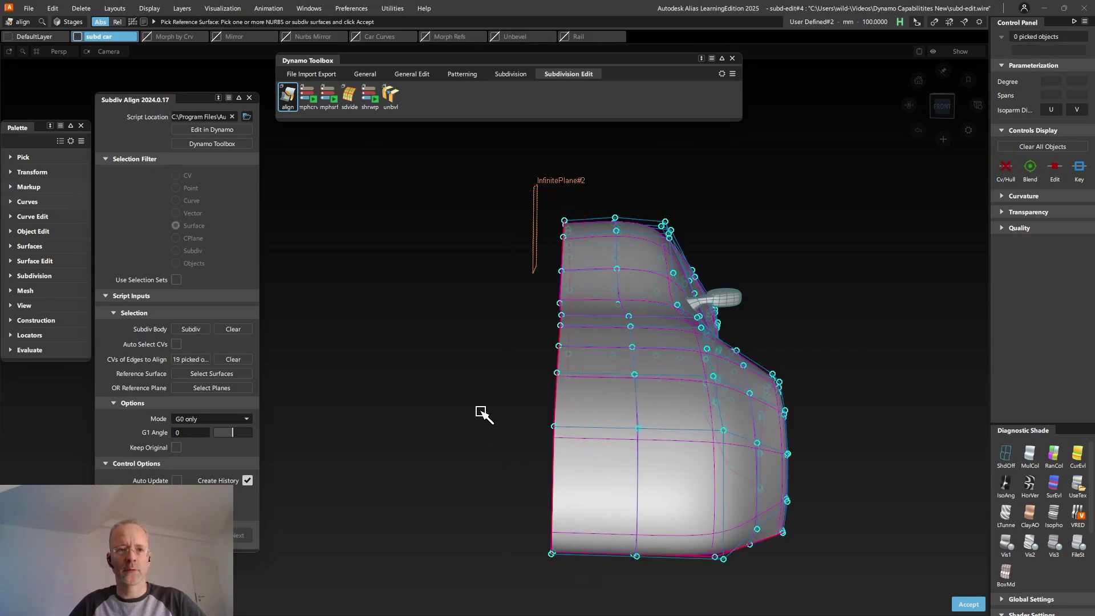
pyautogui.press('Return')
pyautogui.click(536, 248)
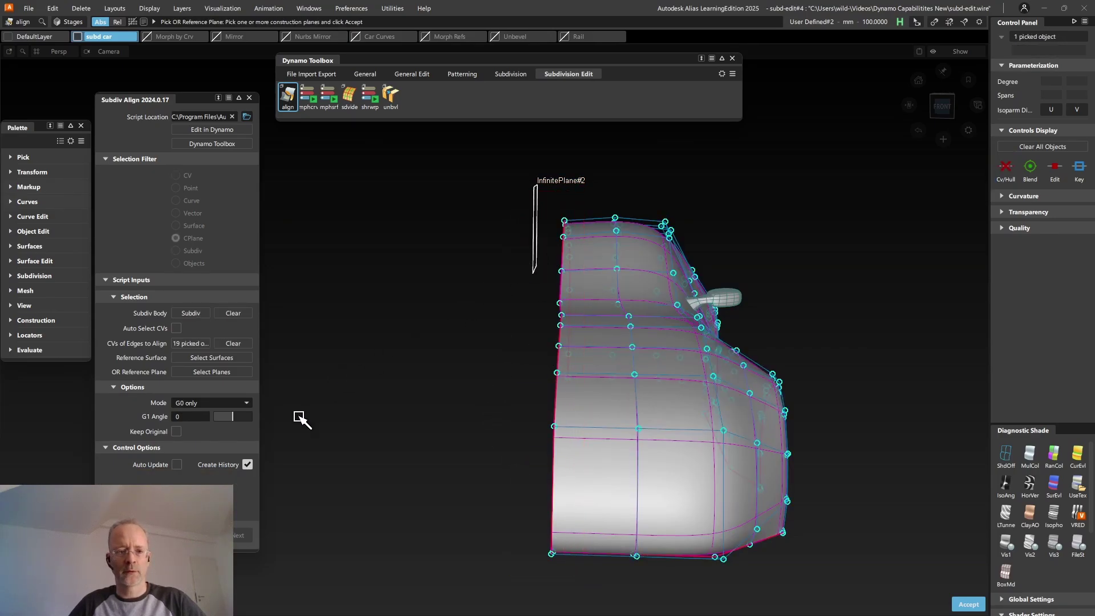
pyautogui.press('Return')
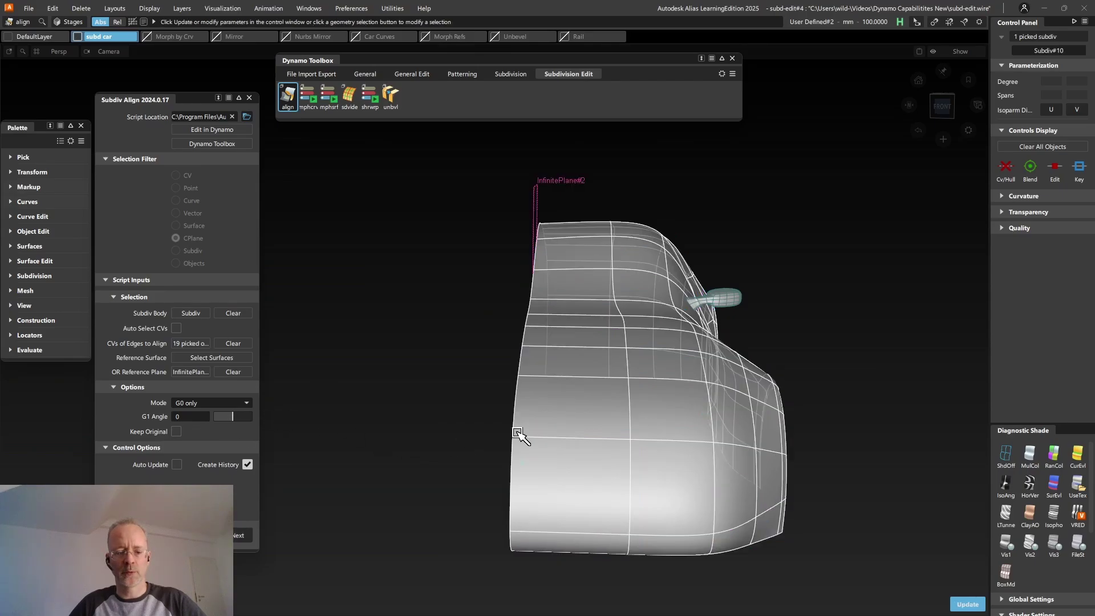
pyautogui.keyDown('alt'); pyautogui.keyDown('shift'); pyautogui.moveTo(519, 432); pyautogui.dragTo(552, 426); pyautogui.keyUp('shift'); pyautogui.keyUp('alt')
pyautogui.keyDown('ctrl'); pyautogui.keyDown('shift'); pyautogui.moveTo(417, 363); pyautogui.dragTo(426, 289); pyautogui.keyUp('shift'); pyautogui.keyUp('ctrl')
# Show the car body's control hull and view it from the front, then at an angle
pyautogui.click(668, 406)
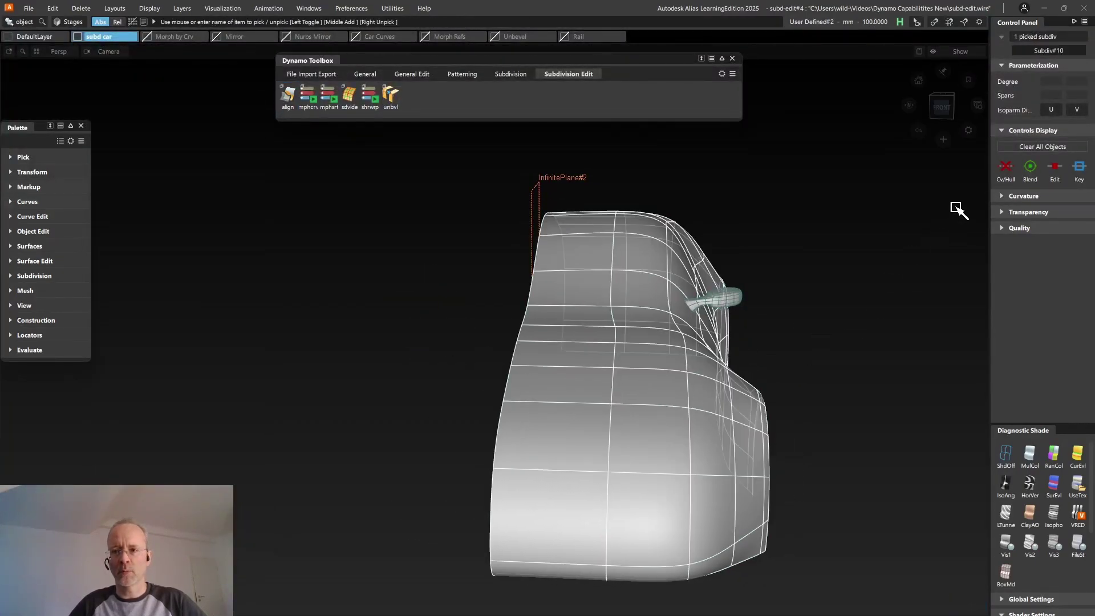
pyautogui.click(1006, 171)
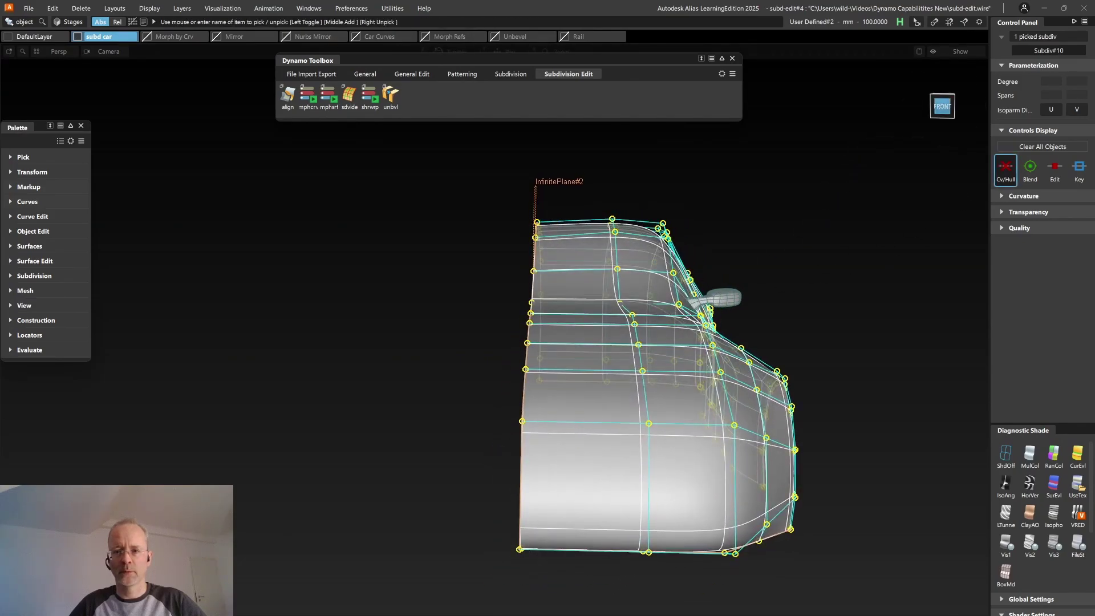
pyautogui.click(942, 105)
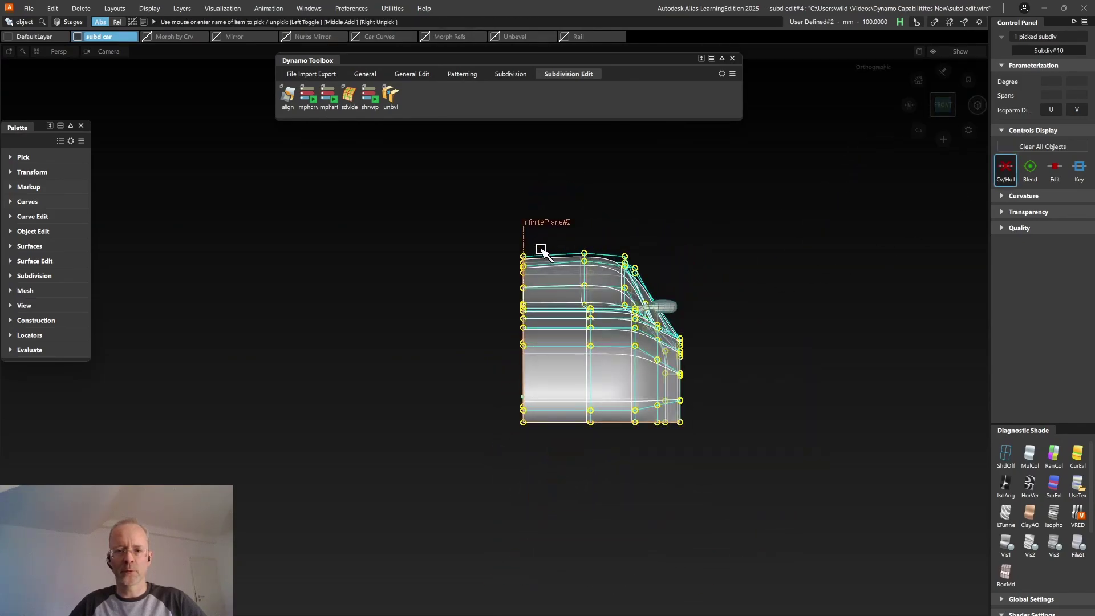
pyautogui.keyDown('alt'); pyautogui.keyDown('shift'); pyautogui.moveTo(729, 296); pyautogui.dragTo(551, 235); pyautogui.keyUp('shift'); pyautogui.keyUp('alt')
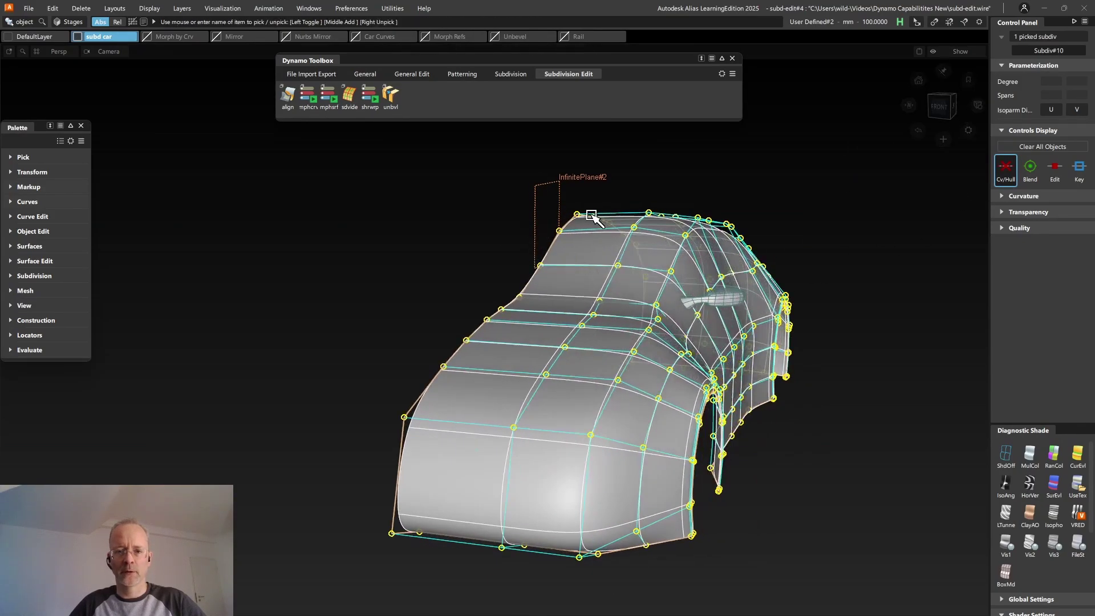
pyautogui.moveTo(868, 289); pyautogui.dragTo(868, 349)
pyautogui.click(325, 7)
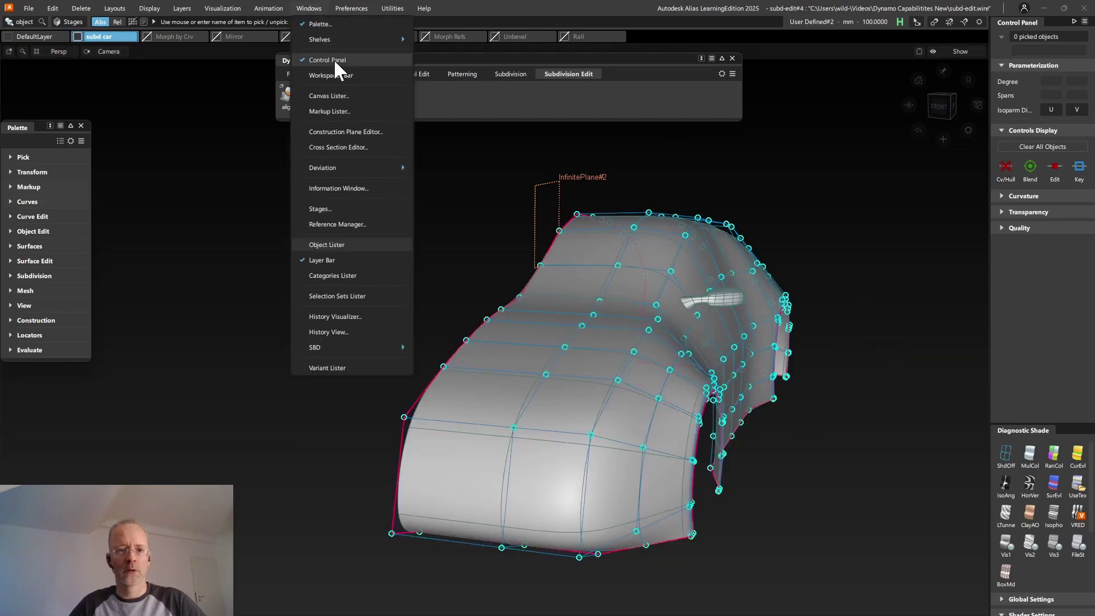
pyautogui.click(335, 248)
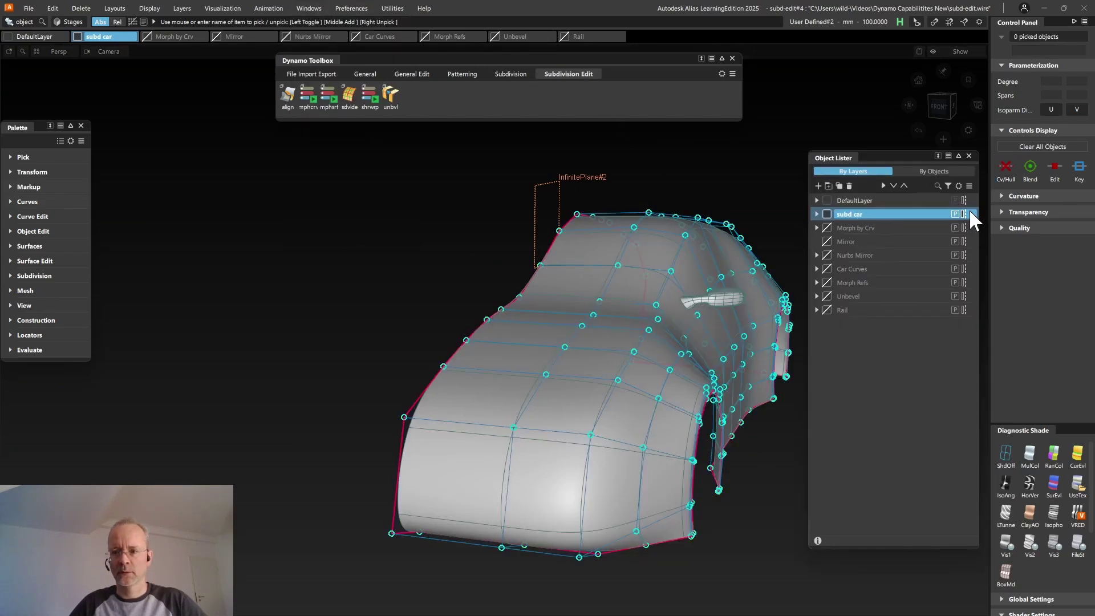
pyautogui.click(965, 212)
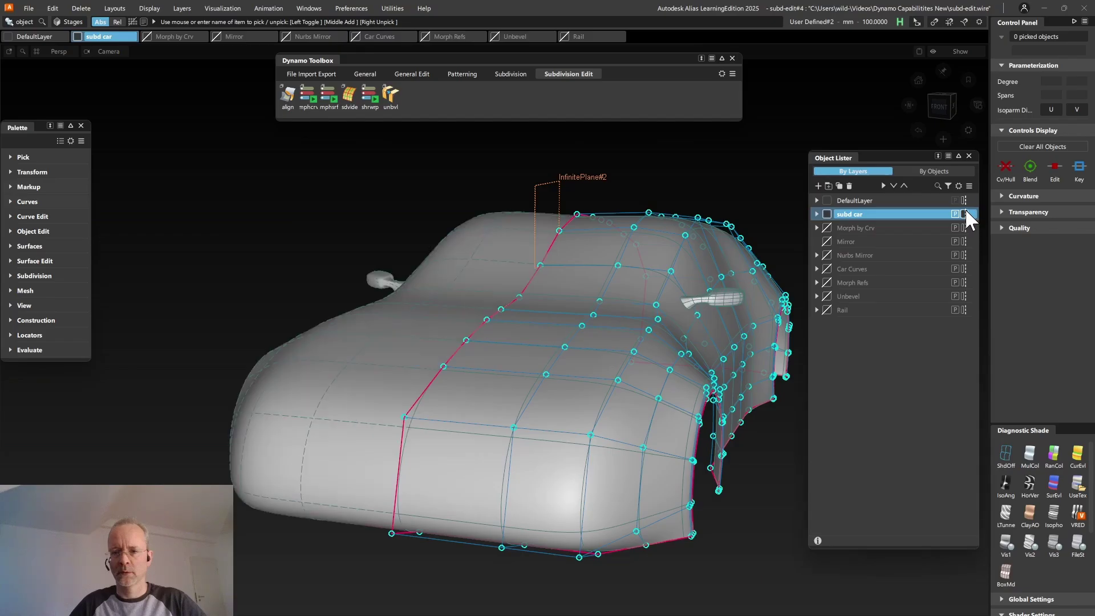
pyautogui.click(1030, 484)
pyautogui.moveTo(498, 320)
pyautogui.keyDown('alt'); pyautogui.keyDown('shift'); pyautogui.mouseDown()
pyautogui.moveTo(557, 425)
pyautogui.moveTo(562, 345)
pyautogui.moveTo(542, 359)
pyautogui.mouseUp(); pyautogui.keyUp('shift'); pyautogui.keyUp('alt')
pyautogui.keyDown('alt'); pyautogui.keyDown('shift'); pyautogui.moveTo(552, 303); pyautogui.dragTo(519, 338); pyautogui.keyUp('shift'); pyautogui.keyUp('alt')
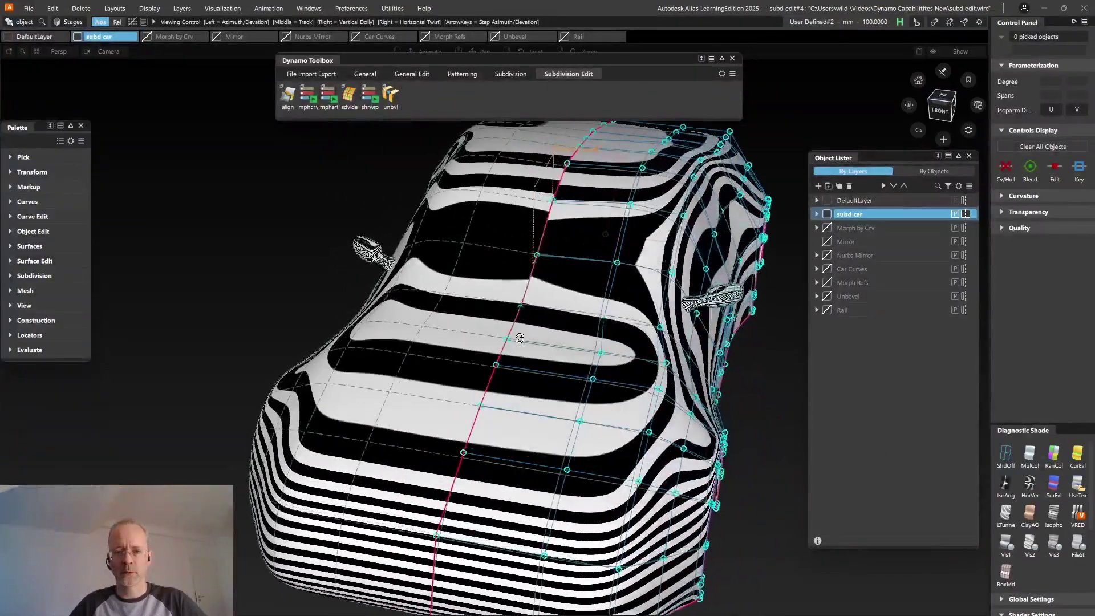
pyautogui.keyDown('alt'); pyautogui.keyDown('shift'); pyautogui.moveTo(611, 329); pyautogui.dragTo(590, 361); pyautogui.keyUp('shift'); pyautogui.keyUp('alt')
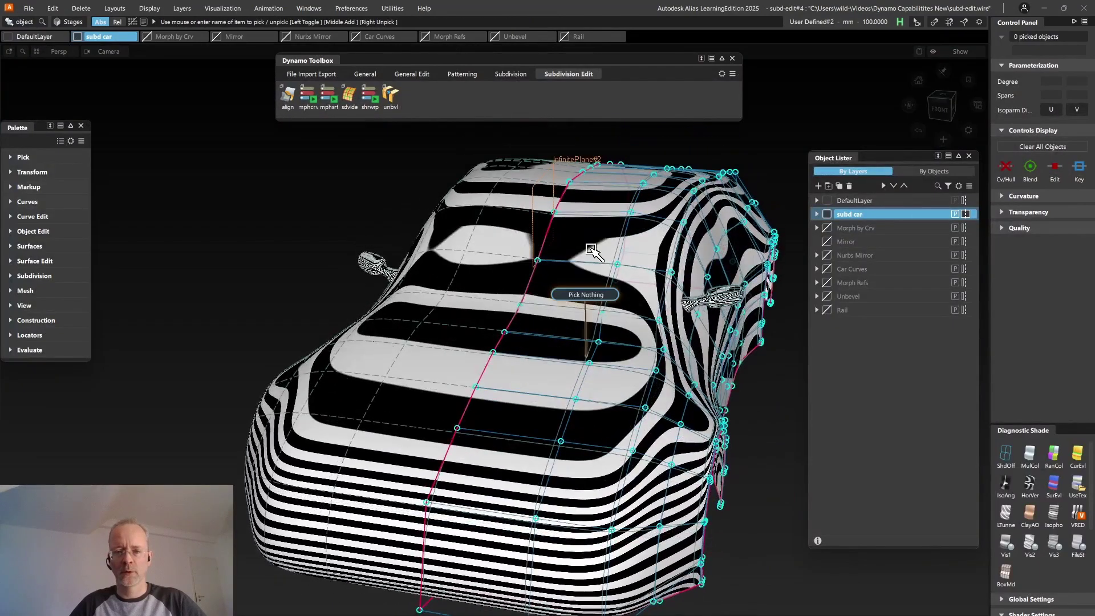
pyautogui.click(1030, 454)
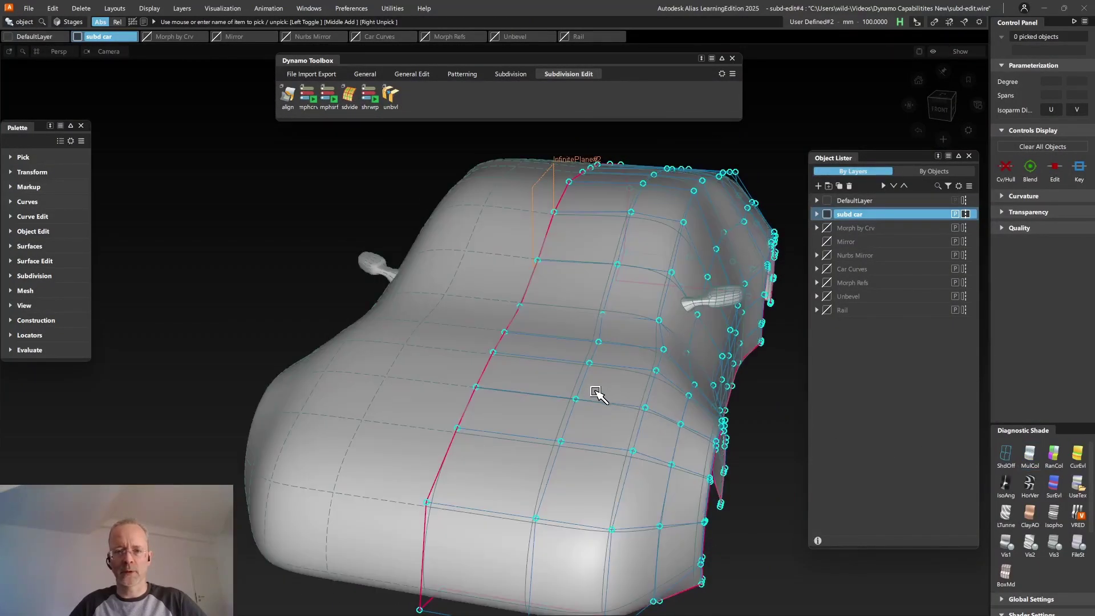
pyautogui.keyDown('alt'); pyautogui.keyDown('shift'); pyautogui.moveTo(556, 308); pyautogui.dragTo(542, 340); pyautogui.keyUp('shift'); pyautogui.keyUp('alt')
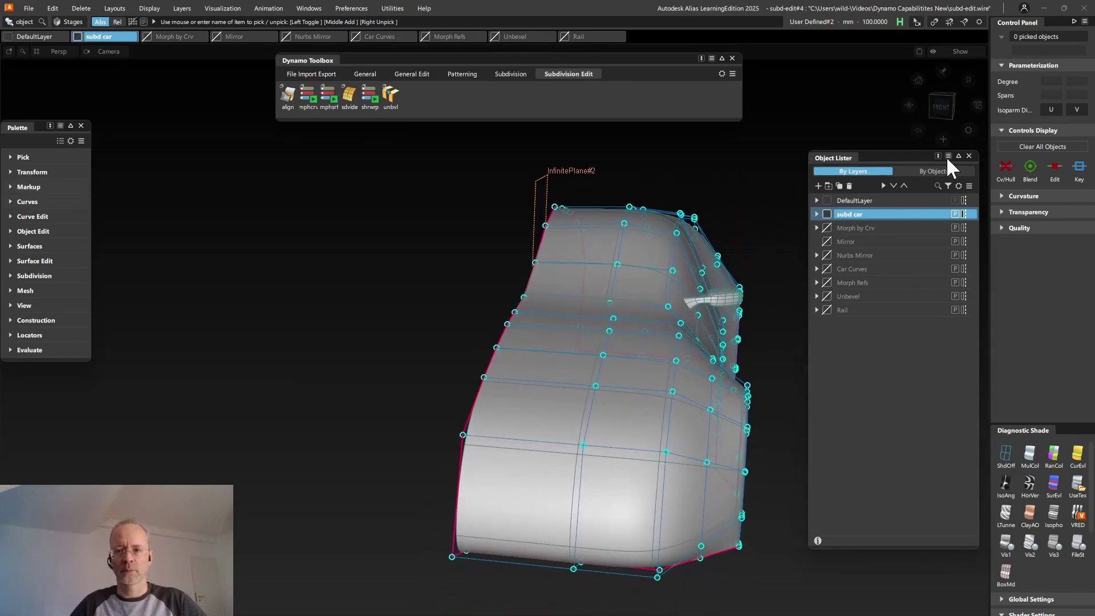
pyautogui.click(968, 155)
pyautogui.keyDown('alt'); pyautogui.keyDown('shift'); pyautogui.moveTo(632, 348); pyautogui.dragTo(692, 355); pyautogui.keyUp('shift'); pyautogui.keyUp('alt')
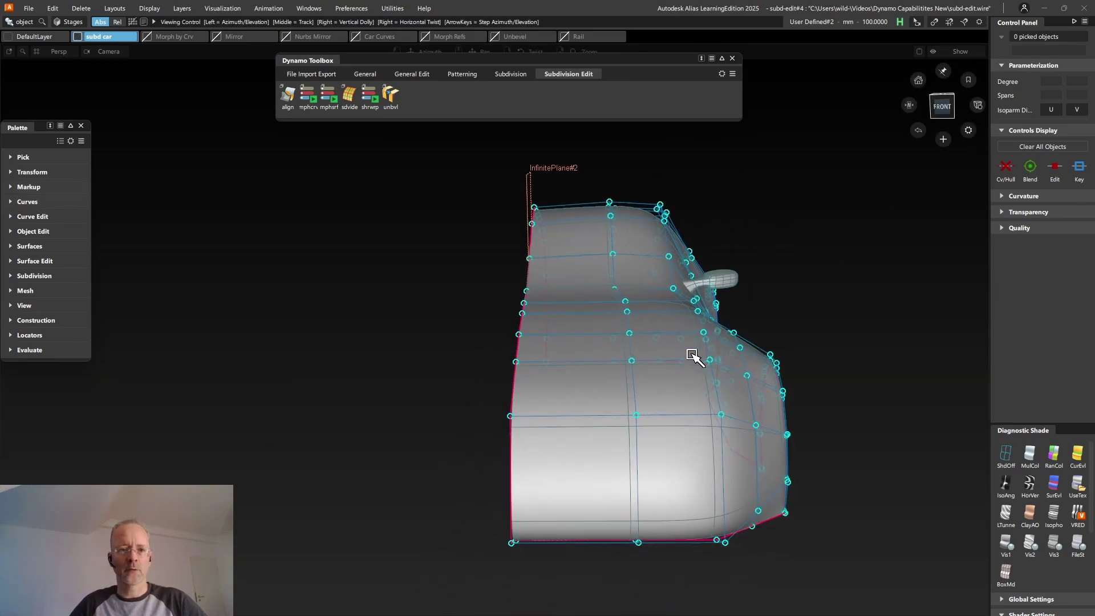
# Realign Subdiv#10's edge CVs to InfinitePlane#2 with G0+G1 mode and G1 Angle 90
pyautogui.click(286, 95)
pyautogui.click(621, 360)
pyautogui.moveTo(455, 177); pyautogui.dragTo(570, 576)
pyautogui.click(231, 417)
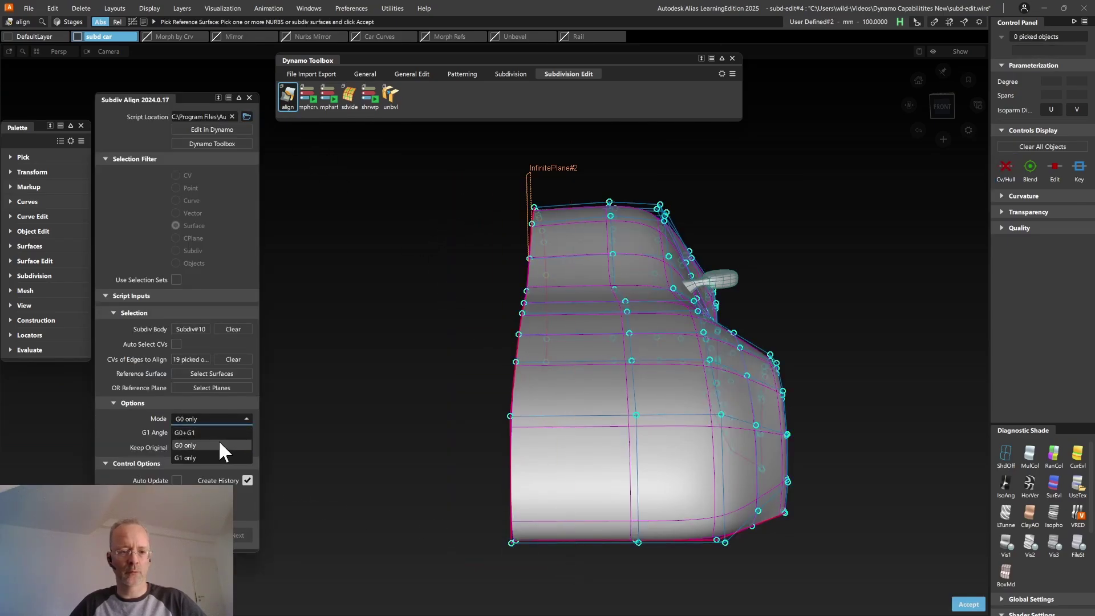
pyautogui.click(217, 433)
pyautogui.doubleClick(196, 430)
pyautogui.write('90')
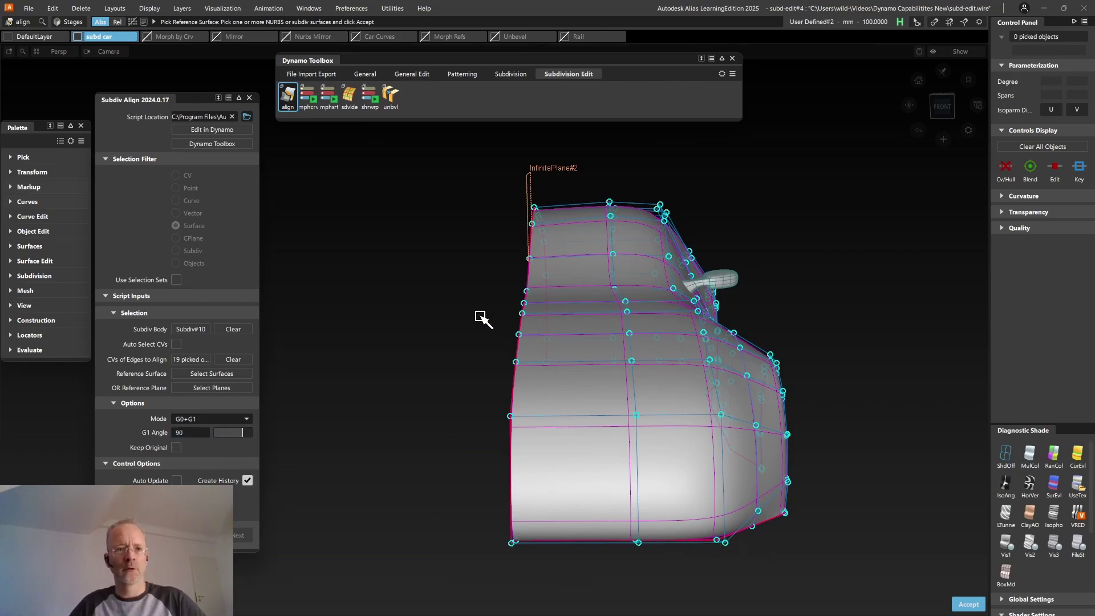
pyautogui.press('space')
pyautogui.click(529, 191)
pyautogui.press('Return')
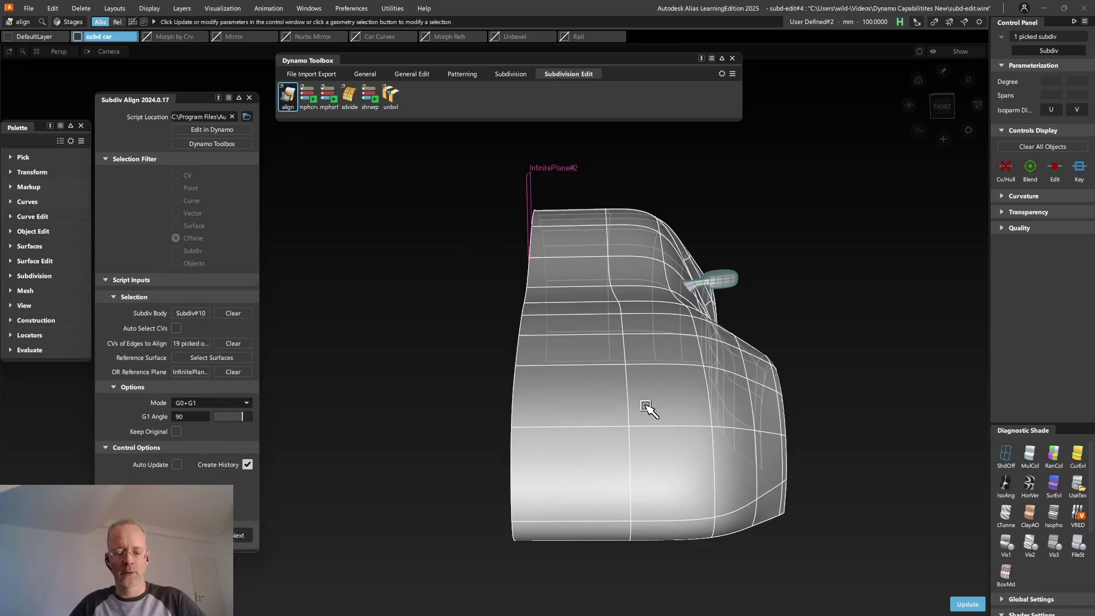
pyautogui.keyDown('ctrl'); pyautogui.keyDown('shift'); pyautogui.moveTo(870, 307); pyautogui.dragTo(875, 362); pyautogui.keyUp('shift'); pyautogui.keyUp('ctrl')
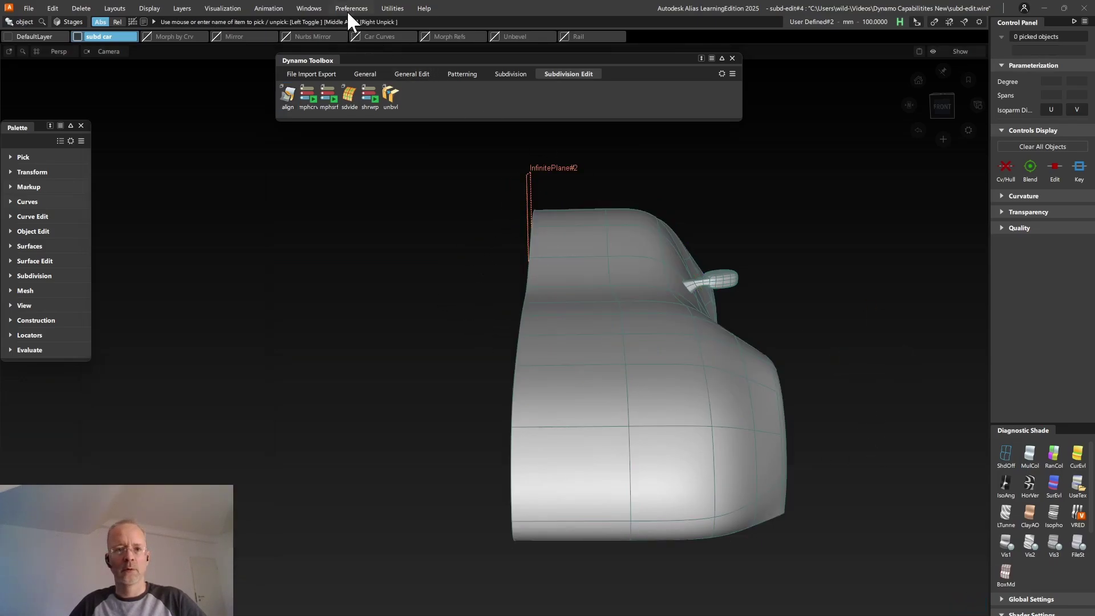
# From the Object Lister, apply zebra-stripe shading and enable symmetry on the car layer
pyautogui.click(312, 9)
pyautogui.click(323, 247)
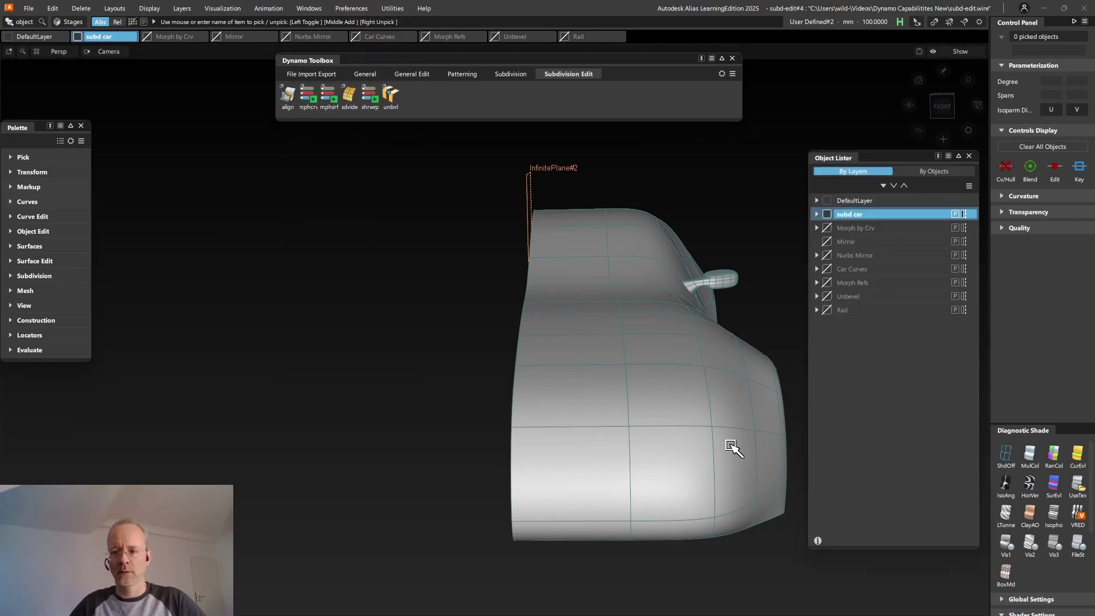
pyautogui.click(1027, 484)
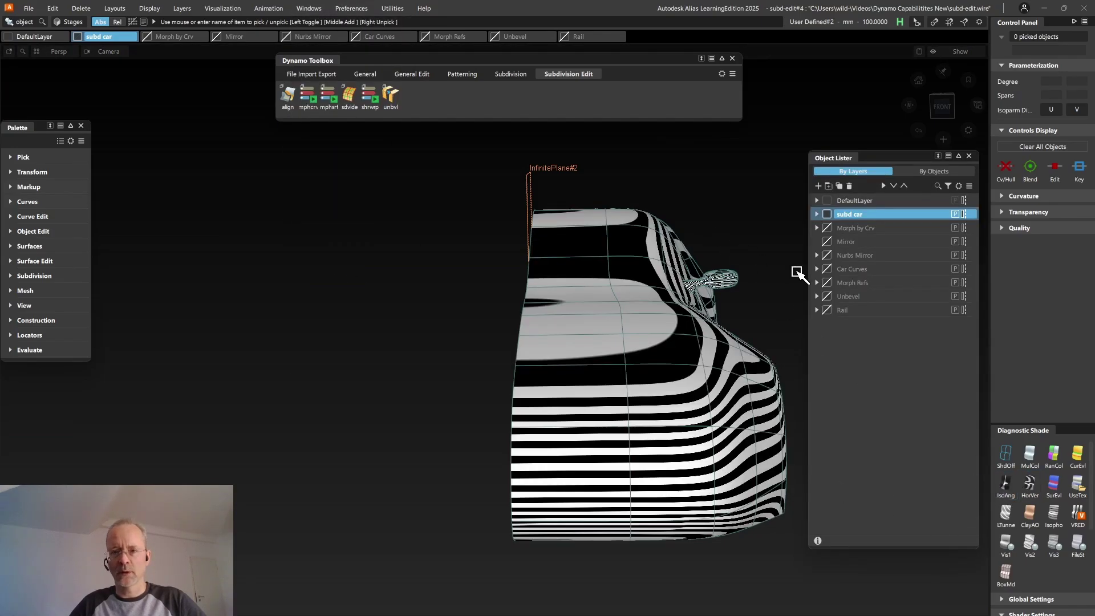
pyautogui.click(966, 215)
pyautogui.keyDown('alt'); pyautogui.keyDown('shift'); pyautogui.moveTo(513, 331); pyautogui.dragTo(440, 448); pyautogui.keyUp('shift'); pyautogui.keyUp('alt')
pyautogui.moveTo(592, 433)
pyautogui.keyDown('alt'); pyautogui.keyDown('shift'); pyautogui.mouseDown()
pyautogui.moveTo(379, 434)
pyautogui.moveTo(632, 460)
pyautogui.moveTo(564, 479)
pyautogui.moveTo(539, 465)
pyautogui.mouseUp(); pyautogui.keyUp('shift'); pyautogui.keyUp('alt')
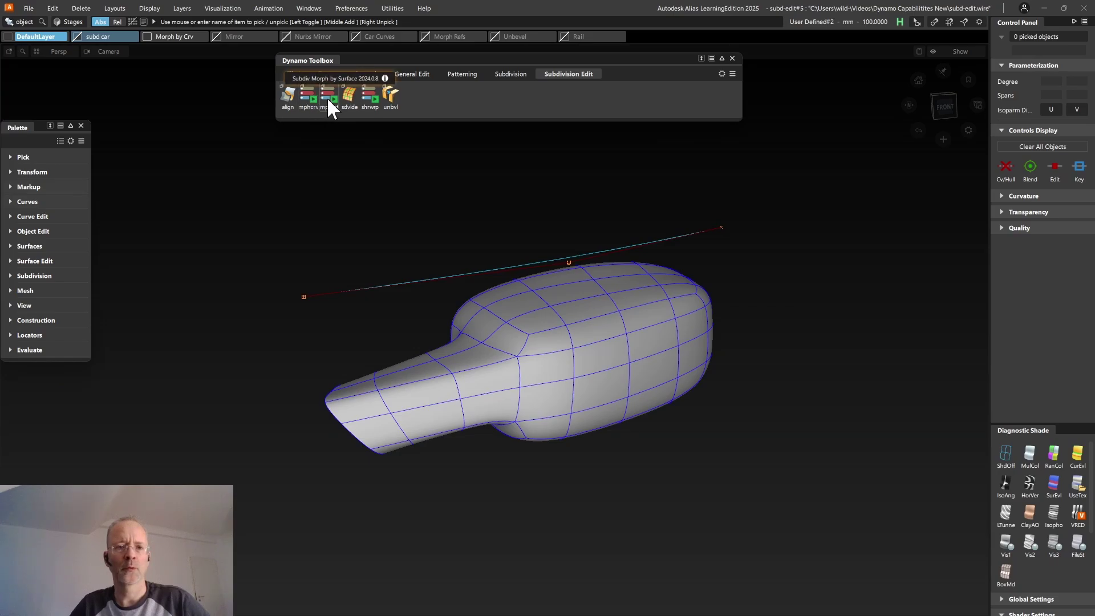
# In CV pick mode, drag curve#5's end CV along Y so the mirror body follows it
pyautogui.keyDown('alt'); pyautogui.keyDown('shift'); pyautogui.moveTo(669, 379); pyautogui.dragTo(673, 376); pyautogui.keyUp('shift'); pyautogui.keyUp('alt')
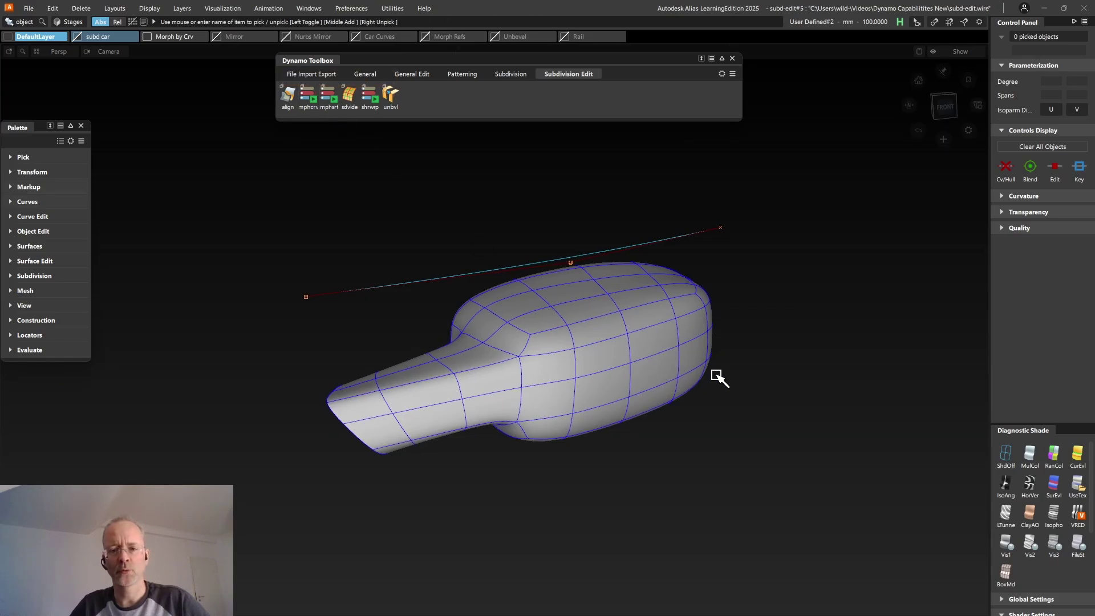
pyautogui.keyDown('ctrl'); pyautogui.keyDown('shift'); pyautogui.moveTo(761, 331); pyautogui.dragTo(804, 291); pyautogui.keyUp('shift'); pyautogui.keyUp('ctrl')
pyautogui.click(736, 234)
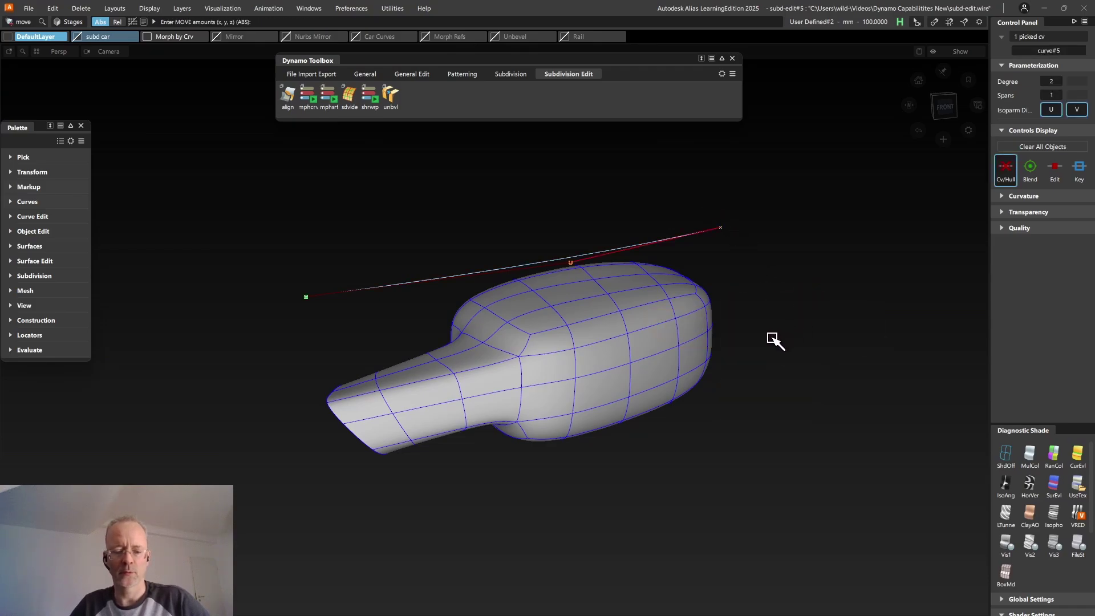
pyautogui.keyDown('alt'); pyautogui.keyDown('shift'); pyautogui.moveTo(773, 339); pyautogui.dragTo(843, 383); pyautogui.keyUp('shift'); pyautogui.keyUp('alt')
pyautogui.moveTo(843, 383); pyautogui.dragTo(889, 362, button='middle')
pyautogui.keyDown('alt'); pyautogui.keyDown('shift'); pyautogui.moveTo(706, 423); pyautogui.dragTo(772, 423); pyautogui.keyUp('shift'); pyautogui.keyUp('alt')
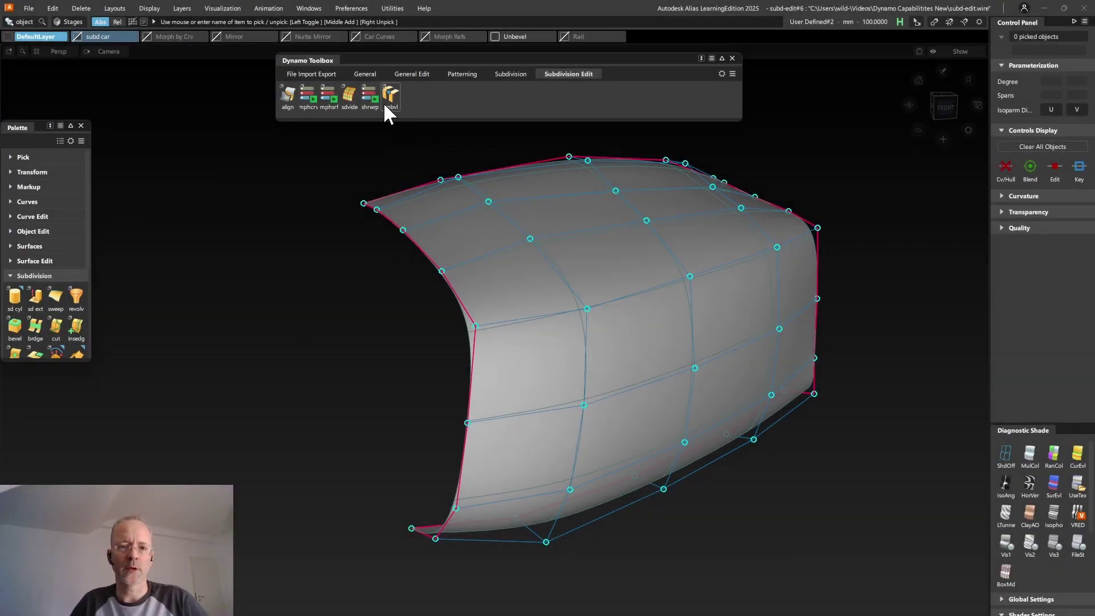
# Bevel the three edges across the middle of the curved panel
pyautogui.click(15, 326)
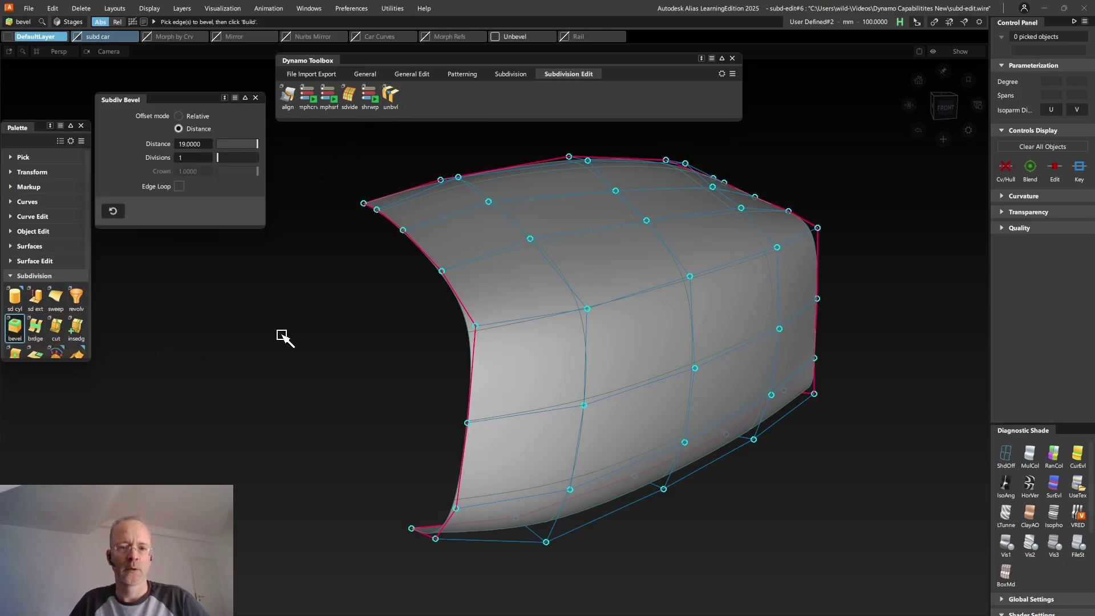
pyautogui.click(500, 326)
pyautogui.click(630, 301)
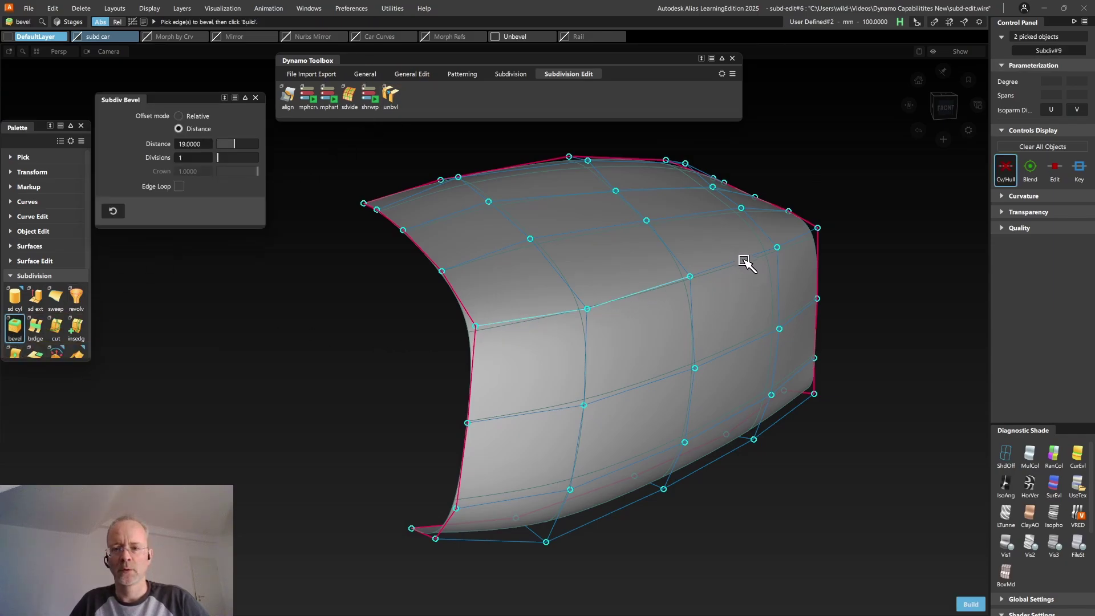
pyautogui.click(760, 254)
pyautogui.press('space')
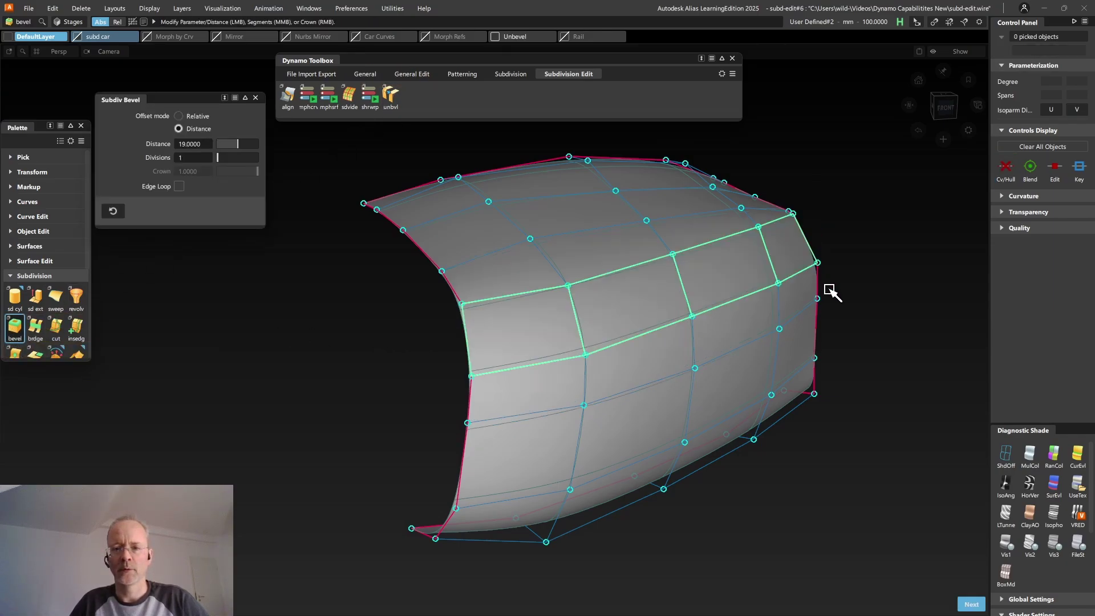
pyautogui.press('space')
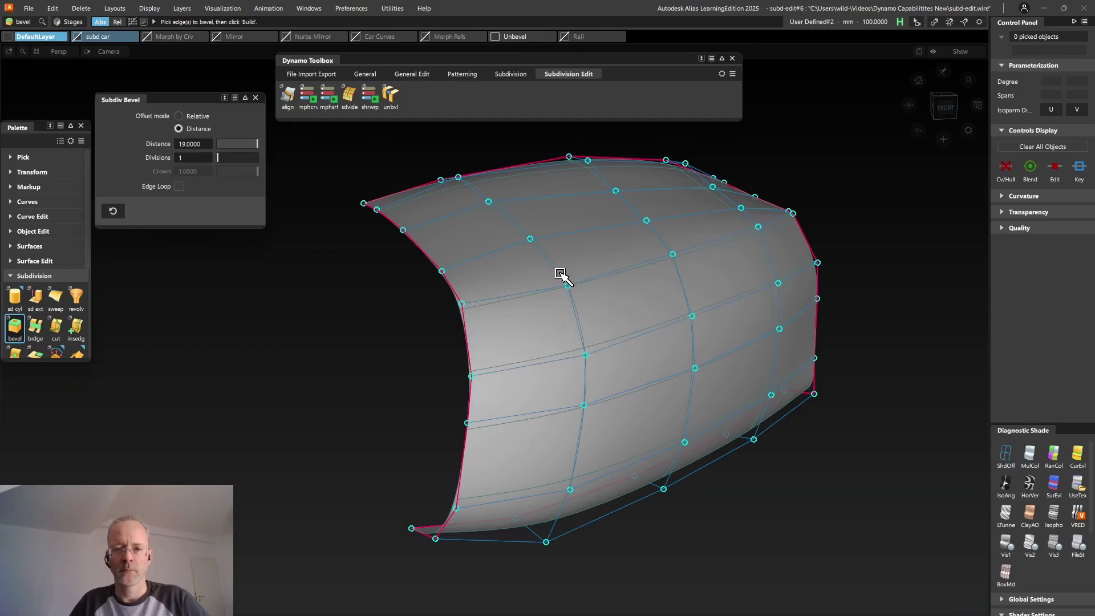
# Pick a control vertex near the right edge and move it slightly
pyautogui.keyDown('ctrl'); pyautogui.keyDown('shift'); pyautogui.moveTo(565, 273); pyautogui.dragTo(561, 317); pyautogui.keyUp('shift'); pyautogui.keyUp('ctrl')
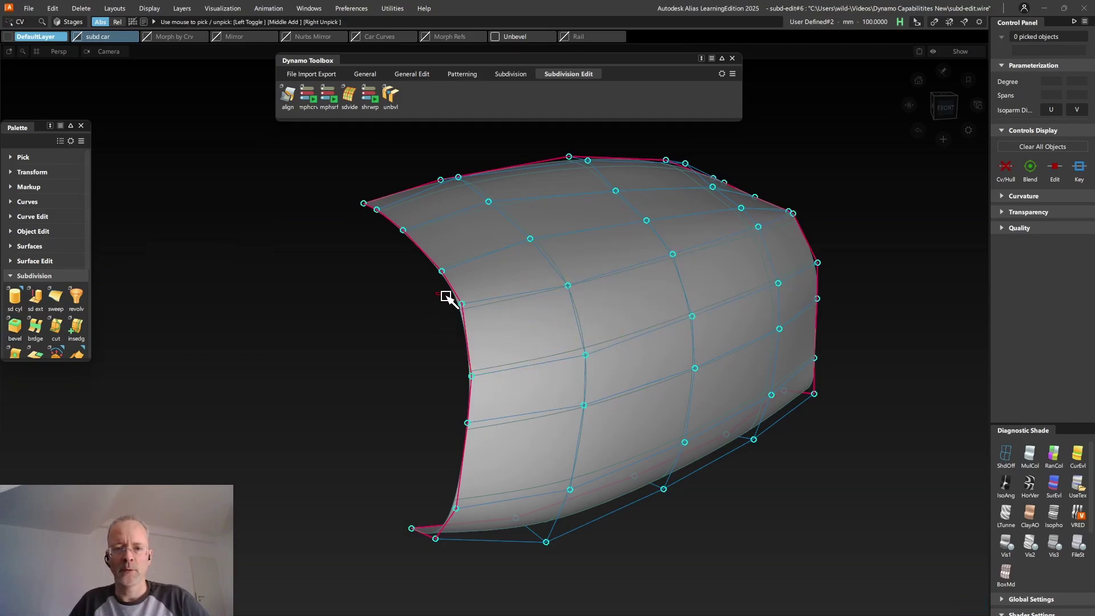
pyautogui.moveTo(449, 293); pyautogui.dragTo(477, 315)
pyautogui.moveTo(494, 322)
pyautogui.keyDown('ctrl'); pyautogui.keyDown('shift'); pyautogui.mouseDown(button='right')
pyautogui.moveTo(487, 298)
pyautogui.moveTo(505, 305)
pyautogui.mouseUp(button='right'); pyautogui.keyUp('shift'); pyautogui.keyUp('ctrl')
pyautogui.keyDown('ctrl'); pyautogui.keyDown('shift'); pyautogui.moveTo(634, 324); pyautogui.dragTo(676, 261); pyautogui.keyUp('shift'); pyautogui.keyUp('ctrl')
pyautogui.keyDown('ctrl'); pyautogui.keyDown('shift'); pyautogui.moveTo(645, 303); pyautogui.dragTo(645, 277, button='right'); pyautogui.keyUp('shift'); pyautogui.keyUp('ctrl')
pyautogui.moveTo(646, 279); pyautogui.dragTo(645, 293, button='right')
pyautogui.keyDown('ctrl'); pyautogui.keyDown('shift'); pyautogui.moveTo(643, 311); pyautogui.dragTo(646, 259); pyautogui.keyUp('shift'); pyautogui.keyUp('ctrl')
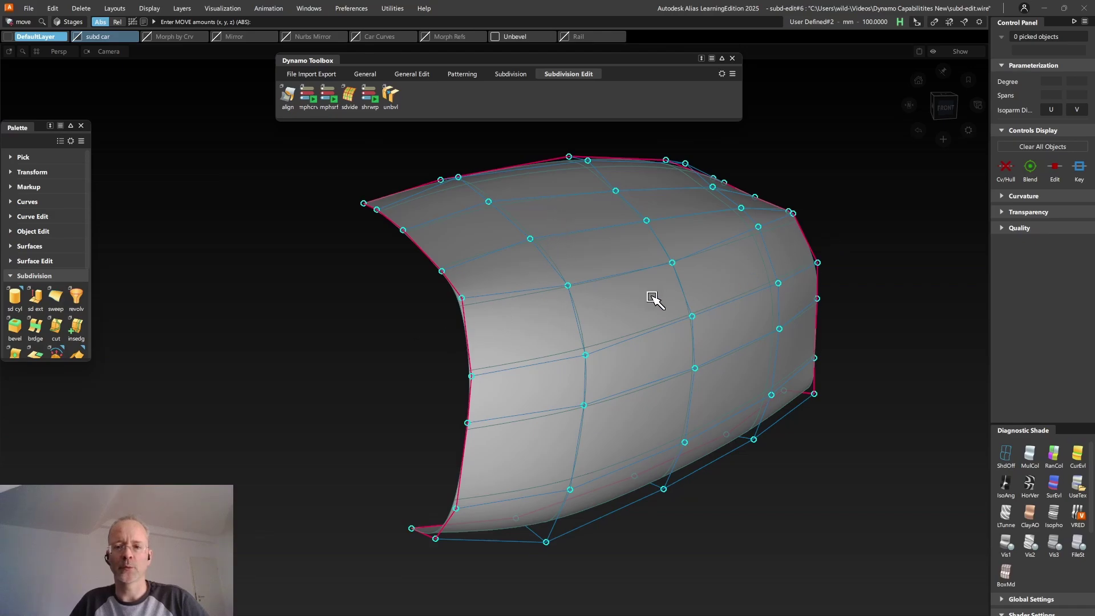
# Run unbvl on Subdiv#9's eight bevel edges and show the new body's control hull
pyautogui.click(392, 96)
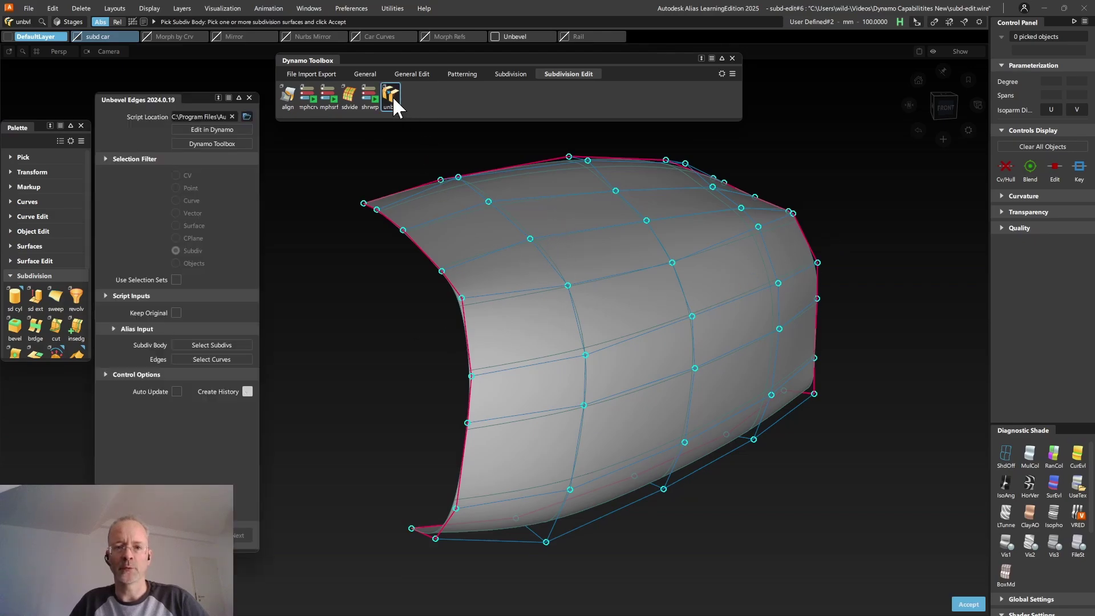
pyautogui.click(503, 336)
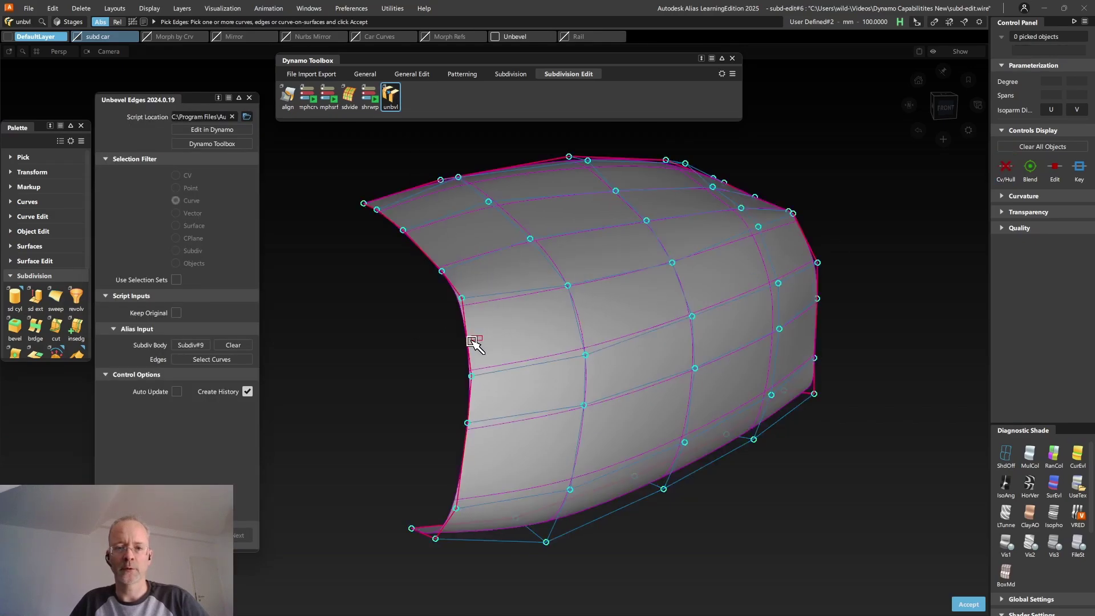
pyautogui.click(581, 321)
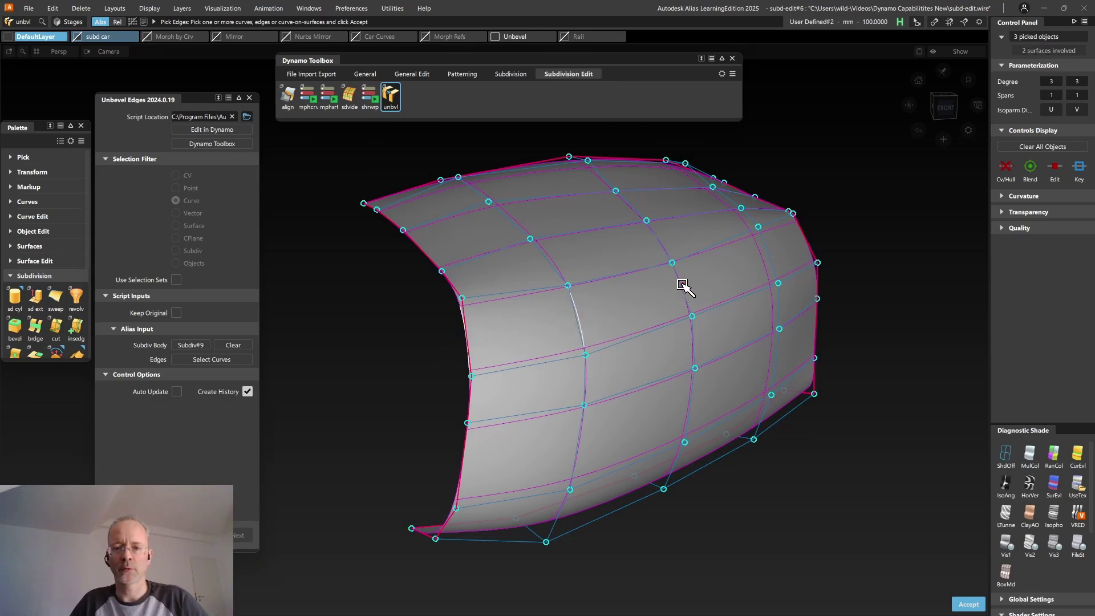
pyautogui.click(682, 286)
pyautogui.click(759, 261)
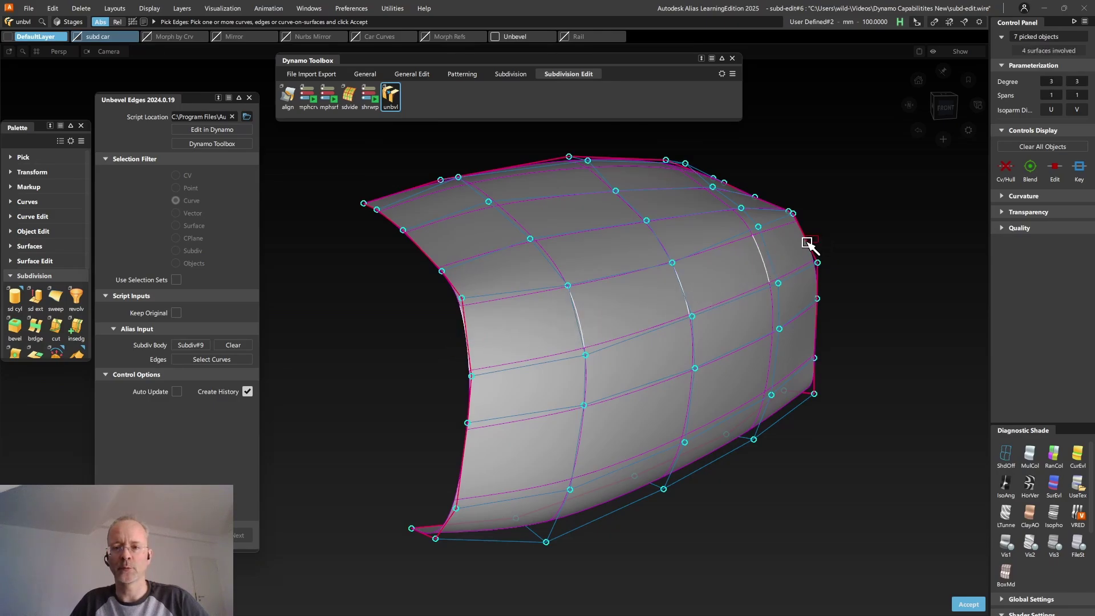
pyautogui.click(805, 244)
pyautogui.press('Return')
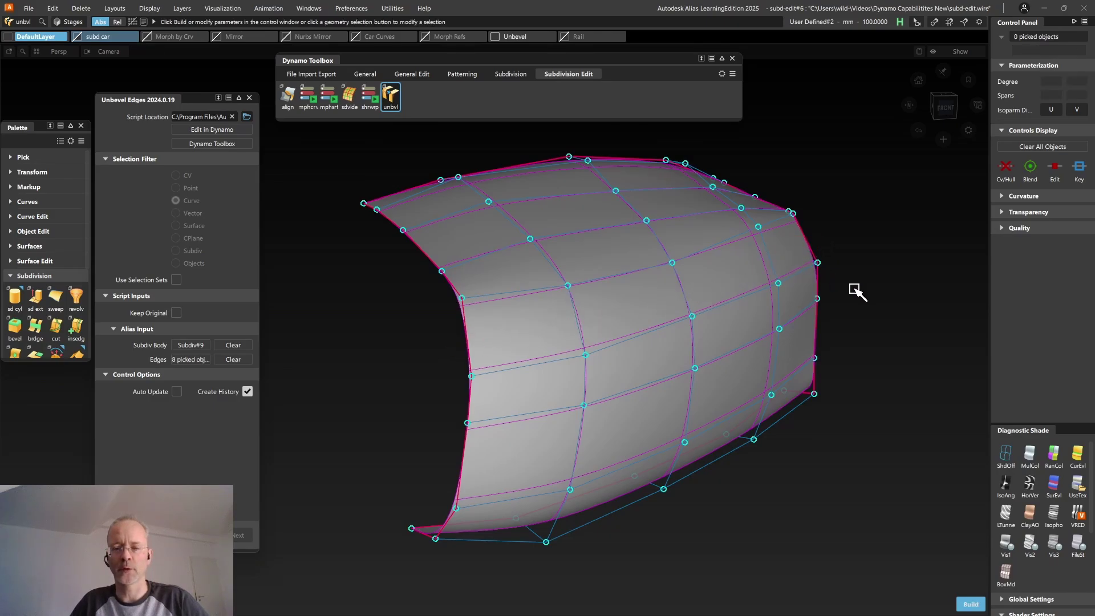
pyautogui.press('Return')
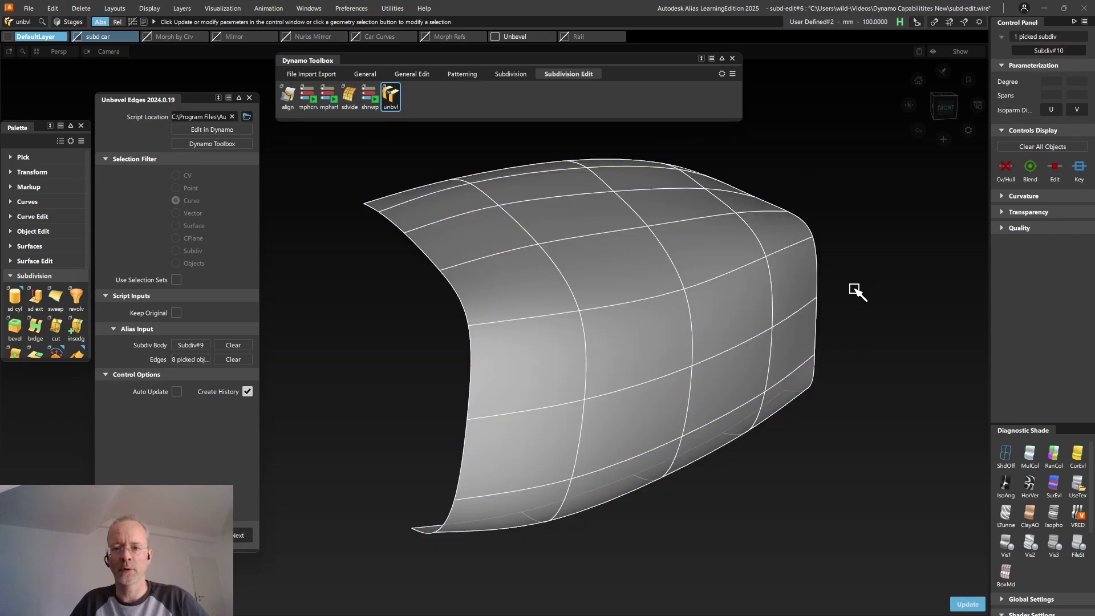
pyautogui.click(1005, 166)
pyautogui.keyDown('alt'); pyautogui.keyDown('shift'); pyautogui.moveTo(579, 359); pyautogui.dragTo(636, 326); pyautogui.keyUp('shift'); pyautogui.keyUp('alt')
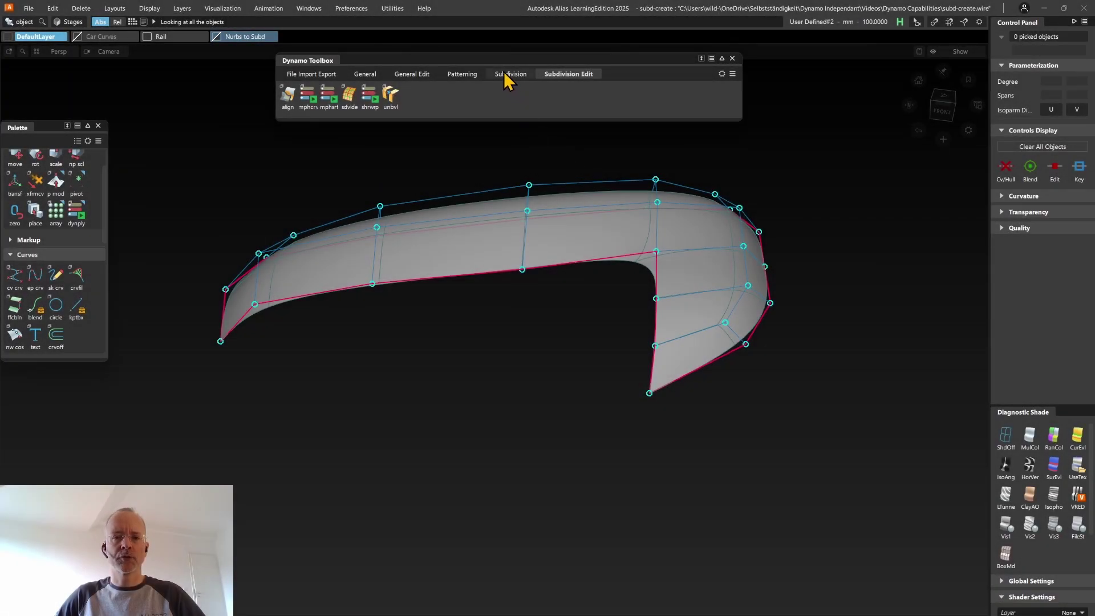
# Start sd1rai from the Subdivision tab and choose the hook-shaped Subdiv#8 as input
pyautogui.click(504, 71)
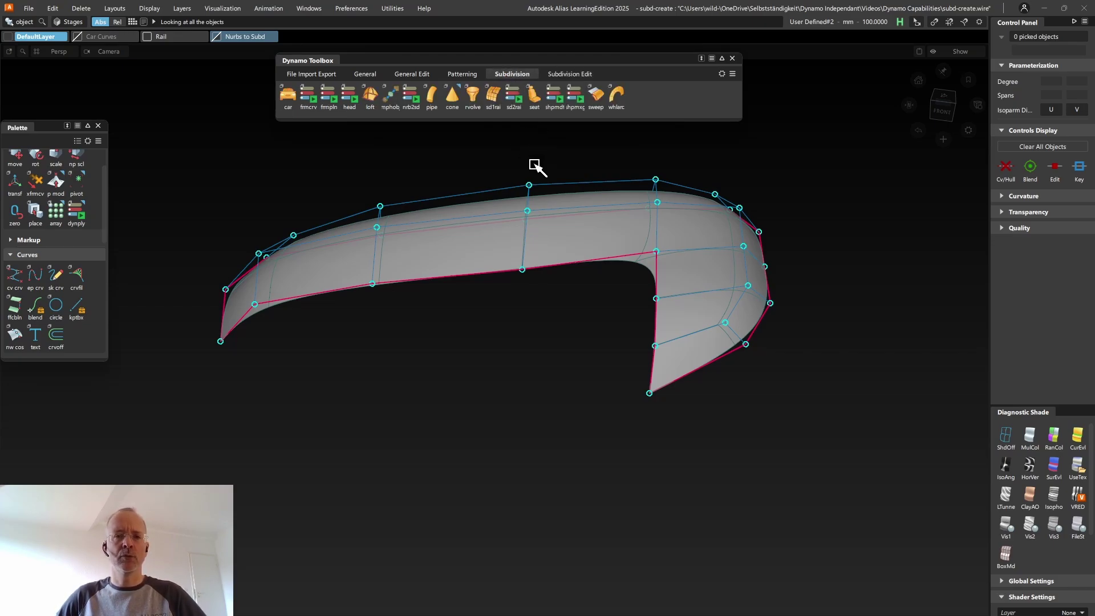
pyautogui.click(493, 97)
pyautogui.keyDown('alt'); pyautogui.keyDown('shift'); pyautogui.moveTo(496, 244); pyautogui.dragTo(547, 261, button='middle'); pyautogui.keyUp('shift'); pyautogui.keyUp('alt')
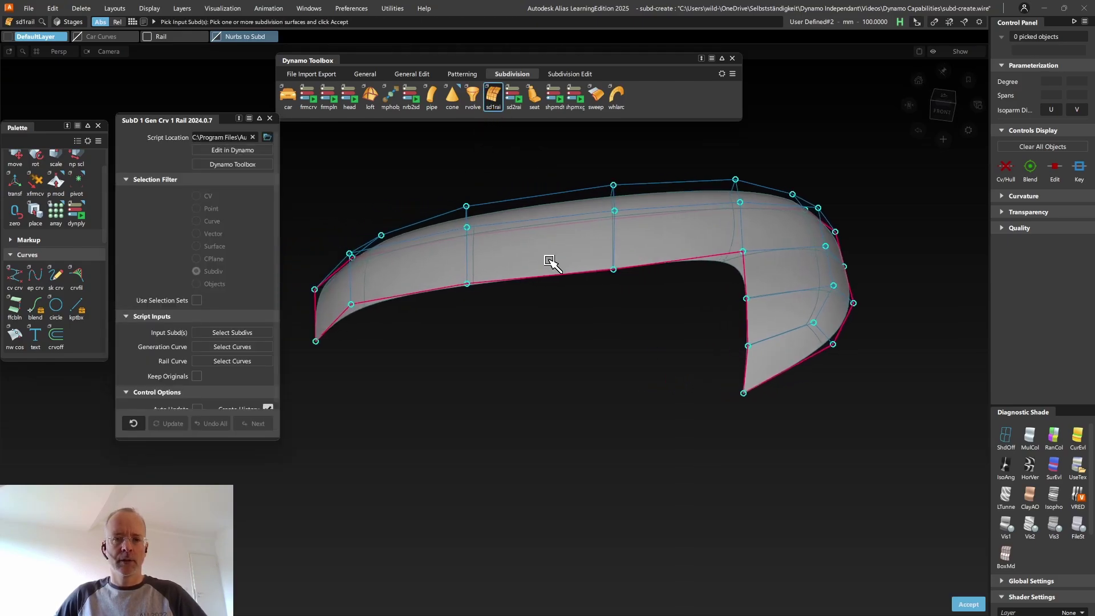
pyautogui.click(341, 317)
pyautogui.press('Return')
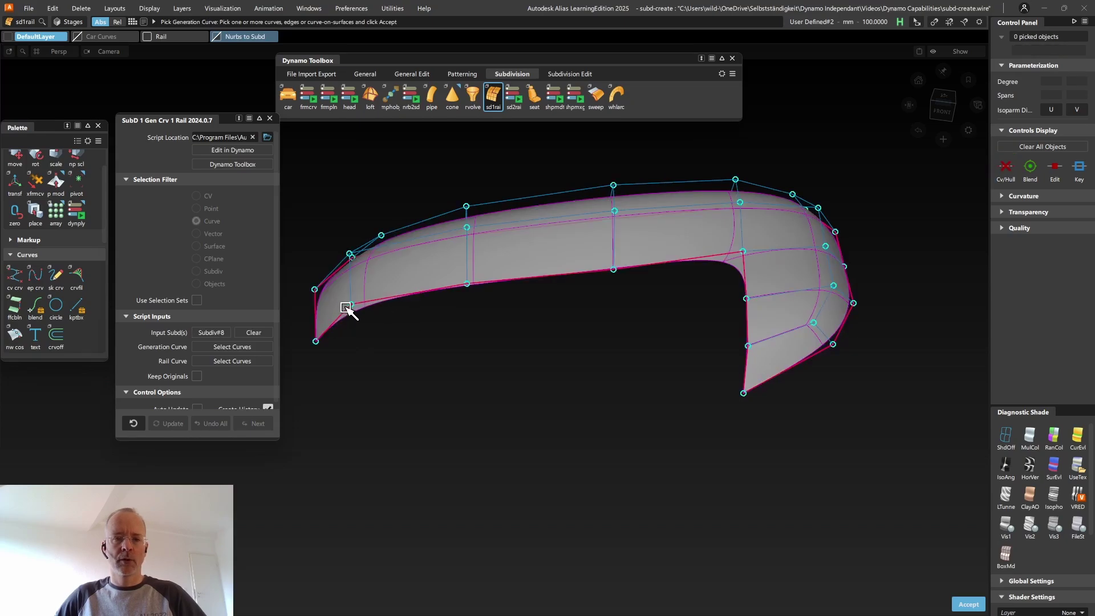
# Use the lower boundary edges as generation curve and the inner corner edge as rail, then build
pyautogui.click(402, 301)
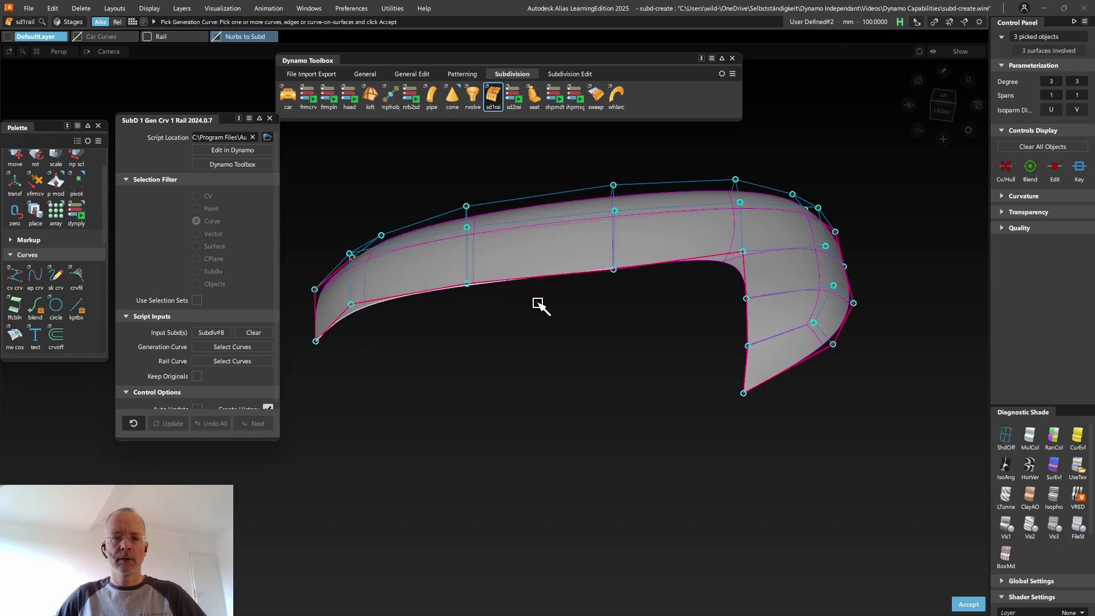
pyautogui.click(650, 262)
pyautogui.press('Return')
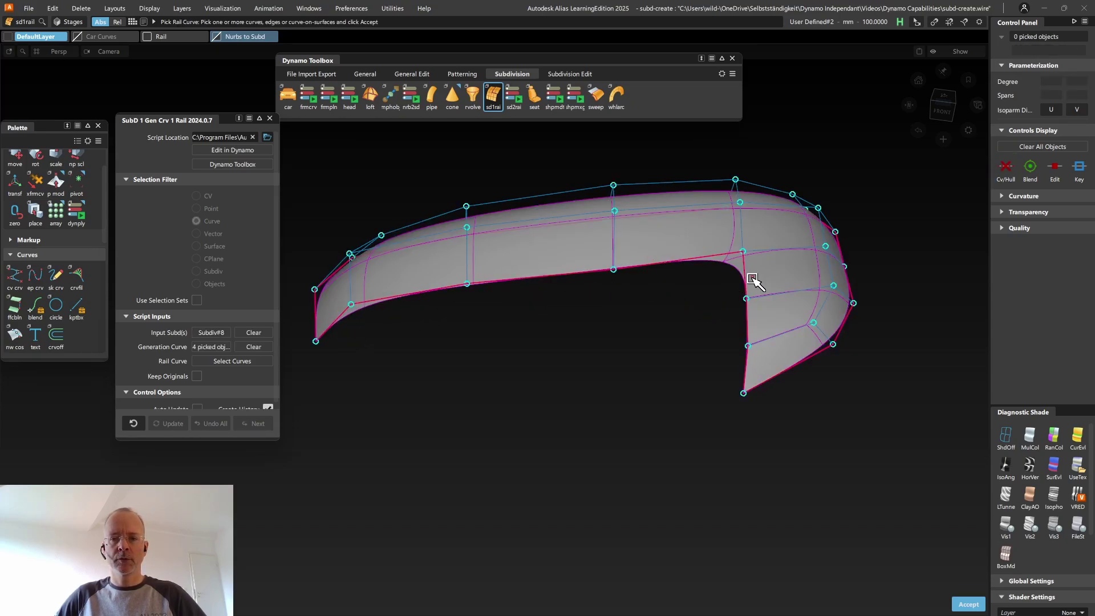
pyautogui.click(748, 285)
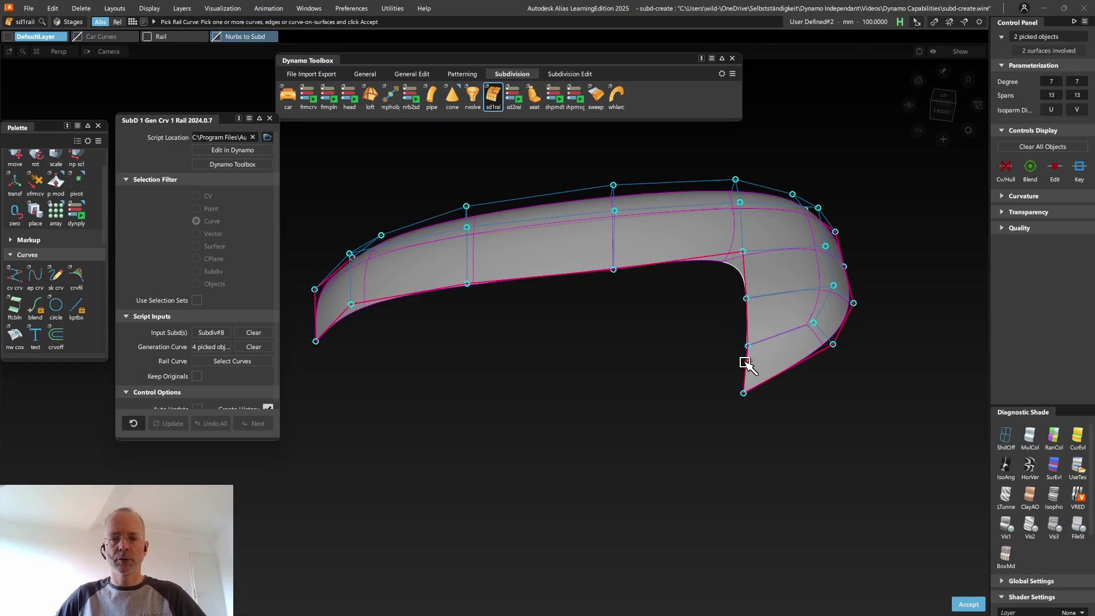
pyautogui.press('Return')
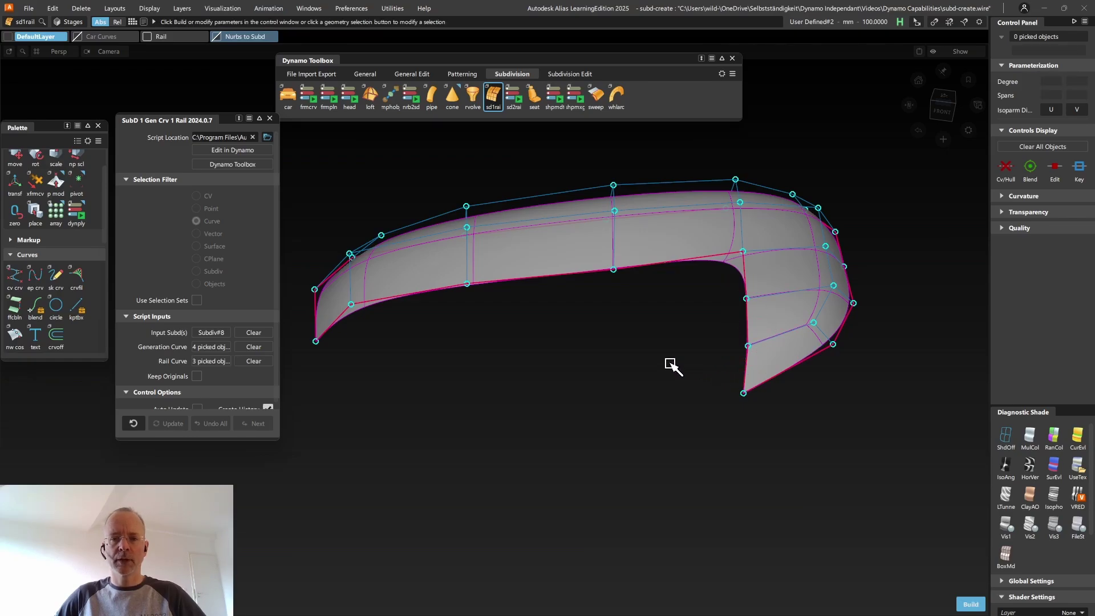
pyautogui.press('Return')
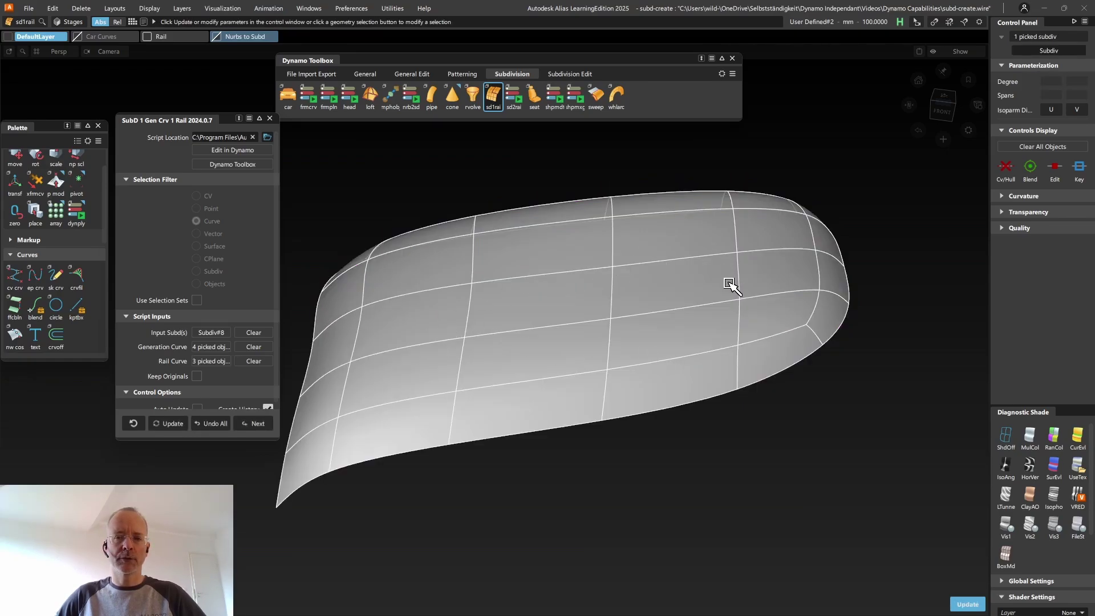
pyautogui.keyDown('alt'); pyautogui.keyDown('shift'); pyautogui.moveTo(643, 276); pyautogui.dragTo(619, 258); pyautogui.keyUp('shift'); pyautogui.keyUp('alt')
pyautogui.click(1005, 174)
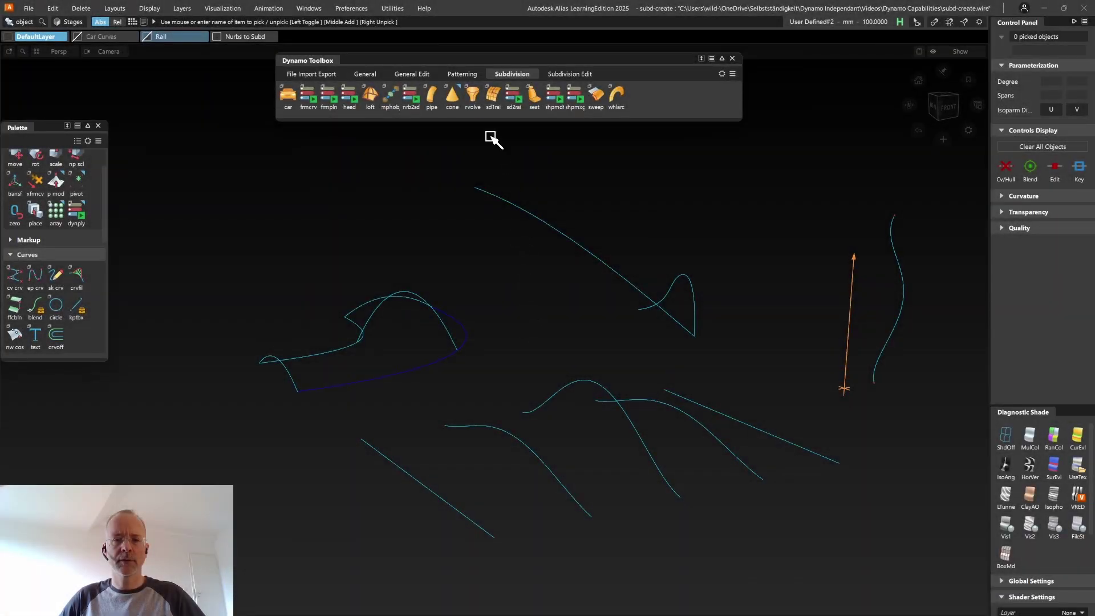
# Sweep the long diagonal profile curve along the loop curve into a subdivision surface
pyautogui.click(448, 97)
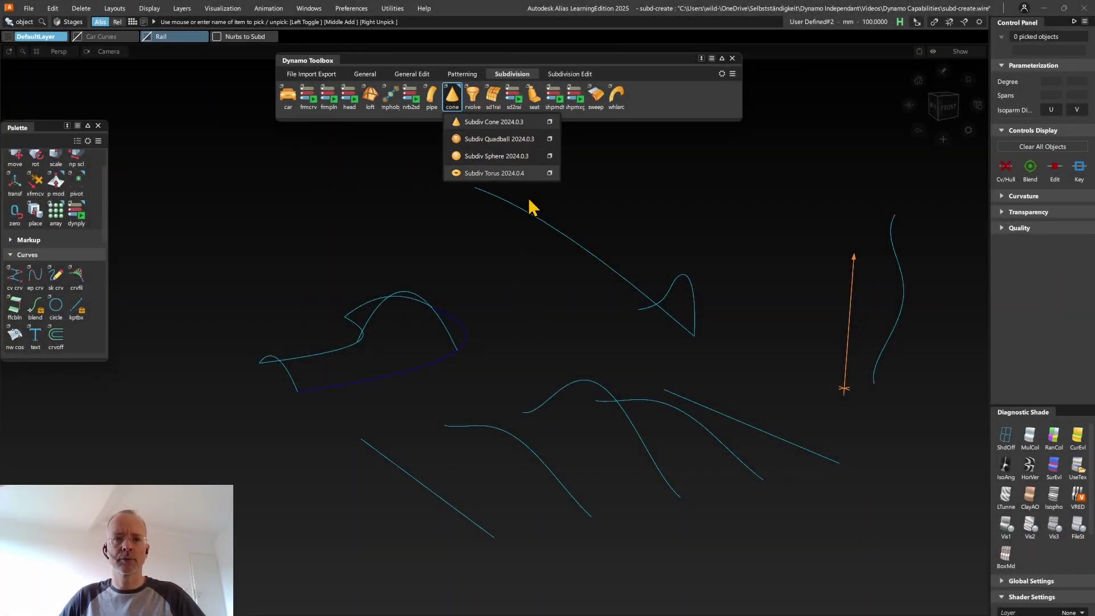
pyautogui.click(585, 211)
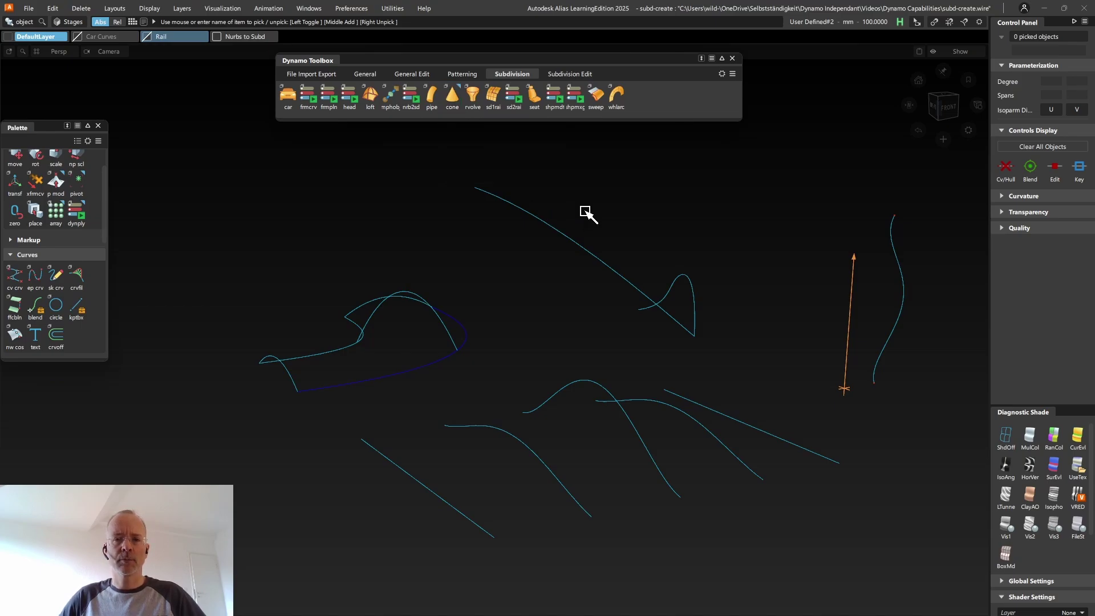
pyautogui.click(597, 102)
pyautogui.click(587, 250)
pyautogui.click(689, 291)
pyautogui.press('space')
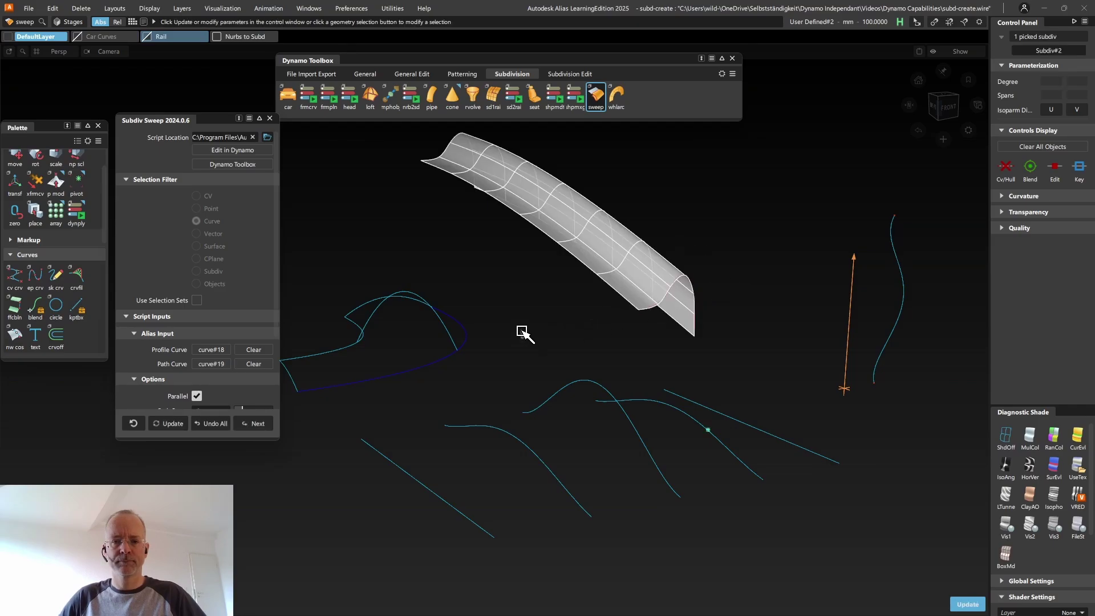
pyautogui.keyDown('ctrl'); pyautogui.keyDown('shift'); pyautogui.moveTo(519, 326); pyautogui.dragTo(519, 234); pyautogui.keyUp('shift'); pyautogui.keyUp('ctrl')
pyautogui.keyDown('ctrl'); pyautogui.keyDown('shift'); pyautogui.moveTo(519, 235); pyautogui.dragTo(504, 303); pyautogui.keyUp('shift'); pyautogui.keyUp('ctrl')
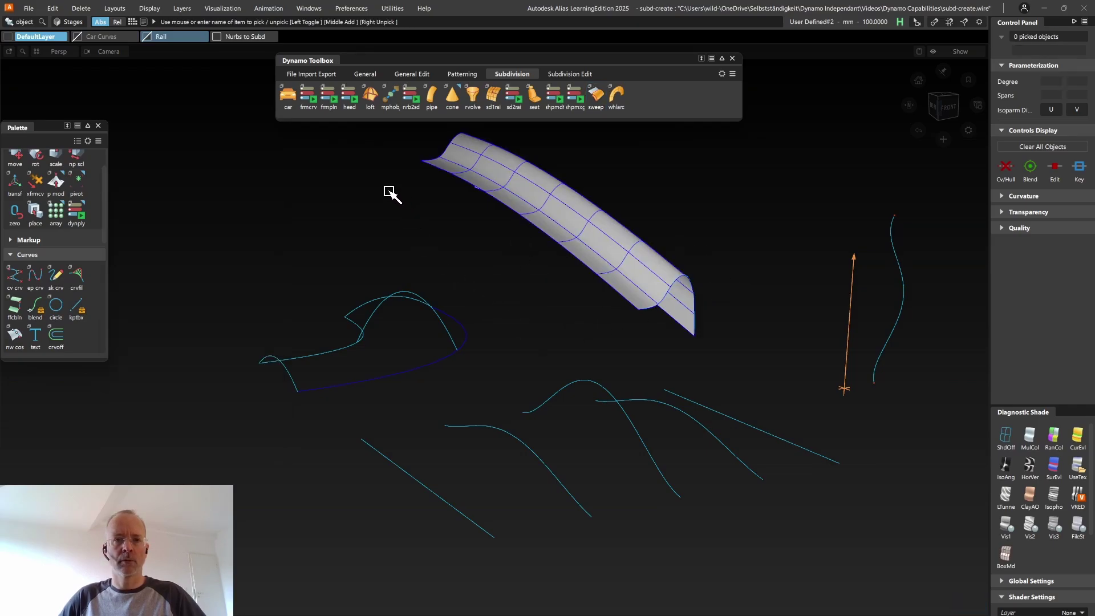
# Loft a subdivision surface through the cross-section curves guided by two guide curves
pyautogui.click(369, 103)
pyautogui.click(346, 351)
pyautogui.moveTo(295, 374); pyautogui.dragTo(286, 386)
pyautogui.press('space')
pyautogui.moveTo(368, 398); pyautogui.dragTo(339, 375)
pyautogui.click(317, 342)
pyautogui.press('Return')
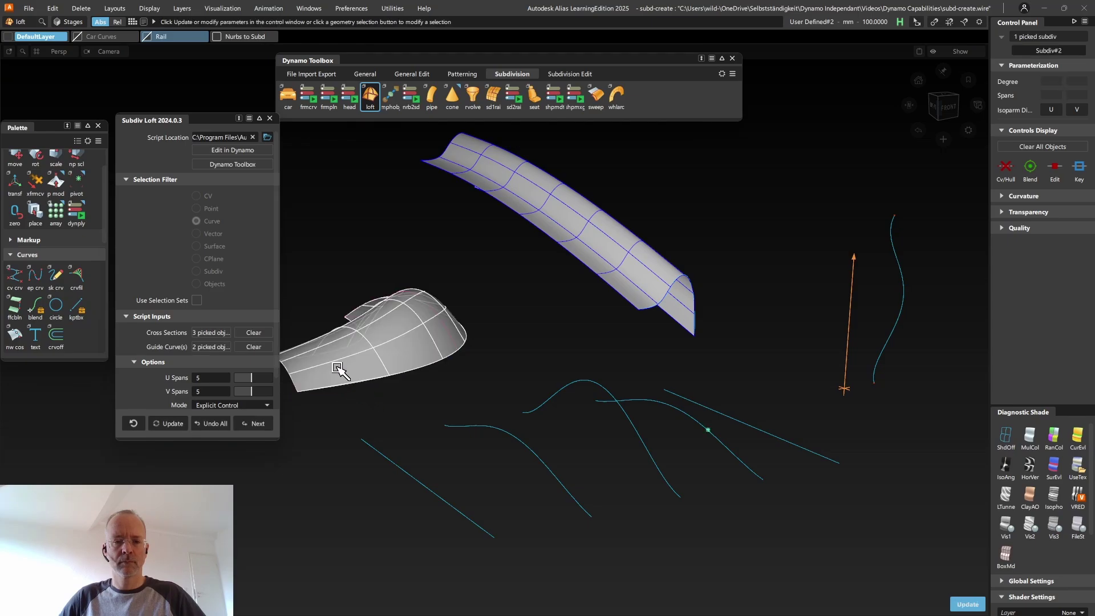
pyautogui.keyDown('ctrl'); pyautogui.keyDown('shift'); pyautogui.moveTo(383, 379); pyautogui.dragTo(399, 322); pyautogui.keyUp('shift'); pyautogui.keyUp('ctrl')
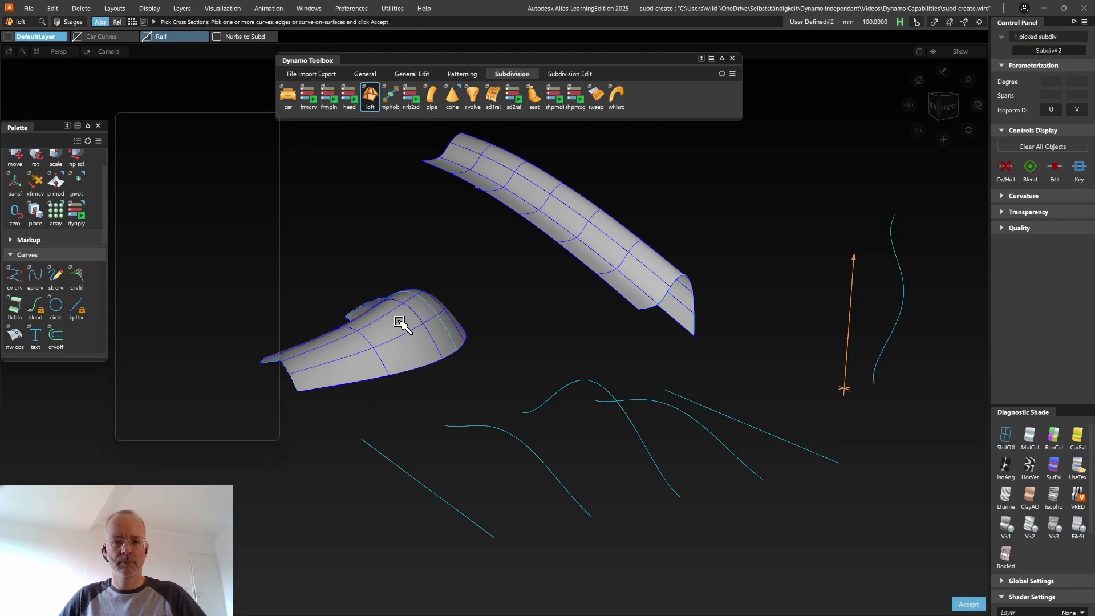
# Revolve the wavy profile curve around the picked axis origin and vector into a vase
pyautogui.click(473, 97)
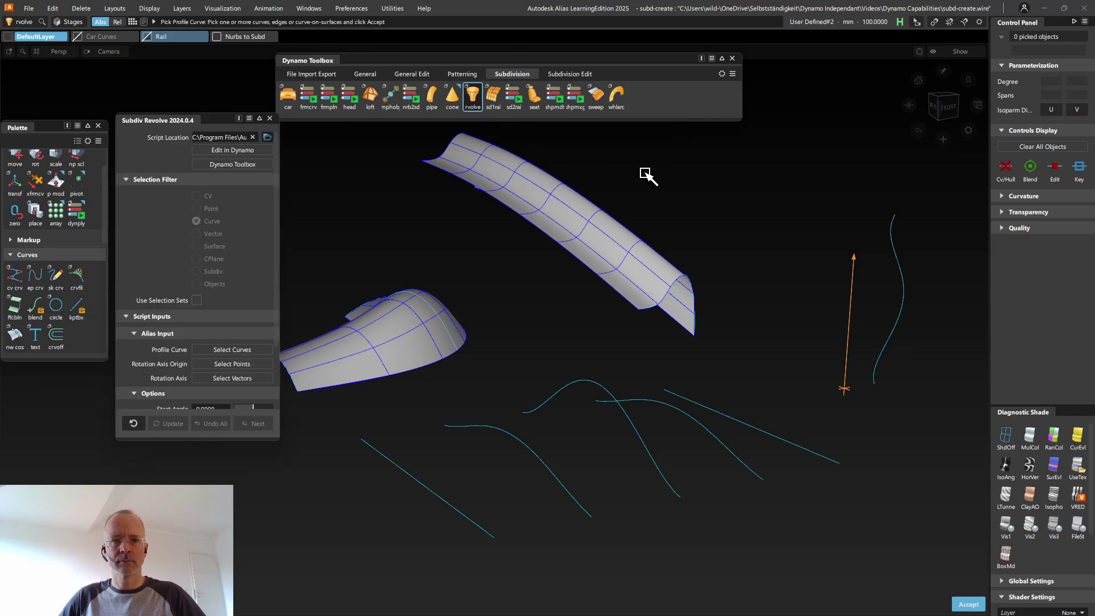
pyautogui.click(899, 278)
pyautogui.press('Return')
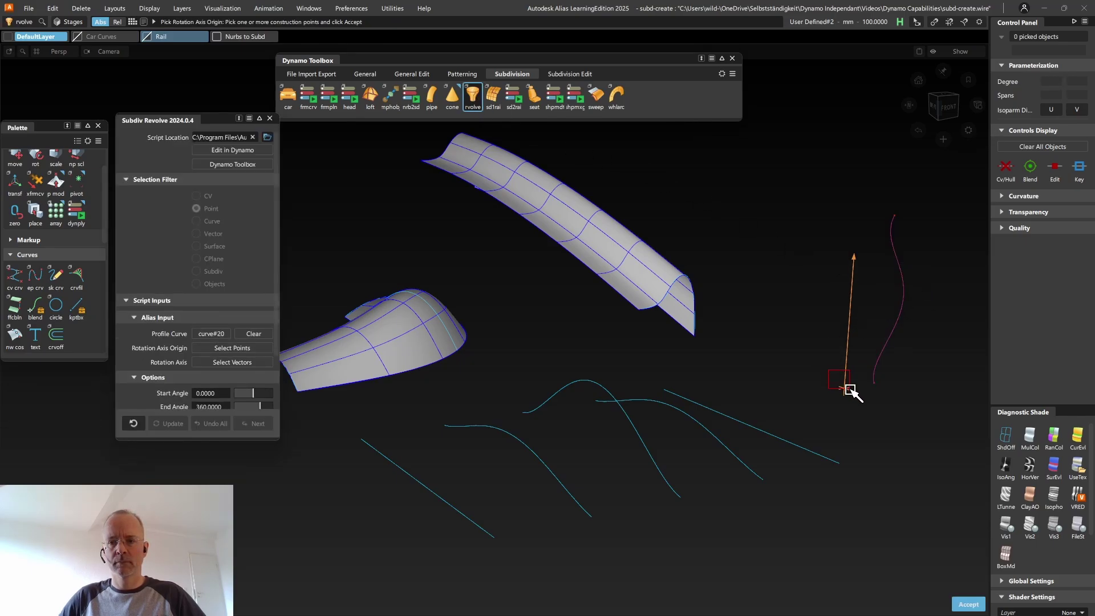
pyautogui.moveTo(851, 392); pyautogui.dragTo(852, 397)
pyautogui.press('space')
pyautogui.moveTo(821, 308); pyautogui.dragTo(857, 330)
pyautogui.press('space')
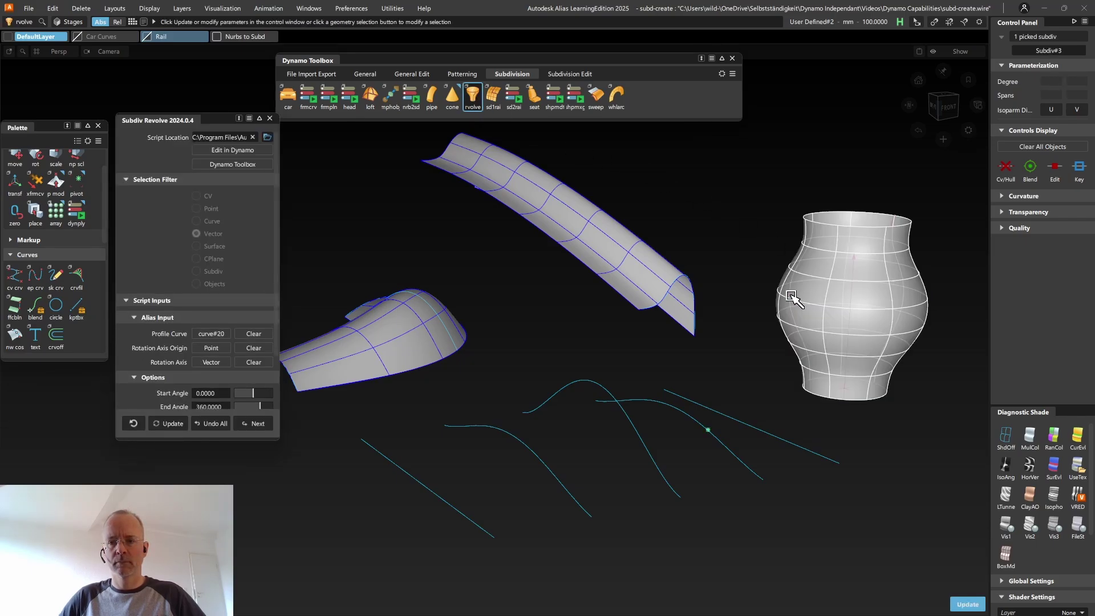
pyautogui.keyDown('ctrl'); pyautogui.keyDown('shift'); pyautogui.moveTo(764, 314); pyautogui.dragTo(755, 281); pyautogui.keyUp('shift'); pyautogui.keyUp('ctrl')
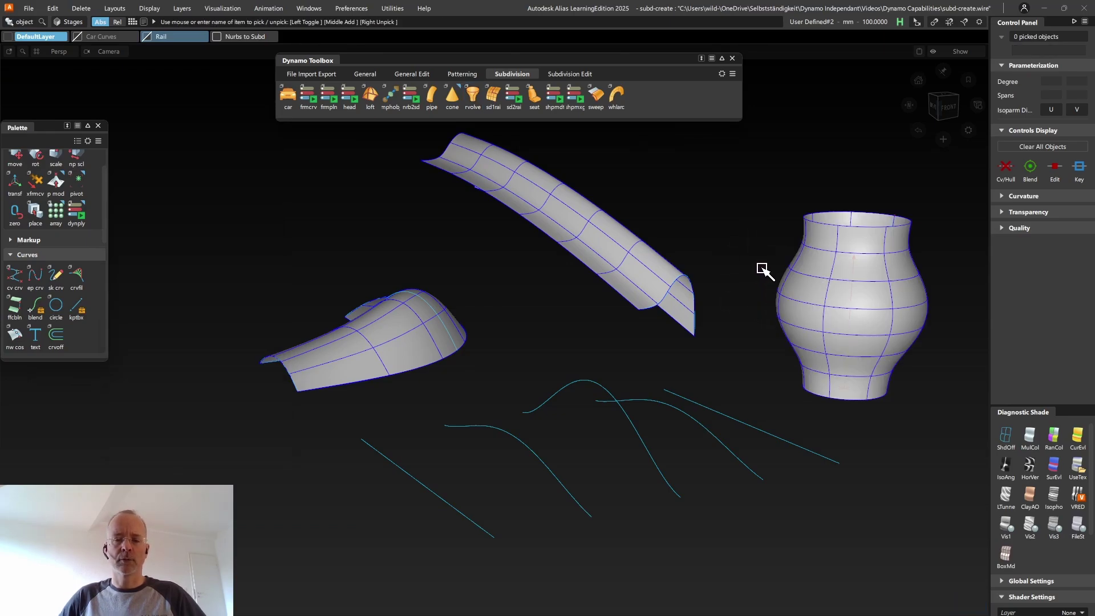
pyautogui.moveTo(738, 314)
pyautogui.keyDown('alt'); pyautogui.keyDown('shift'); pyautogui.mouseDown()
pyautogui.moveTo(692, 308)
pyautogui.moveTo(747, 297)
pyautogui.moveTo(723, 325)
pyautogui.mouseUp(); pyautogui.keyUp('shift'); pyautogui.keyUp('alt')
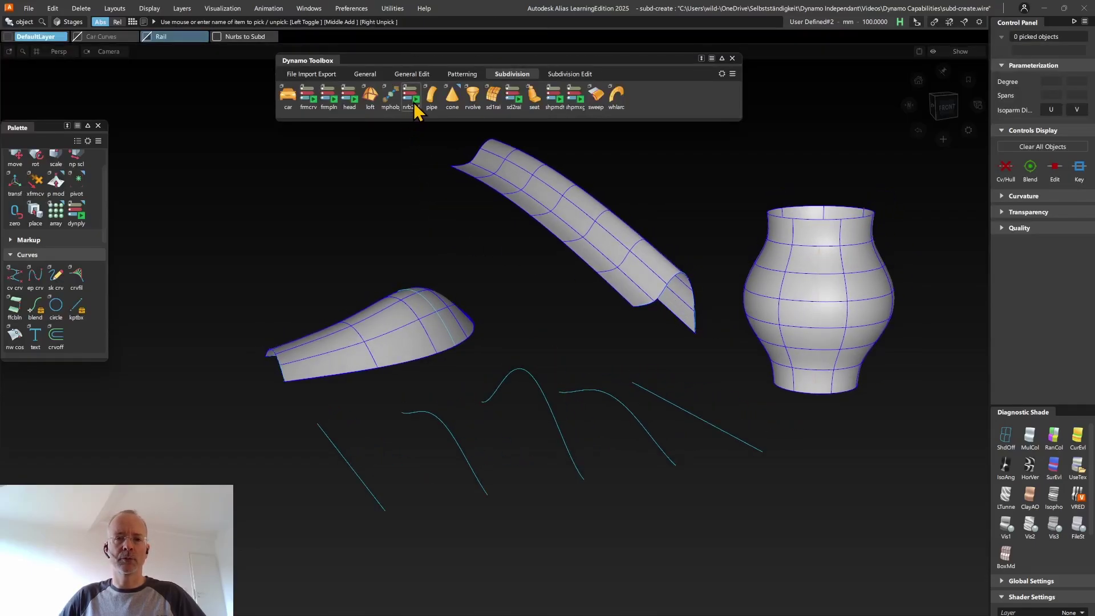
# Build a skin surface through the five cyan curves
pyautogui.click(73, 251)
pyautogui.click(57, 314)
pyautogui.scroll(-2, 67, 251)
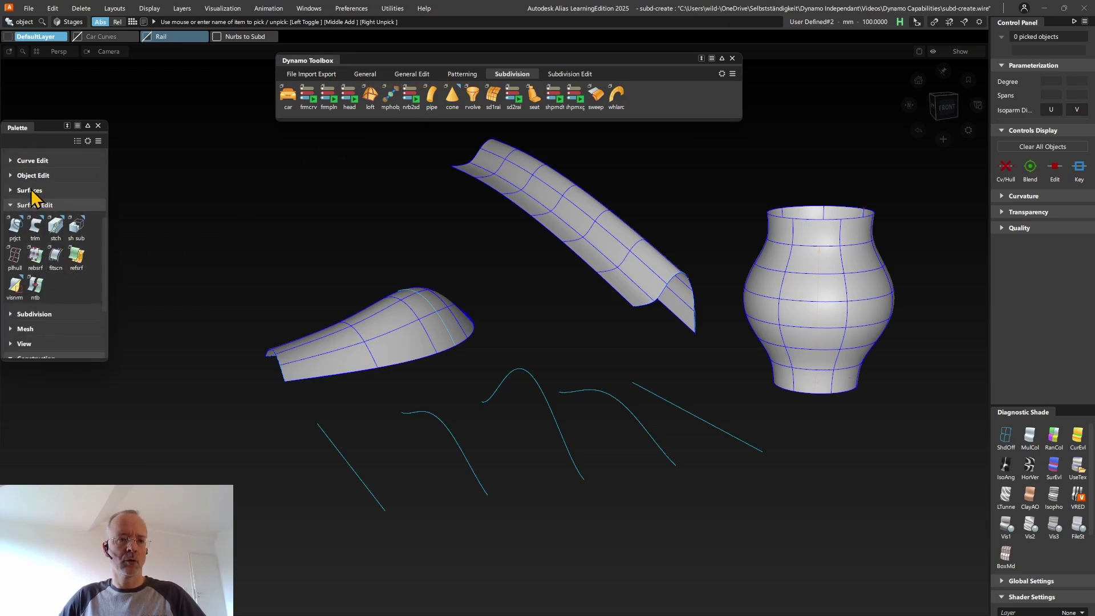
pyautogui.click(30, 189)
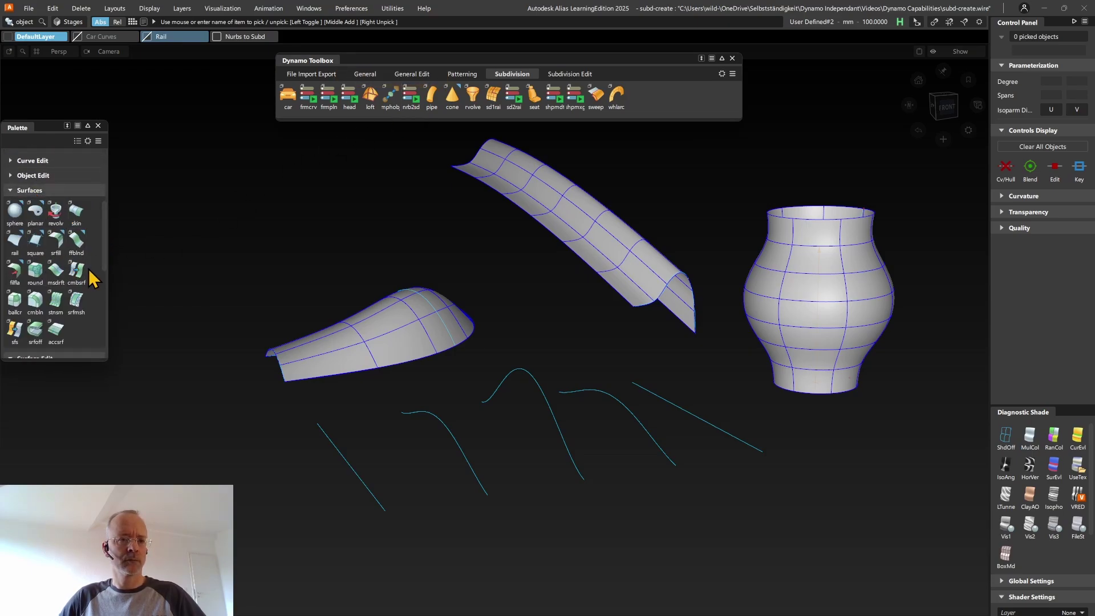
pyautogui.click(75, 212)
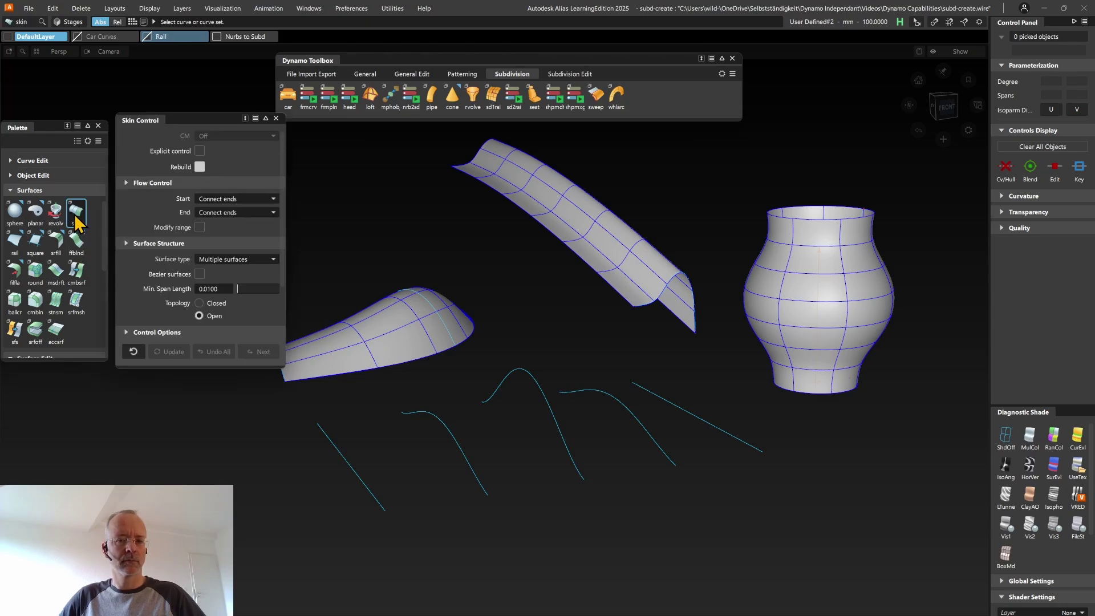
pyautogui.click(362, 480)
pyautogui.click(474, 448)
pyautogui.click(567, 431)
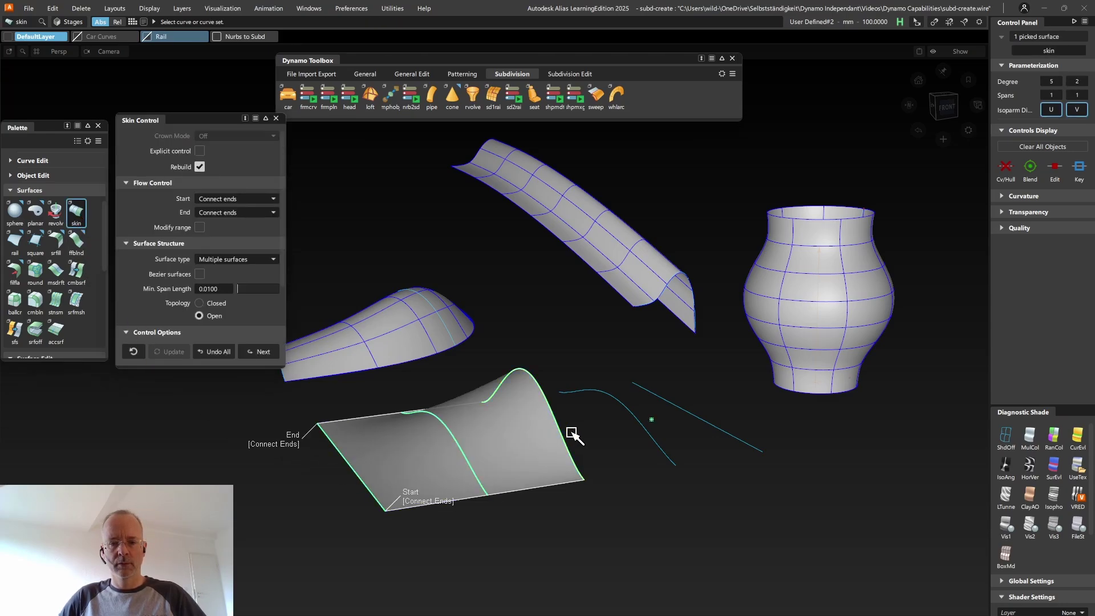
pyautogui.click(656, 432)
pyautogui.click(711, 426)
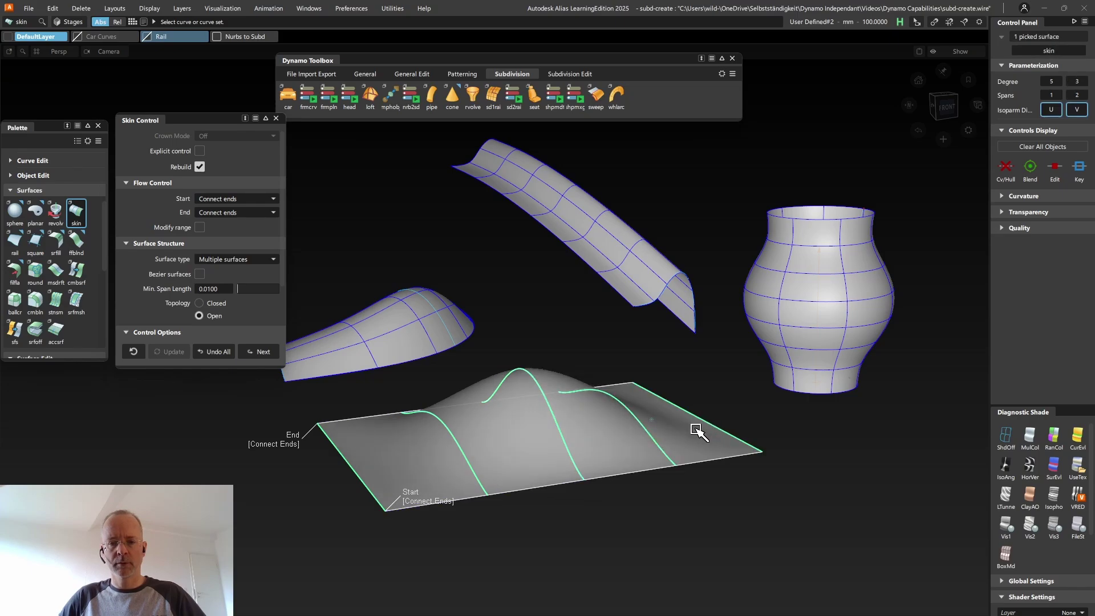
pyautogui.keyDown('ctrl'); pyautogui.keyDown('shift'); pyautogui.moveTo(568, 363); pyautogui.dragTo(564, 335); pyautogui.keyUp('shift'); pyautogui.keyUp('ctrl')
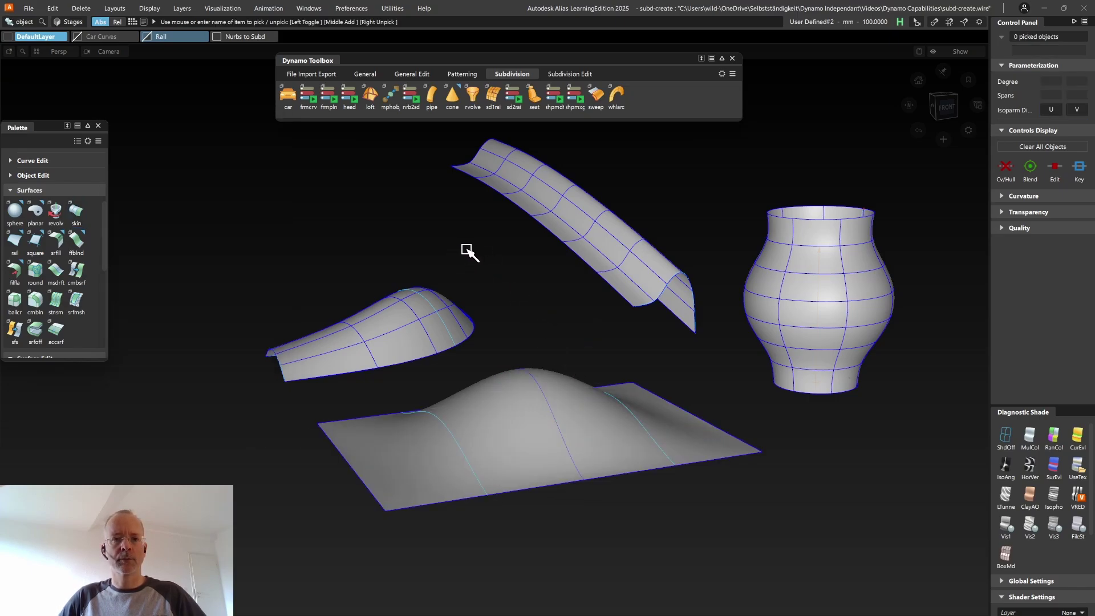
# Convert the skin to a subdivision surface with nrb2sd using 5 U and 5 V spans, showing CV/Hull
pyautogui.click(410, 102)
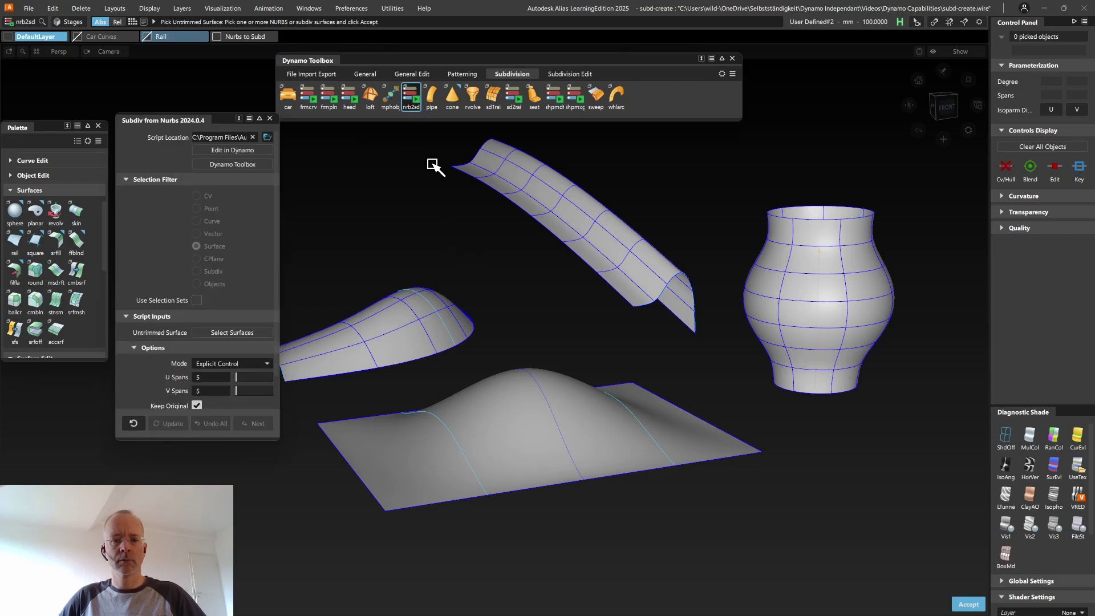
pyautogui.click(500, 406)
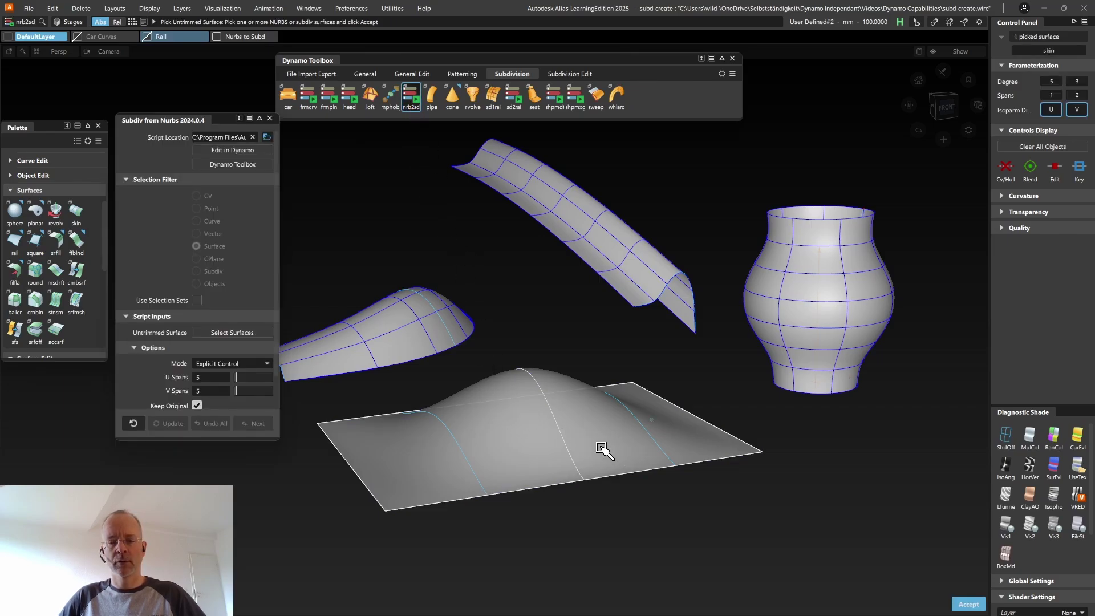
pyautogui.press('Return')
pyautogui.press('Return')
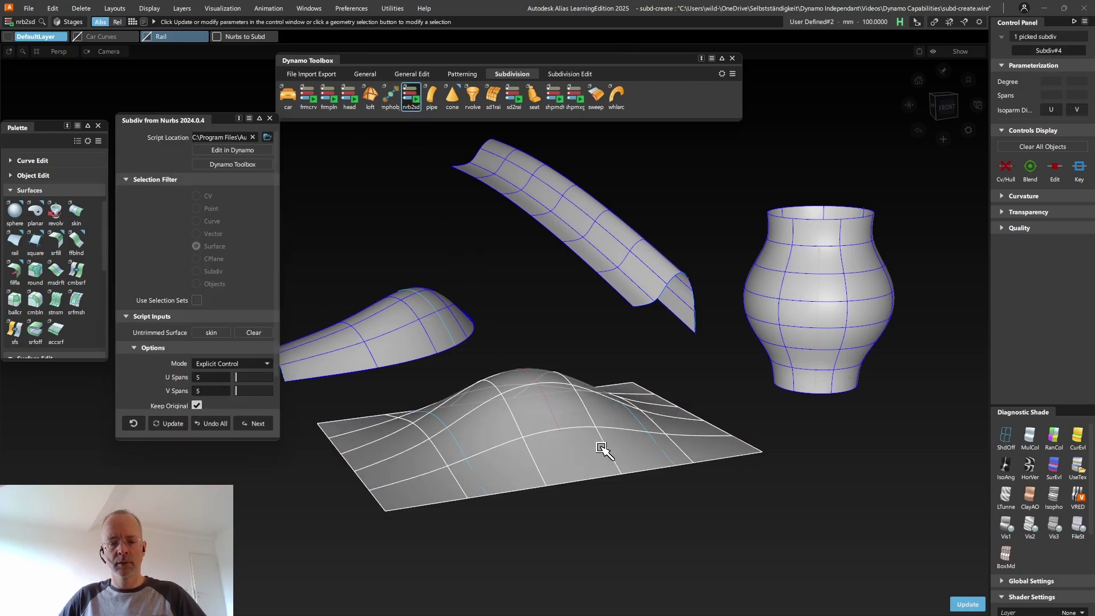
pyautogui.click(1004, 171)
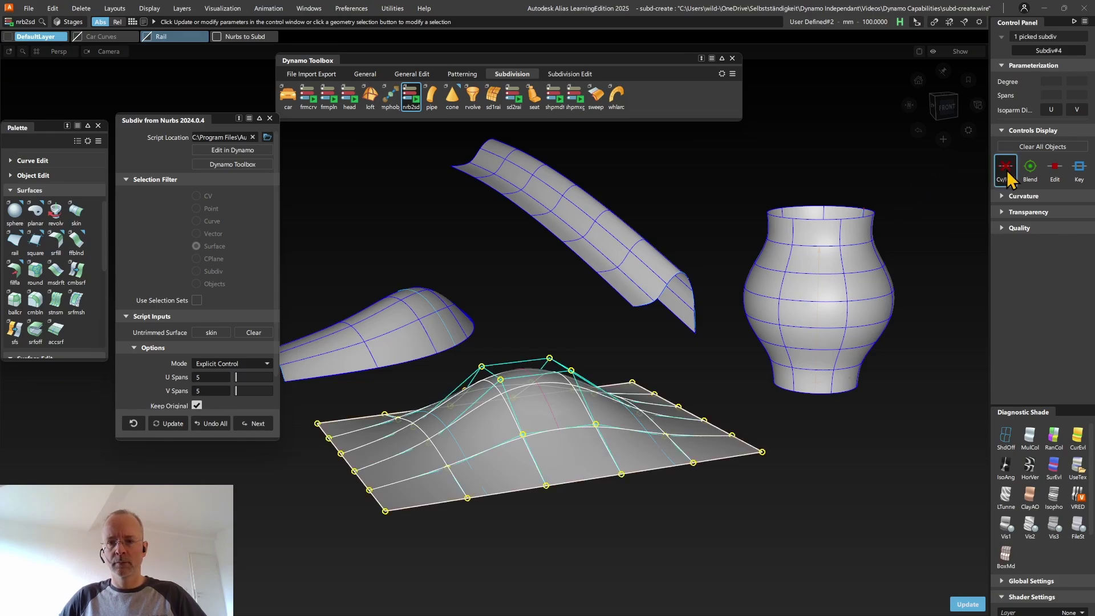
pyautogui.keyDown('alt'); pyautogui.keyDown('shift'); pyautogui.moveTo(611, 447); pyautogui.dragTo(683, 460); pyautogui.keyUp('shift'); pyautogui.keyUp('alt')
pyautogui.moveTo(741, 494)
pyautogui.keyDown('alt'); pyautogui.keyDown('shift'); pyautogui.mouseDown()
pyautogui.moveTo(753, 491)
pyautogui.moveTo(741, 482)
pyautogui.mouseUp(); pyautogui.keyUp('shift'); pyautogui.keyUp('alt')
pyautogui.keyDown('alt'); pyautogui.keyDown('shift'); pyautogui.moveTo(735, 479); pyautogui.dragTo(599, 417, button='middle'); pyautogui.keyUp('shift'); pyautogui.keyUp('alt')
pyautogui.keyDown('alt'); pyautogui.keyDown('shift'); pyautogui.moveTo(600, 418); pyautogui.dragTo(625, 430); pyautogui.keyUp('shift'); pyautogui.keyUp('alt')
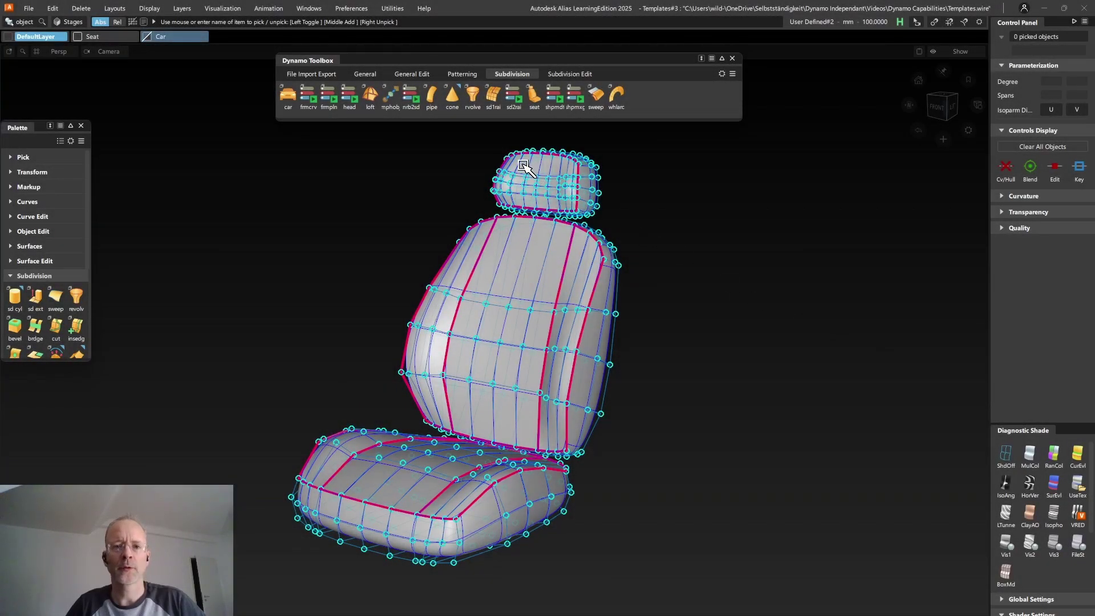
# Turn on the Car layer, hide the Seat layer, apply MulCol grey shading and zoom out
pyautogui.click(147, 36)
pyautogui.click(80, 34)
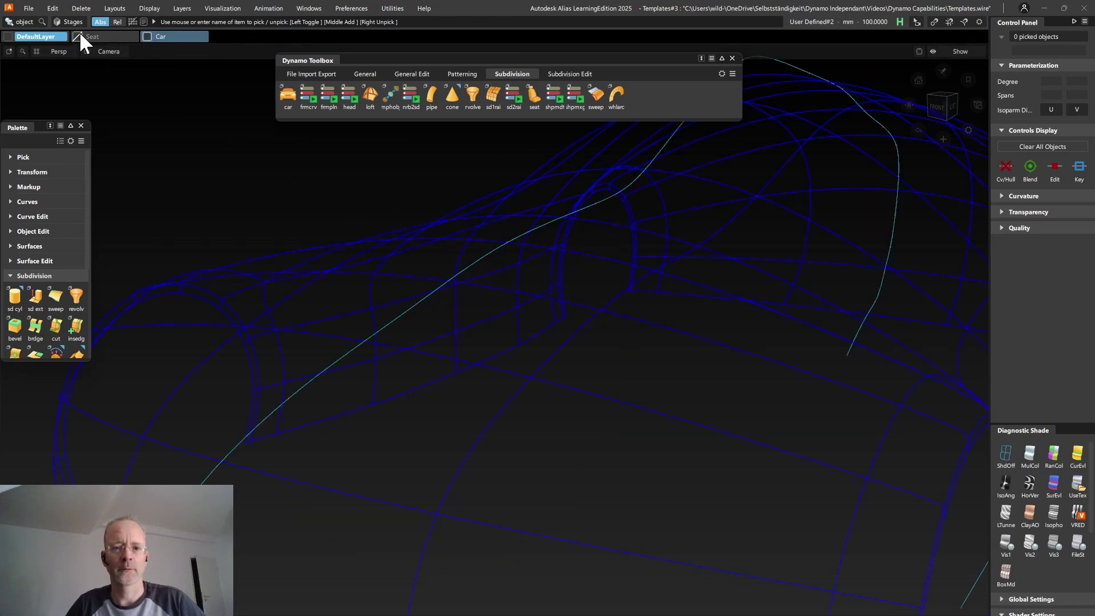
pyautogui.click(1022, 453)
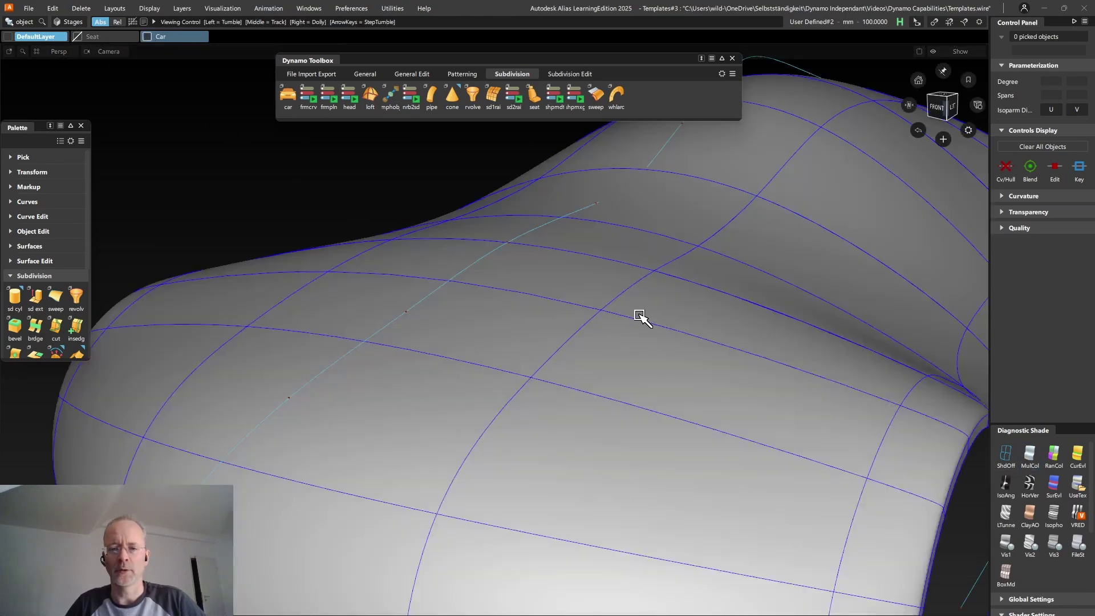
pyautogui.keyDown('alt'); pyautogui.keyDown('shift'); pyautogui.moveTo(743, 292); pyautogui.dragTo(745, 321, button='right'); pyautogui.keyUp('shift'); pyautogui.keyUp('alt')
pyautogui.keyDown('alt'); pyautogui.keyDown('shift'); pyautogui.moveTo(744, 320); pyautogui.dragTo(543, 348, button='middle'); pyautogui.keyUp('shift'); pyautogui.keyUp('alt')
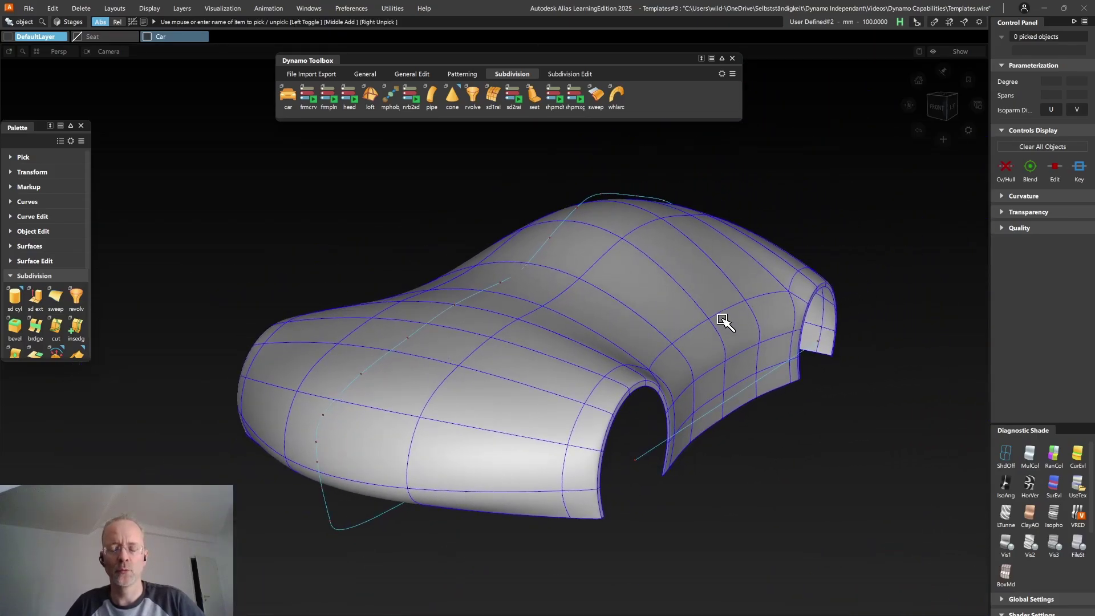
pyautogui.keyDown('ctrl'); pyautogui.keyDown('shift'); pyautogui.moveTo(721, 319); pyautogui.dragTo(687, 318, button='right'); pyautogui.keyUp('shift'); pyautogui.keyUp('ctrl')
# Reopen the car body's script settings and rebuild it with Spans Left to Right set to 5
pyautogui.click(683, 317)
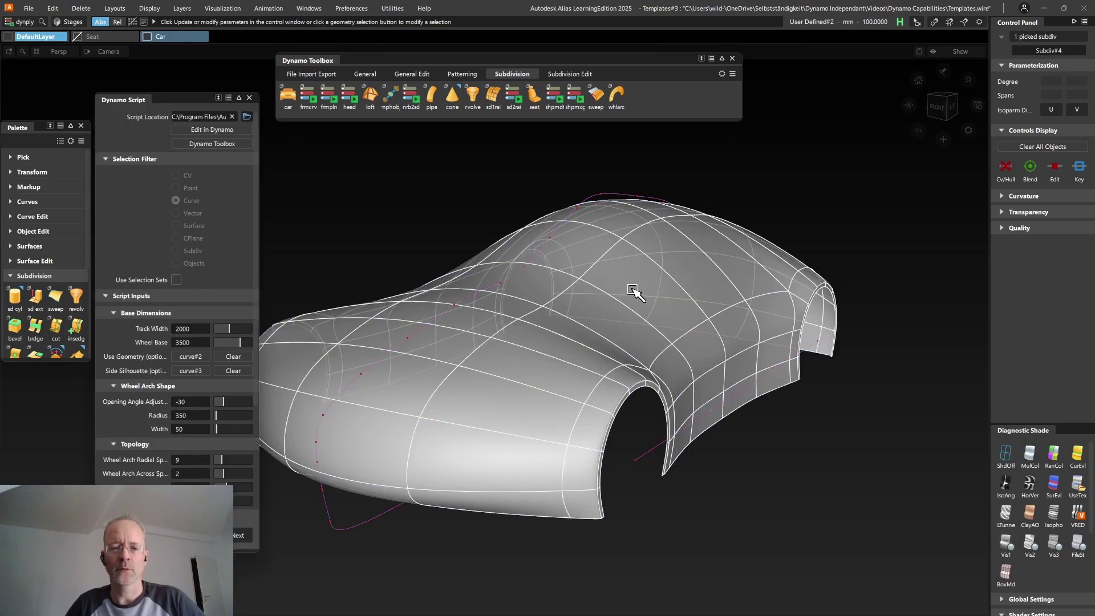
pyautogui.scroll(-3, 190, 423)
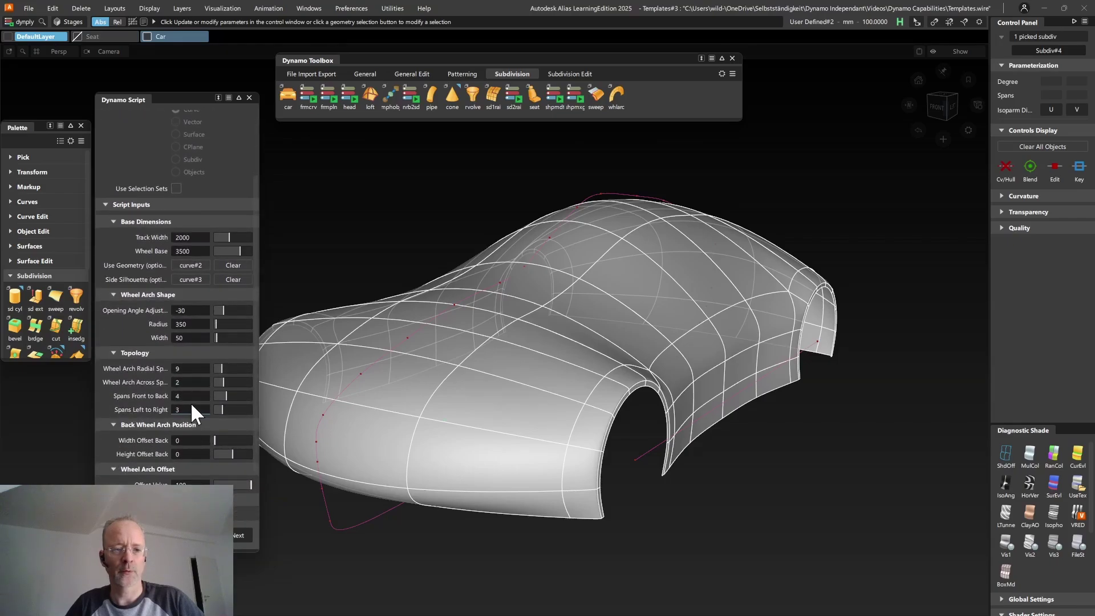
pyautogui.doubleClick(188, 408)
pyautogui.write('5')
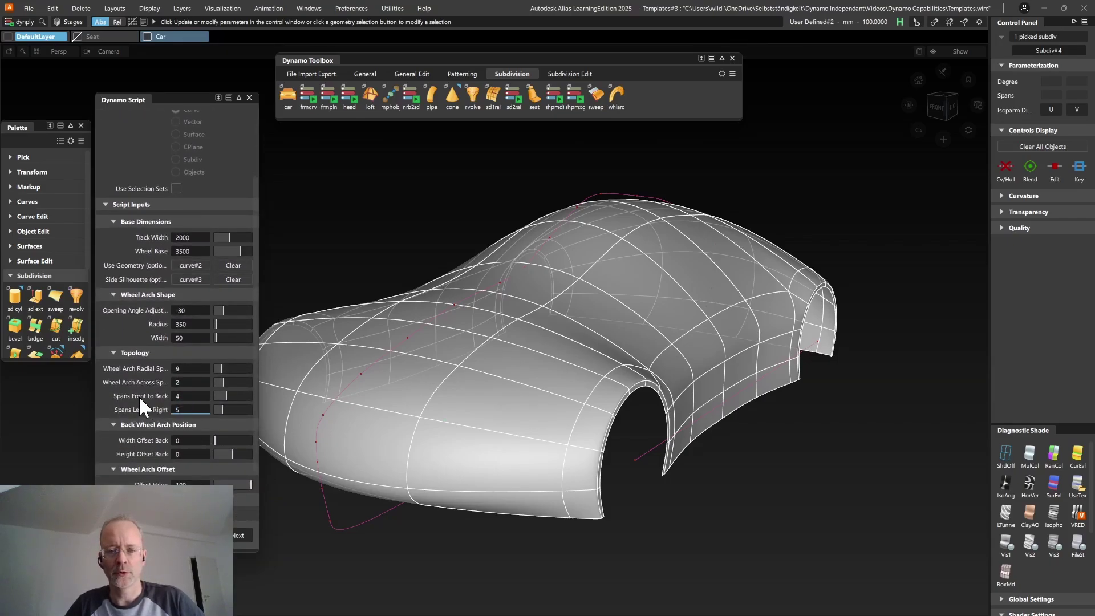
pyautogui.press('Return')
pyautogui.keyDown('ctrl'); pyautogui.keyDown('shift'); pyautogui.moveTo(579, 456); pyautogui.dragTo(701, 464); pyautogui.keyUp('shift'); pyautogui.keyUp('ctrl')
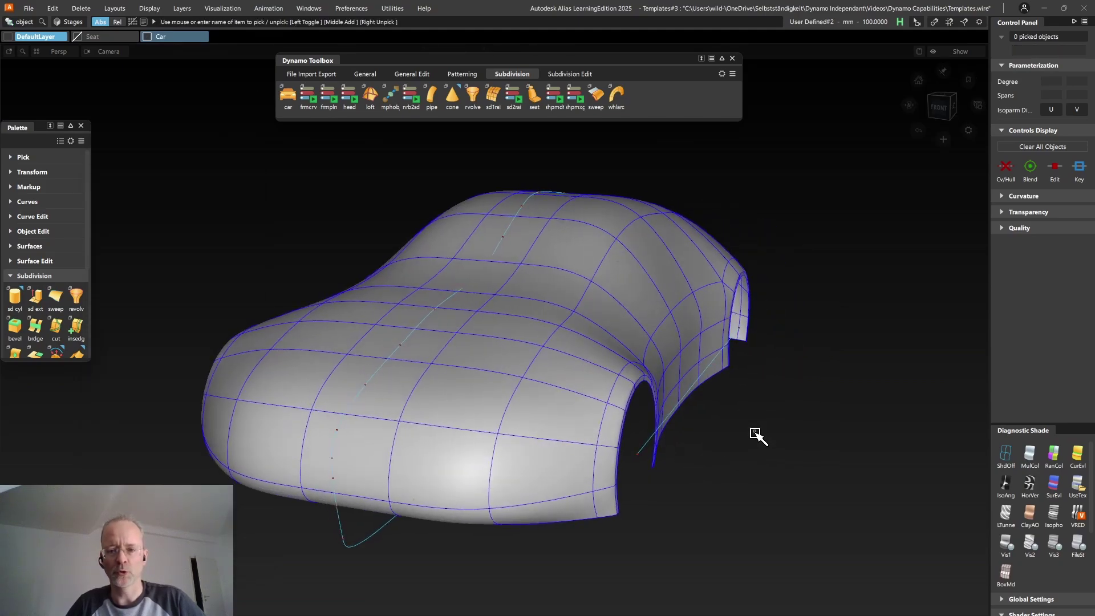
# Move the straight guide curve left so the car body narrows, then inspect it from behind
pyautogui.keyDown('ctrl'); pyautogui.keyDown('shift'); pyautogui.moveTo(755, 433); pyautogui.dragTo(787, 455); pyautogui.keyUp('shift'); pyautogui.keyUp('ctrl')
pyautogui.click(649, 463)
pyautogui.moveTo(784, 452); pyautogui.dragTo(746, 447, button='middle')
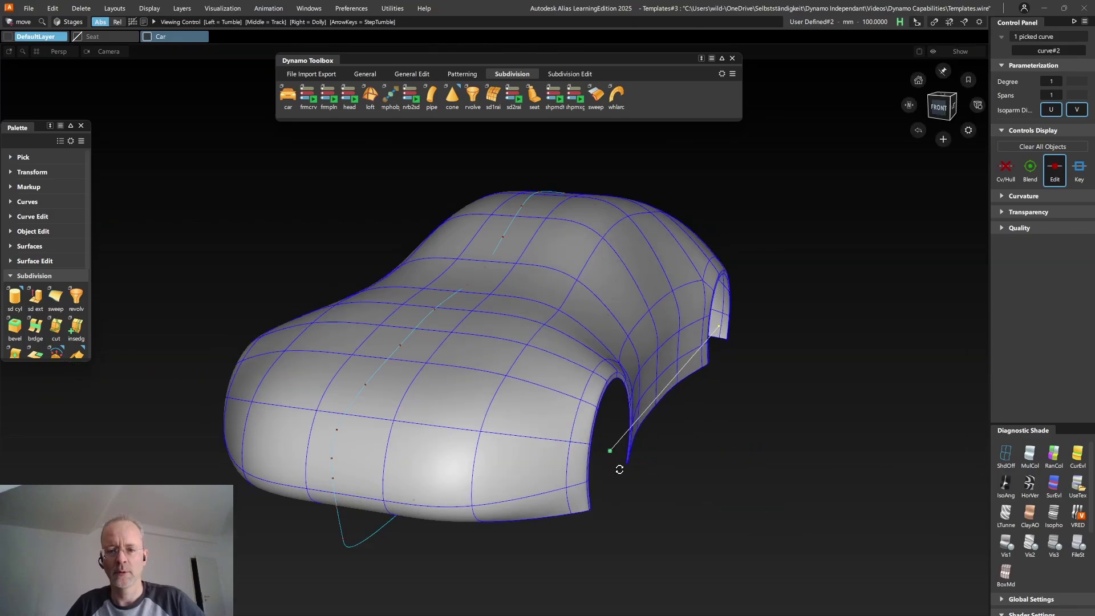
pyautogui.moveTo(630, 464)
pyautogui.keyDown('alt'); pyautogui.keyDown('shift'); pyautogui.mouseDown()
pyautogui.moveTo(792, 437)
pyautogui.moveTo(566, 450)
pyautogui.moveTo(745, 464)
pyautogui.moveTo(706, 450)
pyautogui.moveTo(646, 476)
pyautogui.mouseUp(); pyautogui.keyUp('shift'); pyautogui.keyUp('alt')
pyautogui.keyDown('alt'); pyautogui.keyDown('shift'); pyautogui.moveTo(647, 476); pyautogui.dragTo(695, 466, button='right'); pyautogui.keyUp('shift'); pyautogui.keyUp('alt')
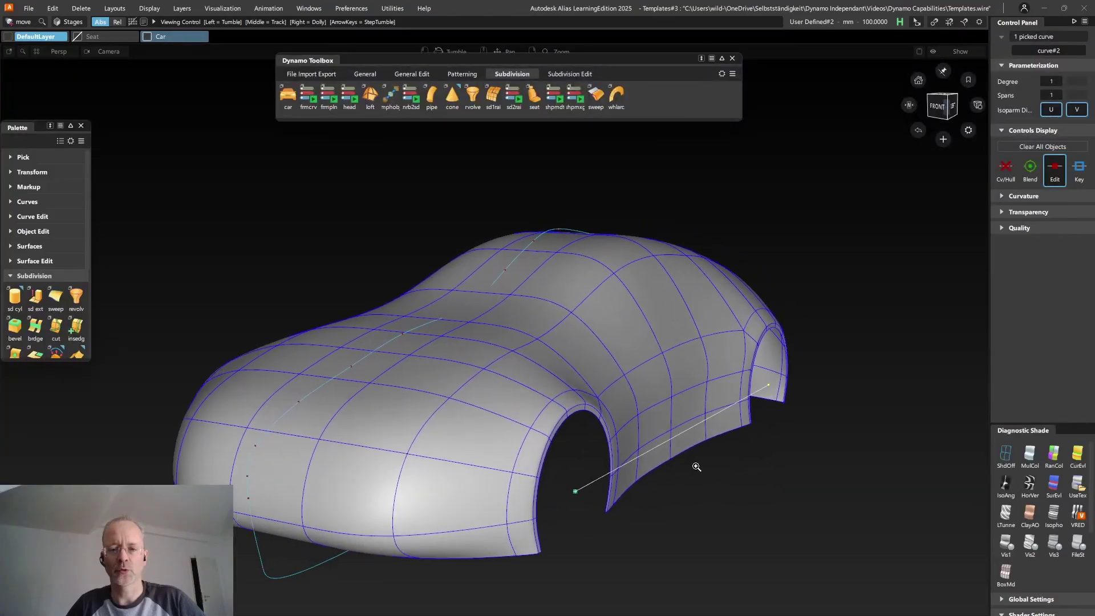
pyautogui.keyDown('alt'); pyautogui.keyDown('shift'); pyautogui.moveTo(695, 466); pyautogui.dragTo(699, 454, button='middle'); pyautogui.keyUp('shift'); pyautogui.keyUp('alt')
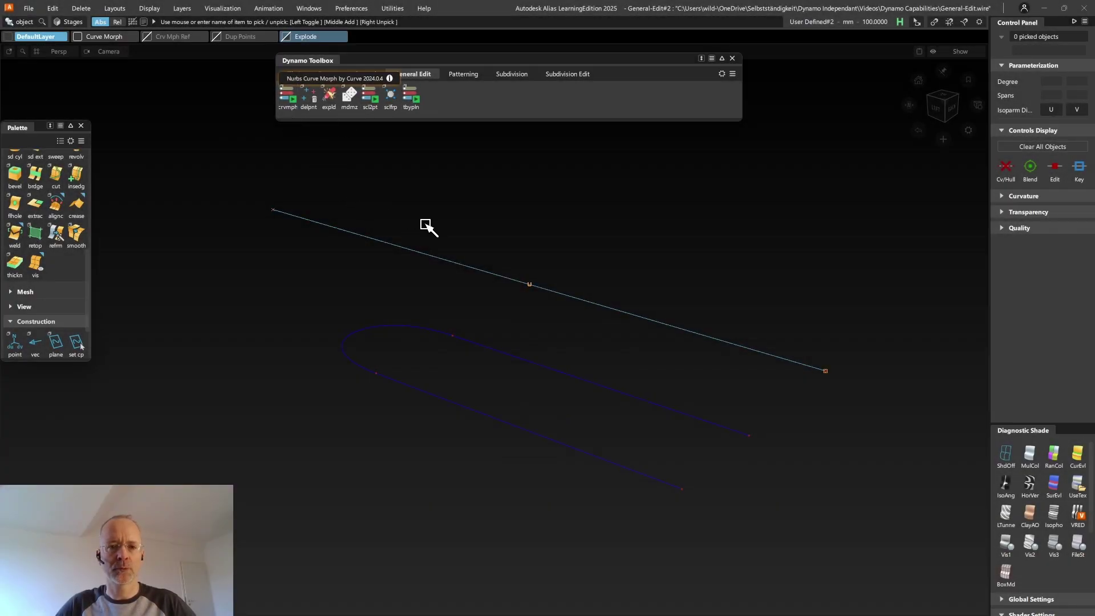
# Move the straight curve's end CV about 30.088 units in Y to reshape the morphed curves
pyautogui.keyDown('ctrl'); pyautogui.keyDown('shift'); pyautogui.moveTo(437, 207); pyautogui.dragTo(492, 206); pyautogui.keyUp('shift'); pyautogui.keyUp('ctrl')
pyautogui.moveTo(250, 193); pyautogui.dragTo(296, 228)
pyautogui.keyDown('ctrl'); pyautogui.keyDown('shift'); pyautogui.moveTo(230, 283); pyautogui.dragTo(231, 256, button='middle'); pyautogui.keyUp('shift'); pyautogui.keyUp('ctrl')
pyautogui.moveTo(223, 313); pyautogui.dragTo(191, 345, button='middle')
pyautogui.keyDown('alt'); pyautogui.keyDown('shift'); pyautogui.moveTo(191, 345); pyautogui.dragTo(211, 384); pyautogui.keyUp('shift'); pyautogui.keyUp('alt')
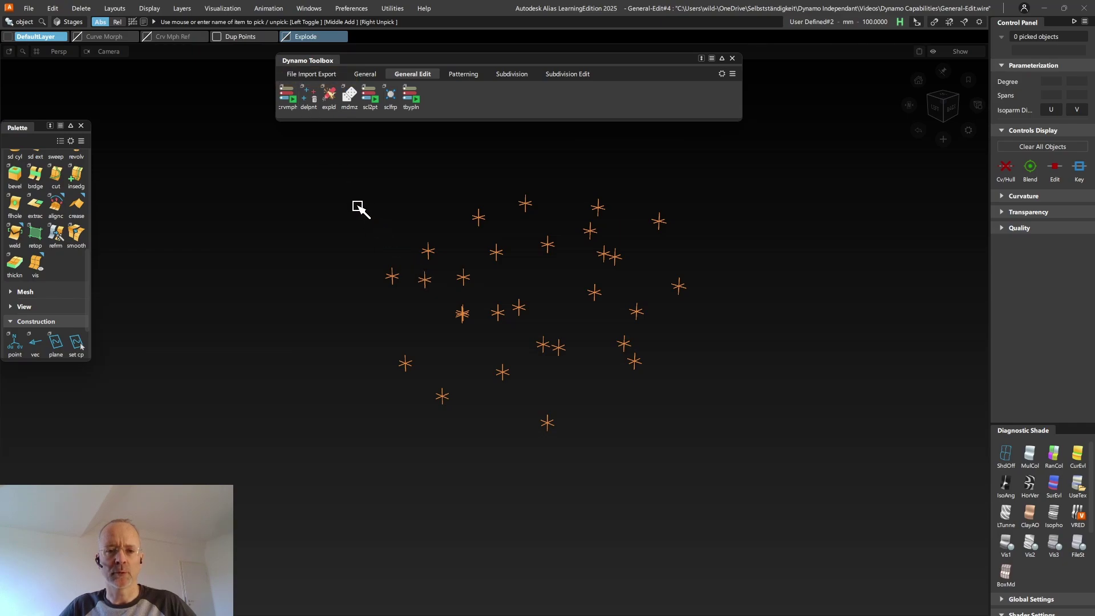
# Inspect the overlapping construction points at several spots, including a stack of four
pyautogui.keyDown('ctrl'); pyautogui.keyDown('shift'); pyautogui.moveTo(355, 204); pyautogui.dragTo(357, 277); pyautogui.keyUp('shift'); pyautogui.keyUp('ctrl')
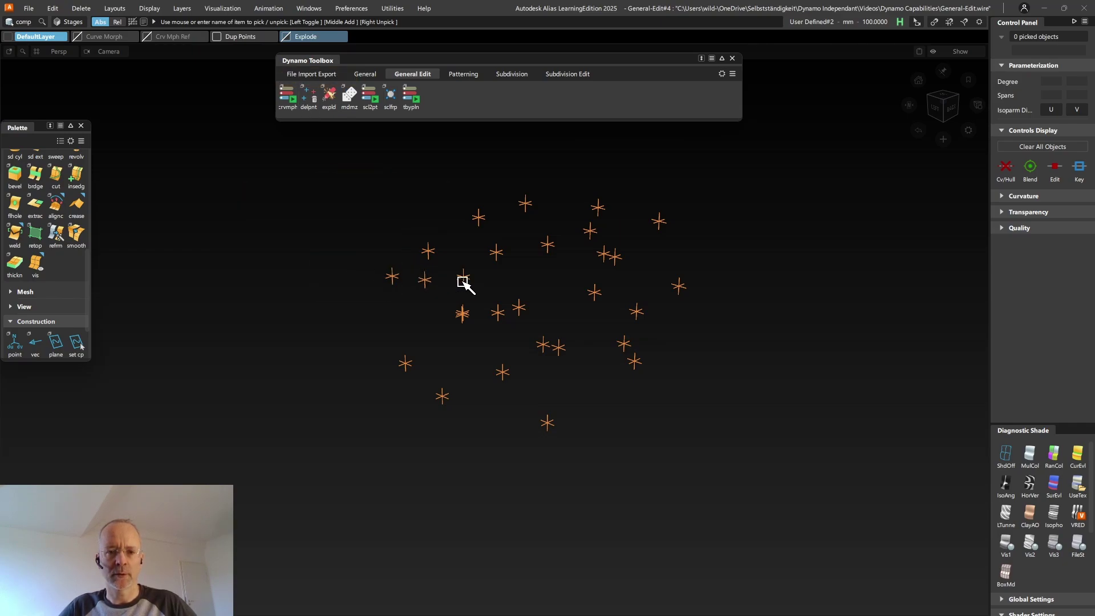
pyautogui.click(463, 281)
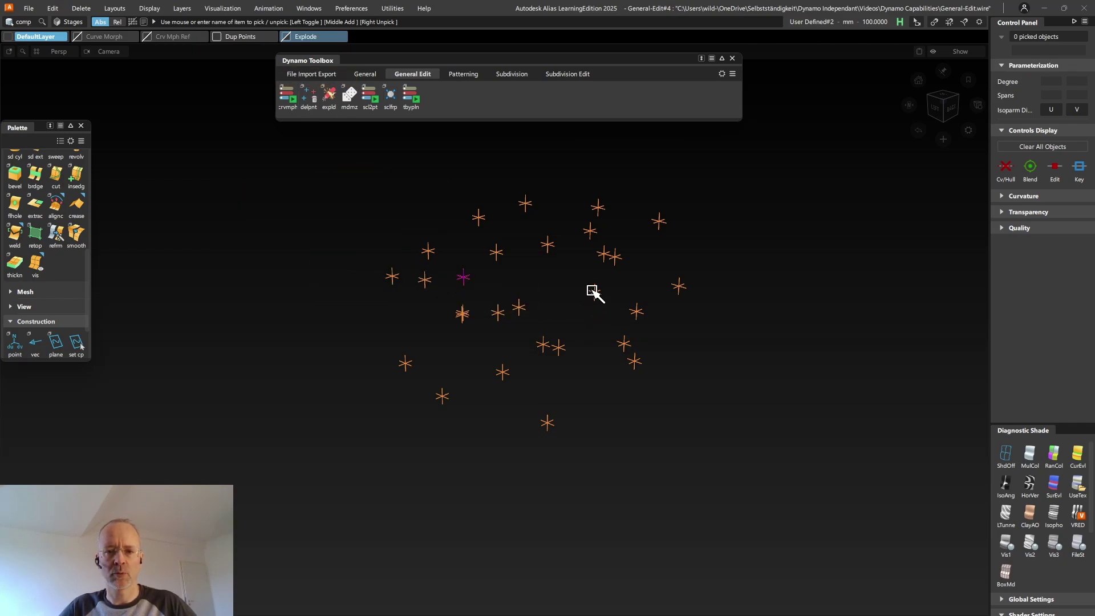
pyautogui.click(594, 290)
pyautogui.click(604, 253)
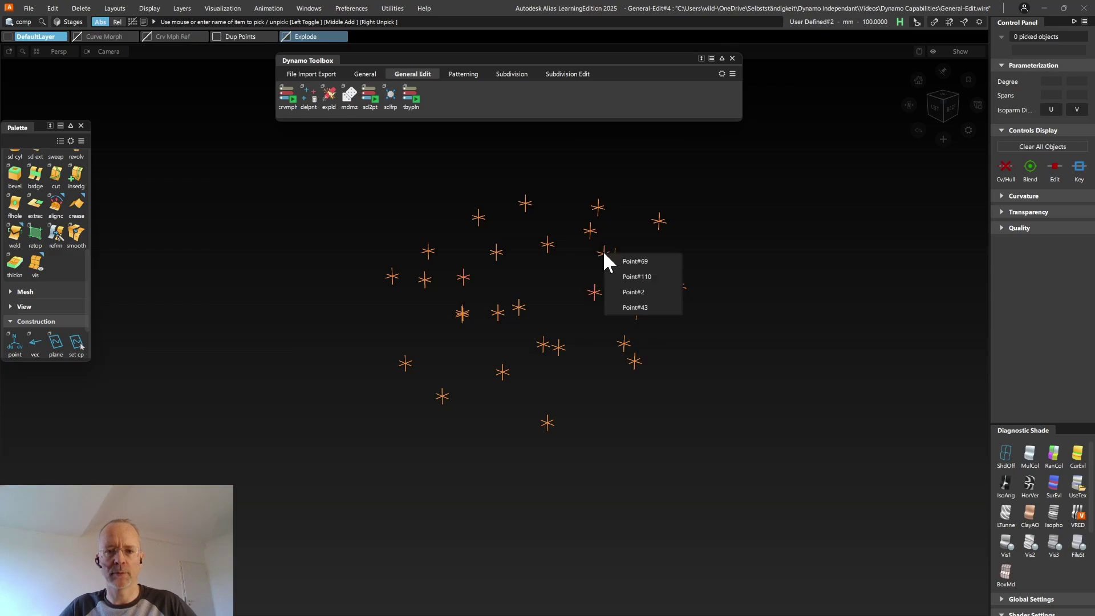
pyautogui.click(564, 277)
pyautogui.keyDown('ctrl'); pyautogui.keyDown('shift'); pyautogui.moveTo(551, 209); pyautogui.dragTo(559, 309); pyautogui.keyUp('shift'); pyautogui.keyUp('ctrl')
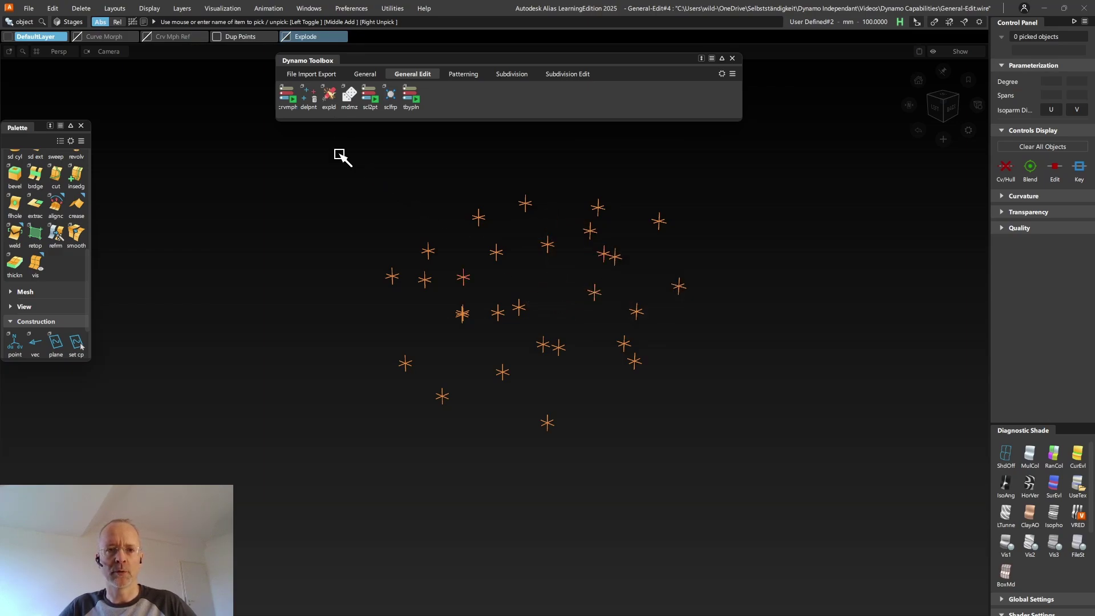
# Run Delete Duplicate Points on all 134 points and accept
pyautogui.click(309, 97)
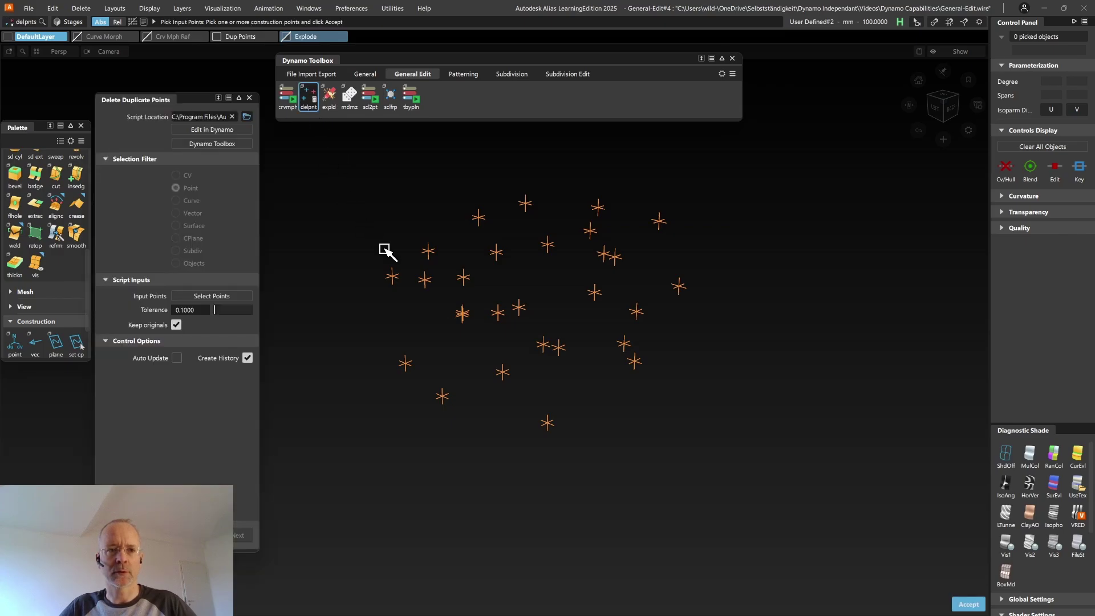
pyautogui.moveTo(329, 166); pyautogui.dragTo(764, 465)
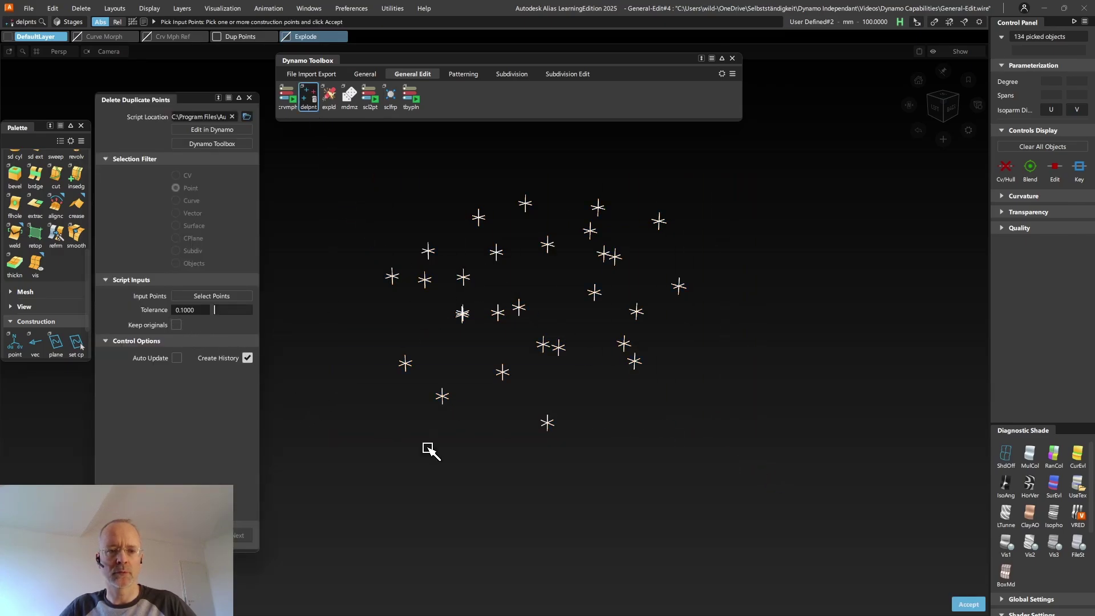
pyautogui.click(968, 603)
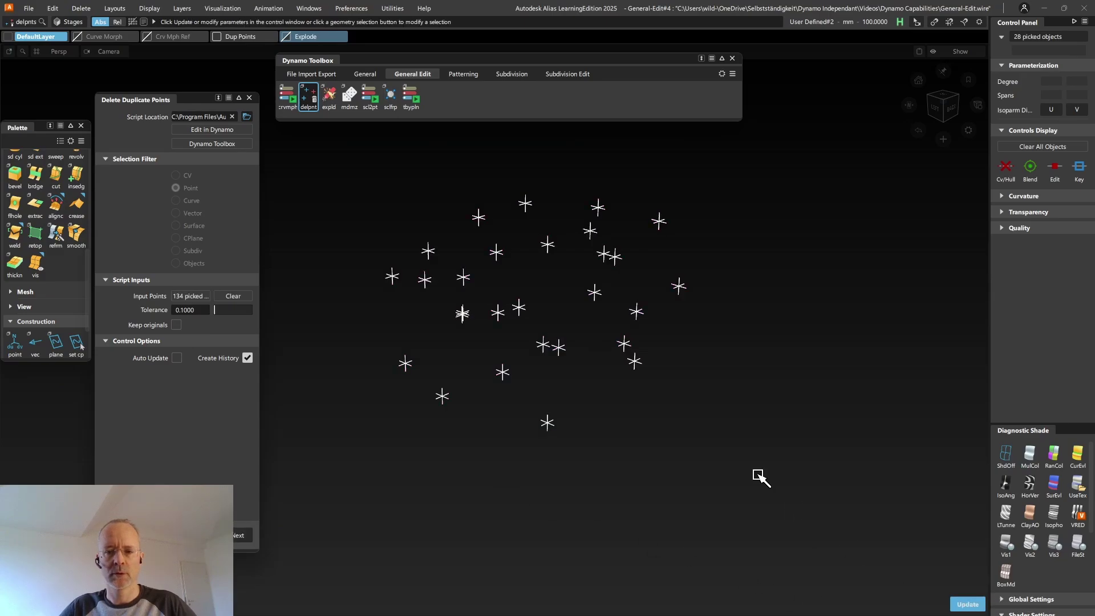
pyautogui.keyDown('ctrl'); pyautogui.keyDown('shift'); pyautogui.moveTo(716, 471); pyautogui.dragTo(731, 322); pyautogui.keyUp('shift'); pyautogui.keyUp('ctrl')
pyautogui.keyDown('ctrl'); pyautogui.keyDown('shift'); pyautogui.moveTo(731, 323); pyautogui.dragTo(731, 427); pyautogui.keyUp('shift'); pyautogui.keyUp('ctrl')
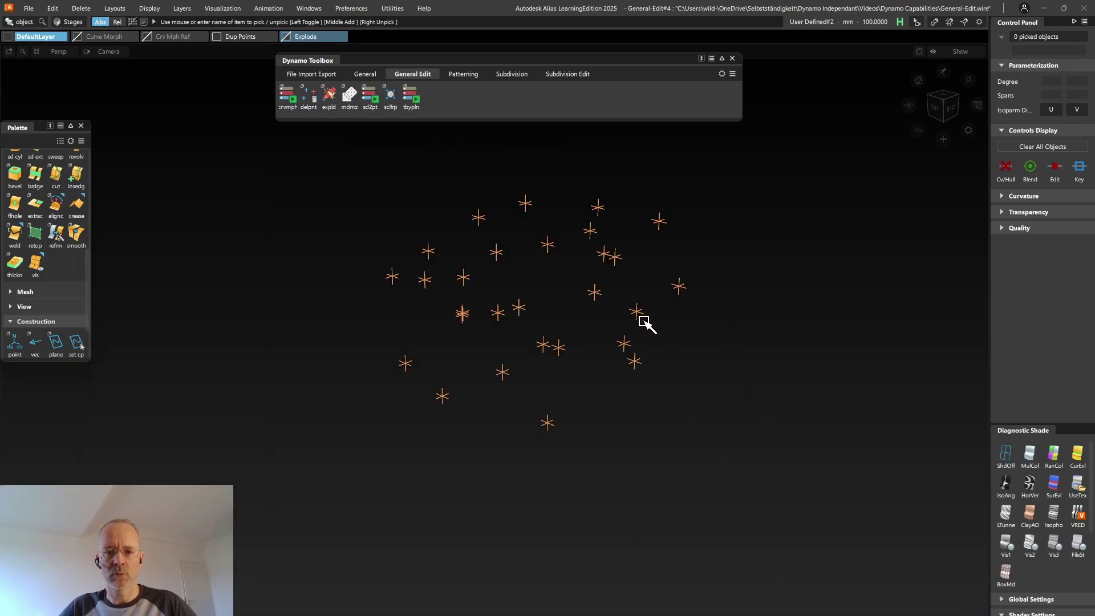
# Pick several of the remaining points to confirm the duplicates are gone
pyautogui.keyDown('ctrl'); pyautogui.keyDown('shift'); pyautogui.moveTo(721, 350); pyautogui.dragTo(725, 420); pyautogui.keyUp('shift'); pyautogui.keyUp('ctrl')
pyautogui.click(638, 319)
pyautogui.click(594, 293)
pyautogui.click(616, 258)
pyautogui.click(546, 245)
pyautogui.click(525, 204)
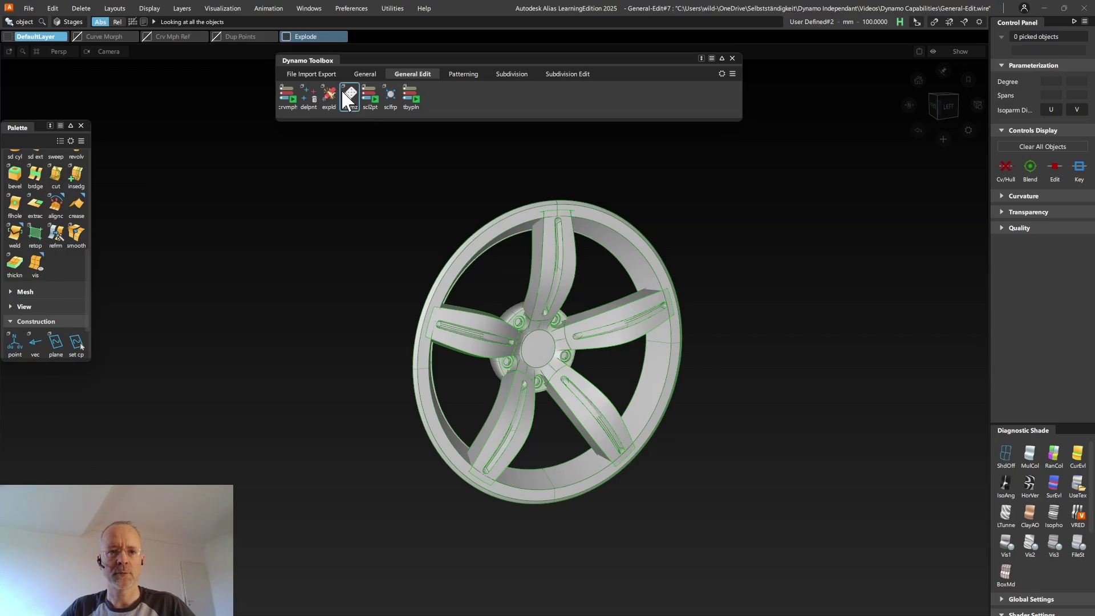
# Randomize the wheel rim's surfaces into scattered pieces, then orbit around them
pyautogui.click(344, 94)
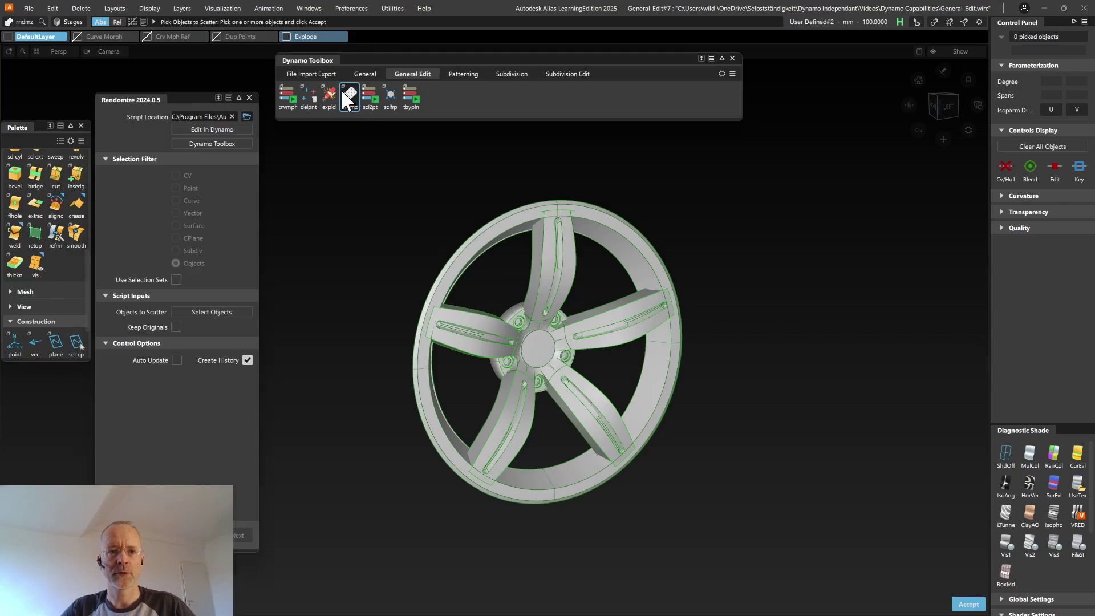
pyautogui.click(473, 245)
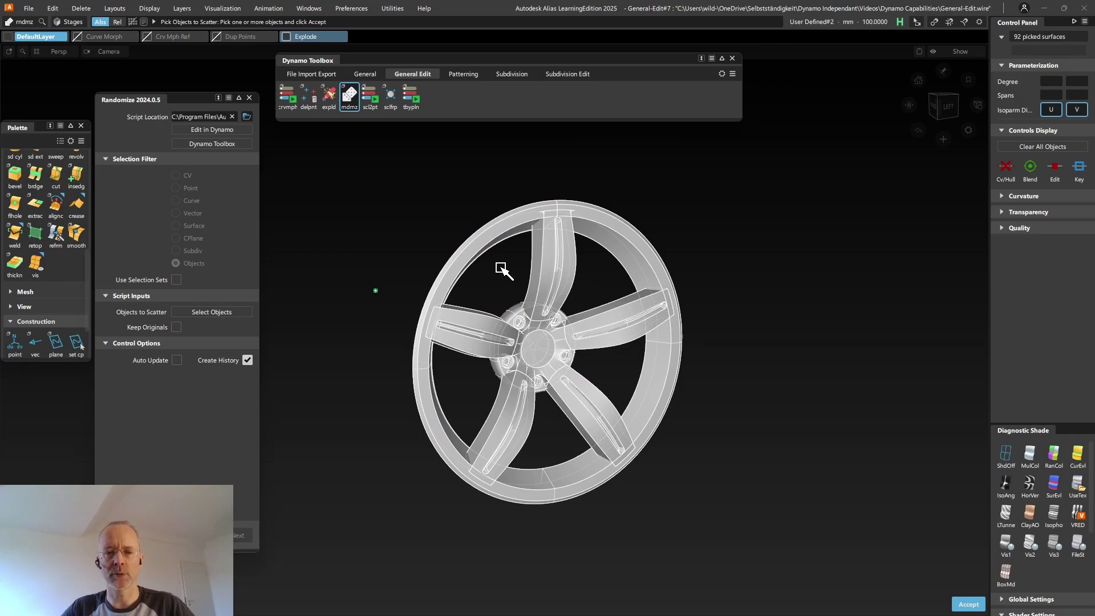
pyautogui.press('Return')
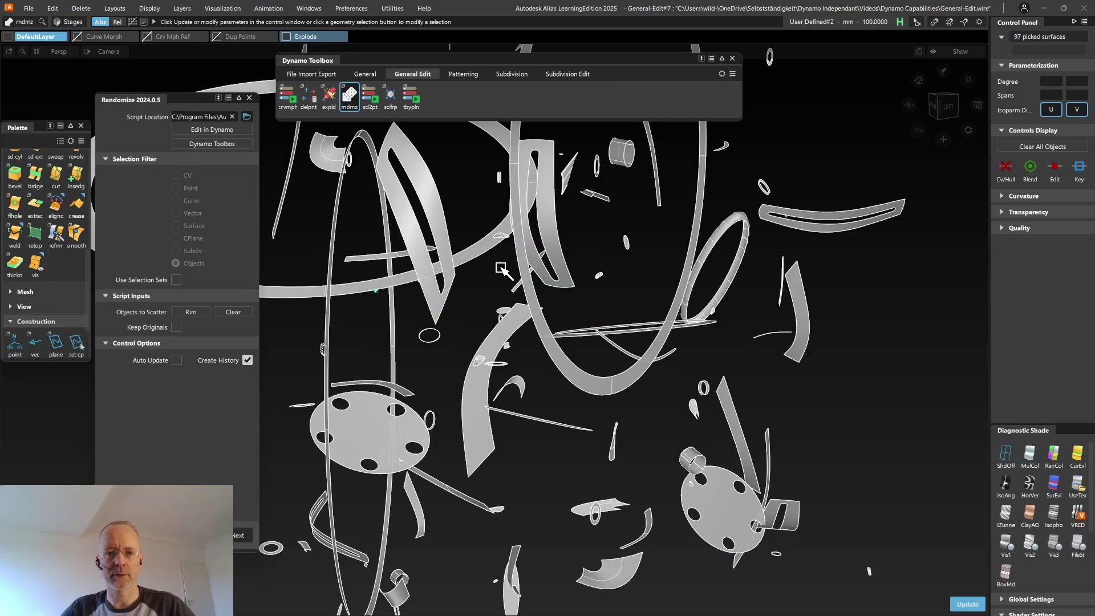
pyautogui.scroll(-3, 500, 267)
pyautogui.scroll(2, 500, 268)
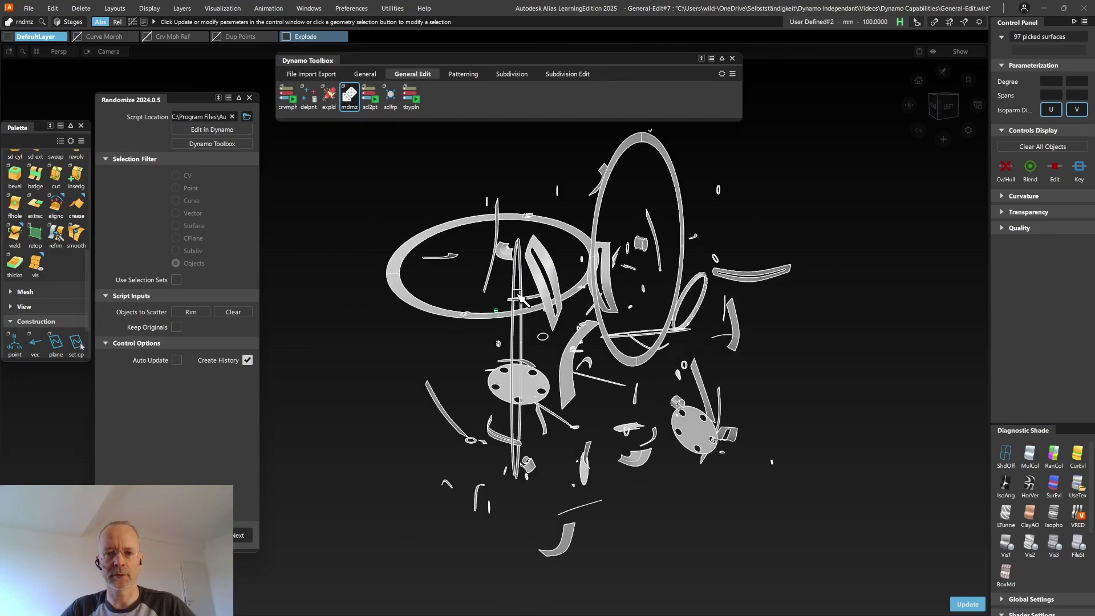
pyautogui.keyDown('ctrl'); pyautogui.keyDown('shift'); pyautogui.moveTo(537, 341); pyautogui.dragTo(535, 263); pyautogui.keyUp('shift'); pyautogui.keyUp('ctrl')
pyautogui.click(532, 275)
pyautogui.keyDown('alt'); pyautogui.keyDown('shift'); pyautogui.moveTo(608, 315); pyautogui.dragTo(565, 328); pyautogui.keyUp('shift'); pyautogui.keyUp('alt')
pyautogui.keyDown('alt'); pyautogui.keyDown('shift'); pyautogui.moveTo(565, 329); pyautogui.dragTo(564, 329, button='middle'); pyautogui.keyUp('shift'); pyautogui.keyUp('alt')
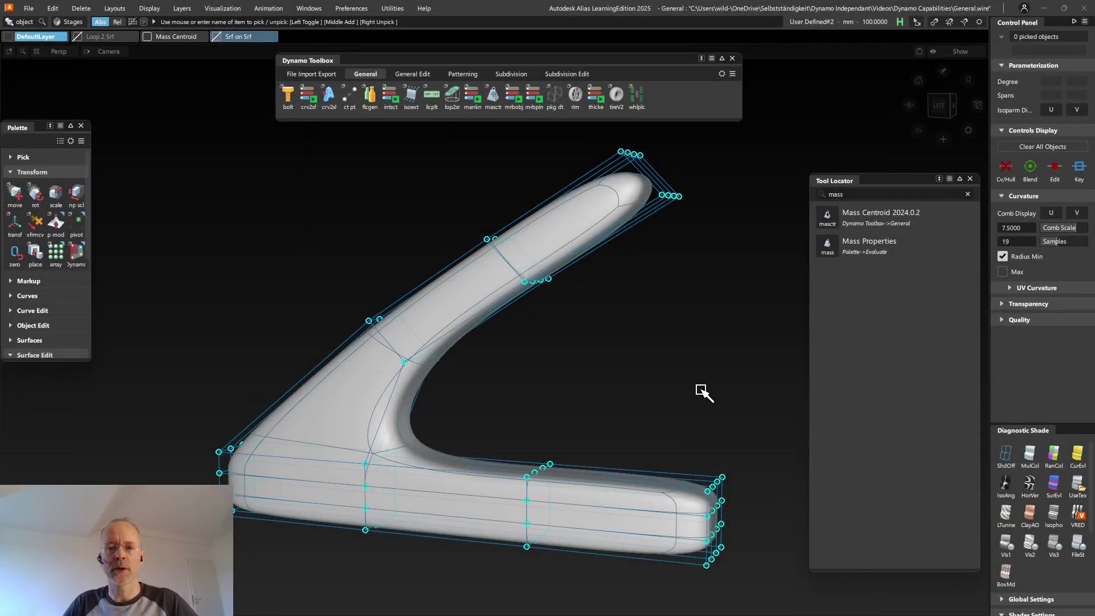
# Try the mass properties tool on the boomerang subdiv, then cancel it
pyautogui.click(596, 233)
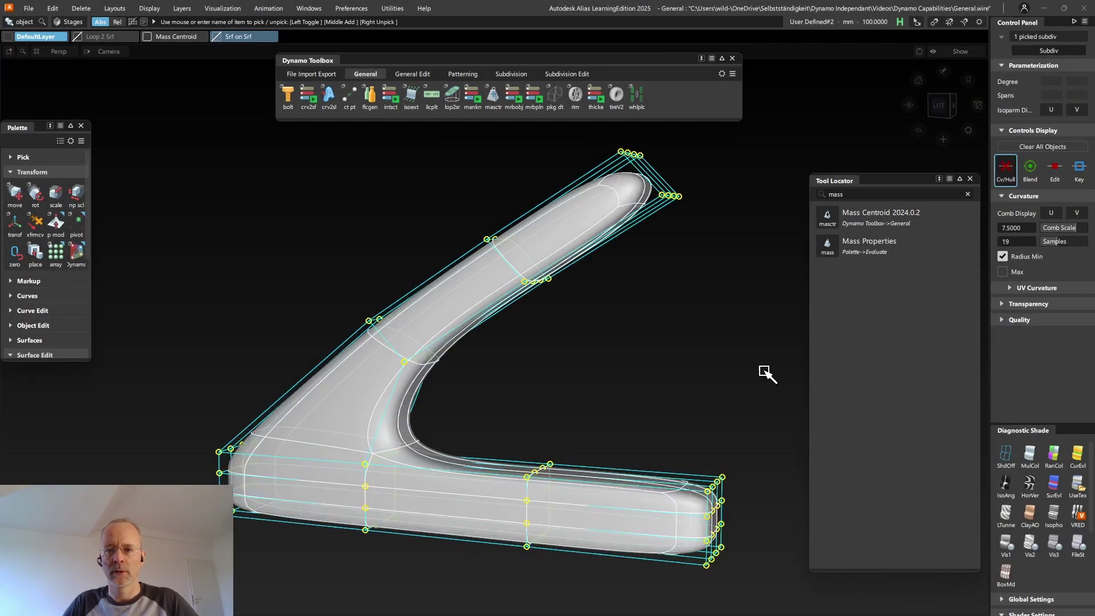
pyautogui.doubleClick(827, 246)
pyautogui.click(531, 426)
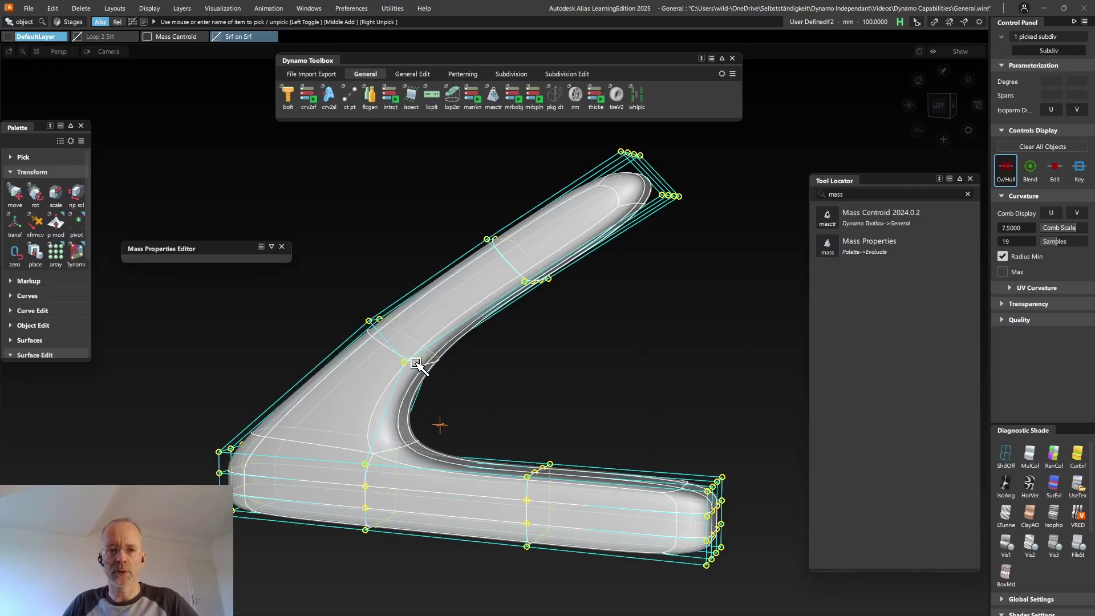
pyautogui.click(282, 246)
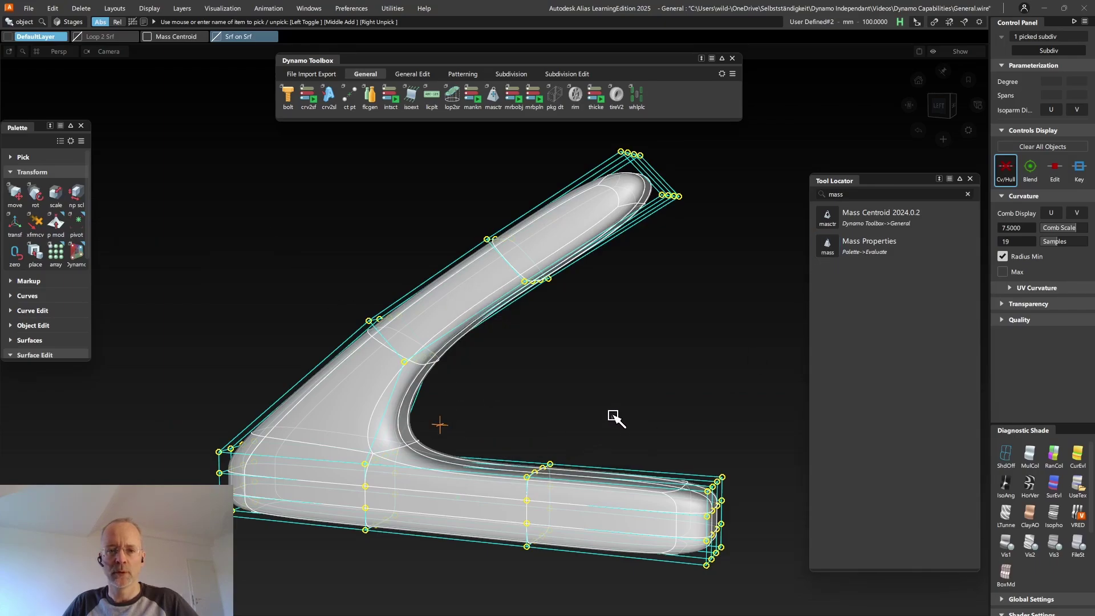
# Test-bend the upper arm by moving its 16 control points down, then undo
pyautogui.moveTo(613, 411)
pyautogui.keyDown('ctrl'); pyautogui.keyDown('shift'); pyautogui.mouseDown()
pyautogui.moveTo(611, 345)
pyautogui.moveTo(661, 359)
pyautogui.mouseUp(); pyautogui.keyUp('shift'); pyautogui.keyUp('ctrl')
pyautogui.moveTo(691, 302)
pyautogui.mouseDown()
pyautogui.moveTo(461, 141)
pyautogui.moveTo(690, 314)
pyautogui.mouseUp()
pyautogui.moveTo(690, 314); pyautogui.dragTo(692, 361)
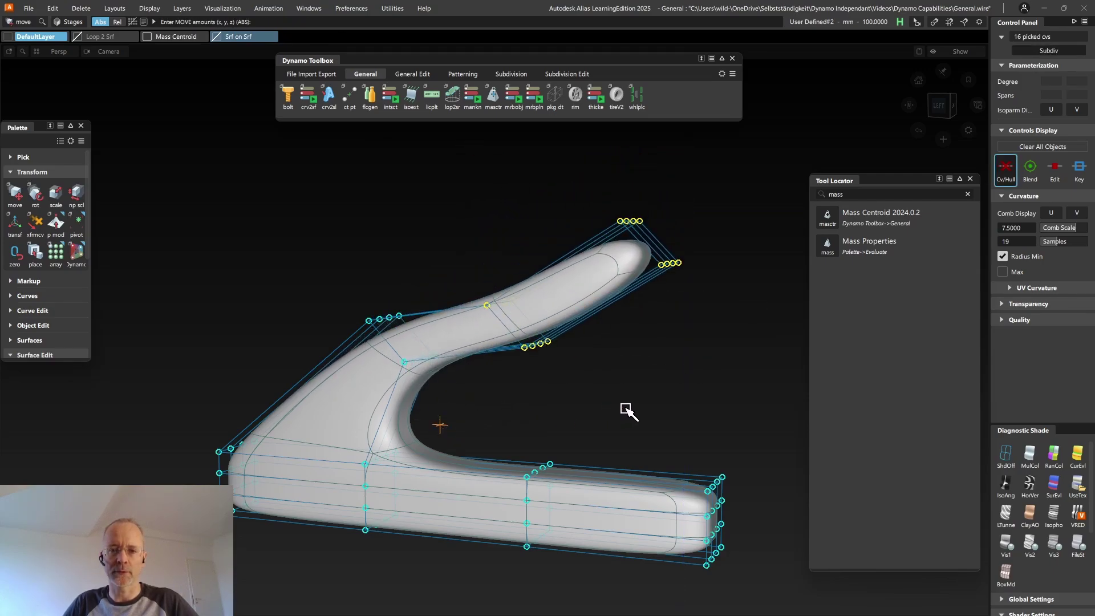
pyautogui.hotkey('ctrl', 'z')
# Replace the old centroid marker with a new Mass Centroid of the boomerang subdiv
pyautogui.keyDown('ctrl'); pyautogui.keyDown('shift'); pyautogui.moveTo(647, 308); pyautogui.dragTo(657, 370); pyautogui.keyUp('shift'); pyautogui.keyUp('ctrl')
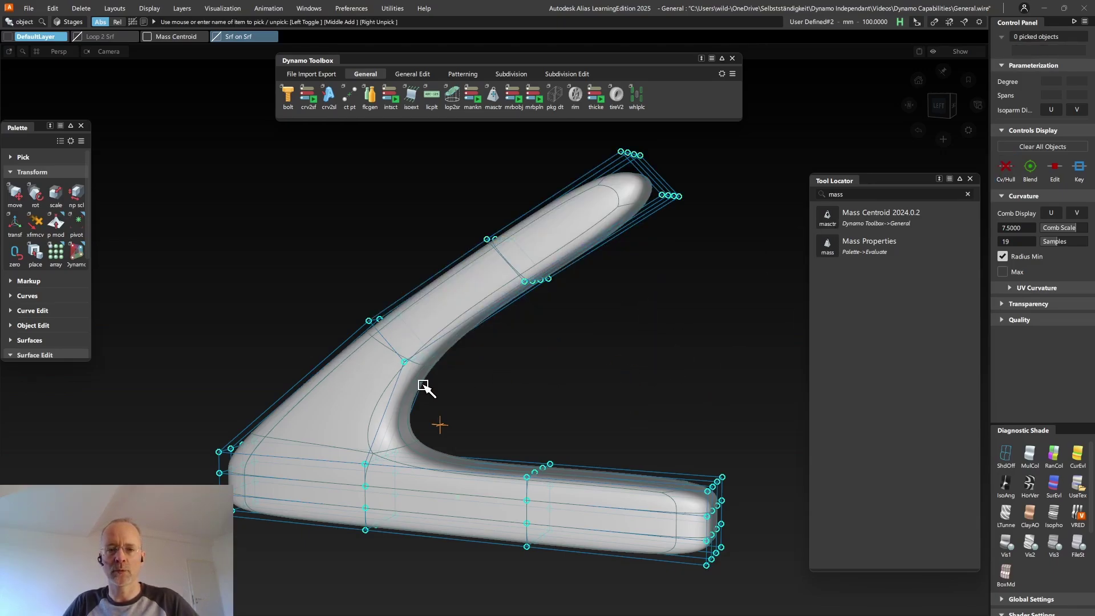
pyautogui.click(444, 423)
pyautogui.press('Delete')
pyautogui.press('Return')
pyautogui.click(821, 219)
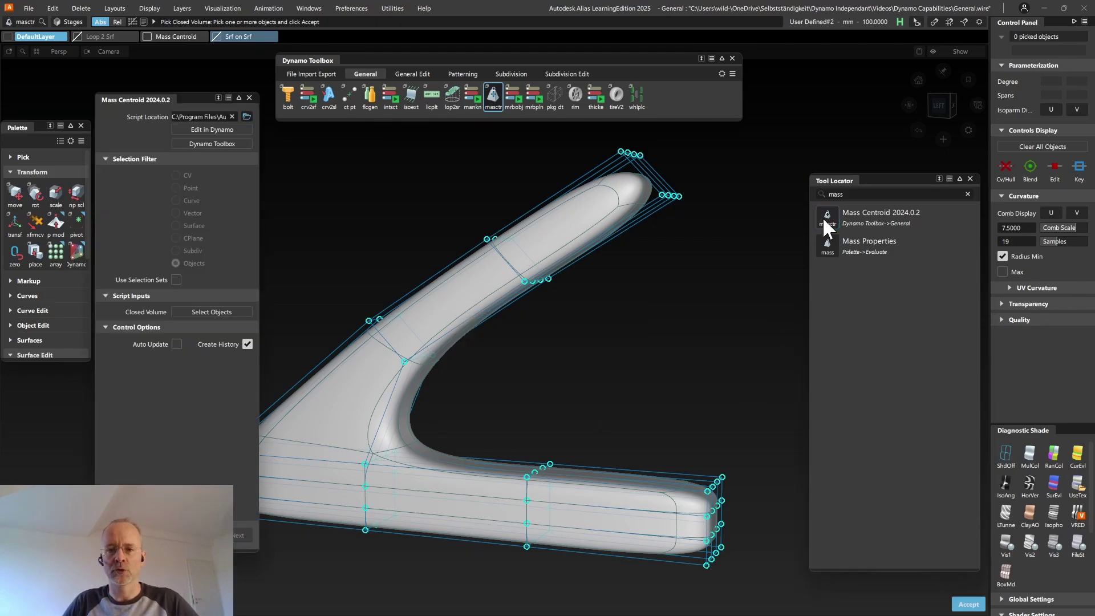
pyautogui.click(547, 245)
pyautogui.press('Return')
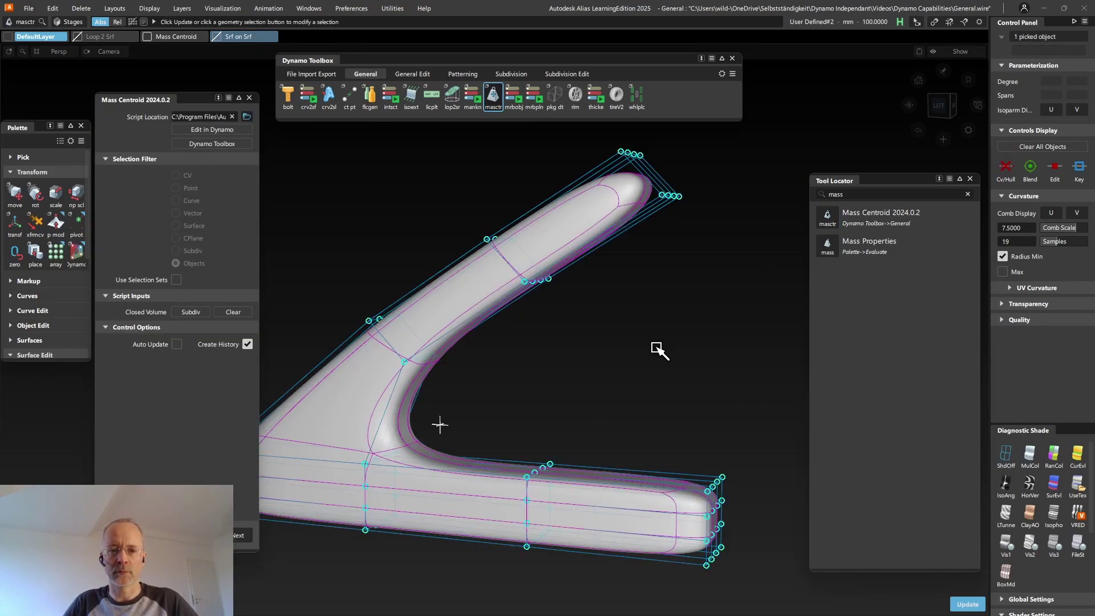
pyautogui.keyDown('ctrl'); pyautogui.keyDown('shift'); pyautogui.moveTo(623, 386); pyautogui.dragTo(626, 316); pyautogui.keyUp('shift'); pyautogui.keyUp('ctrl')
# Raise the upper arm's control points along Z to reshape the boomerang
pyautogui.keyDown('ctrl'); pyautogui.keyDown('shift'); pyautogui.moveTo(621, 367); pyautogui.dragTo(645, 367); pyautogui.keyUp('shift'); pyautogui.keyUp('ctrl')
pyautogui.moveTo(667, 317); pyautogui.dragTo(466, 128)
pyautogui.keyDown('ctrl'); pyautogui.keyDown('shift'); pyautogui.moveTo(623, 310); pyautogui.dragTo(627, 287); pyautogui.keyUp('shift'); pyautogui.keyUp('ctrl')
pyautogui.moveTo(627, 287)
pyautogui.mouseDown(button='right')
pyautogui.moveTo(642, 299)
pyautogui.moveTo(643, 258)
pyautogui.moveTo(645, 277)
pyautogui.mouseUp(button='right')
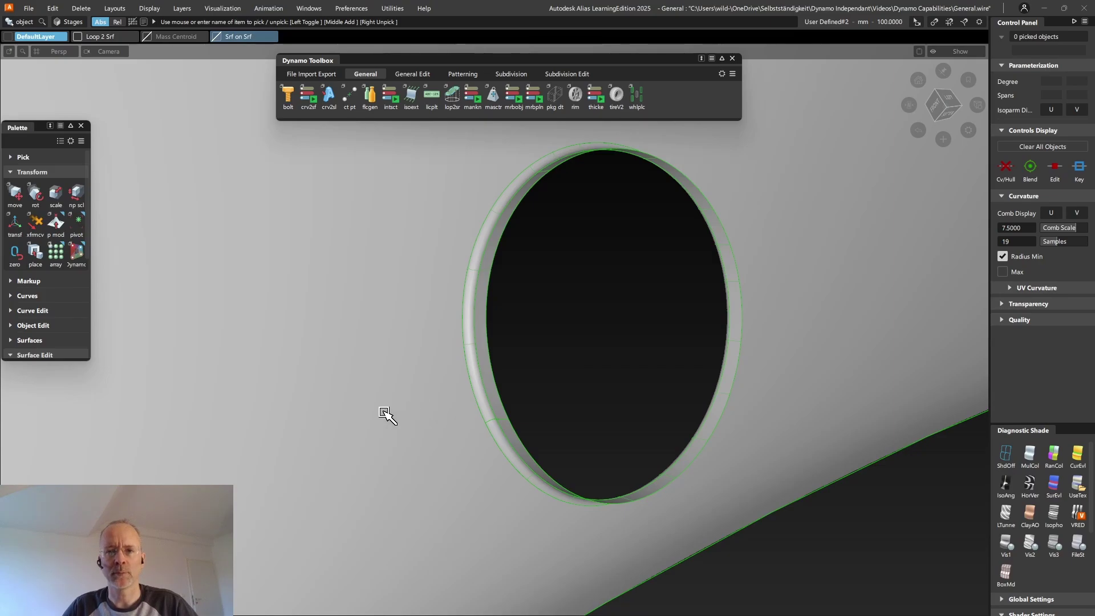
# Fill the oval opening with a lop2sr surface built from its closed curve loop
pyautogui.keyDown('alt'); pyautogui.keyDown('shift'); pyautogui.moveTo(384, 412); pyautogui.dragTo(320, 421); pyautogui.keyUp('shift'); pyautogui.keyUp('alt')
pyautogui.click(450, 103)
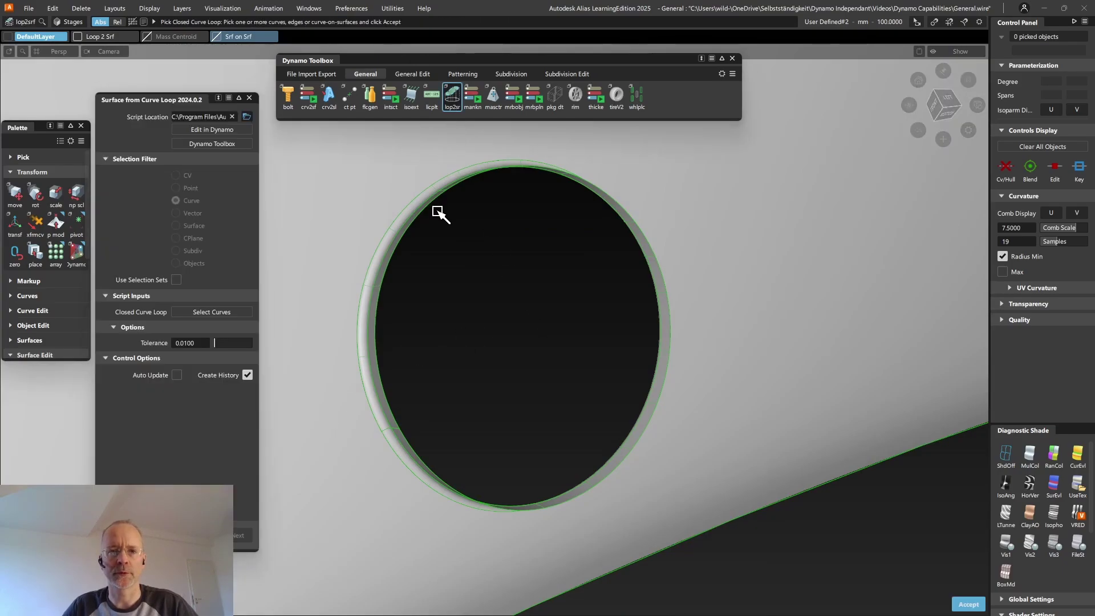
pyautogui.click(426, 212)
pyautogui.click(968, 604)
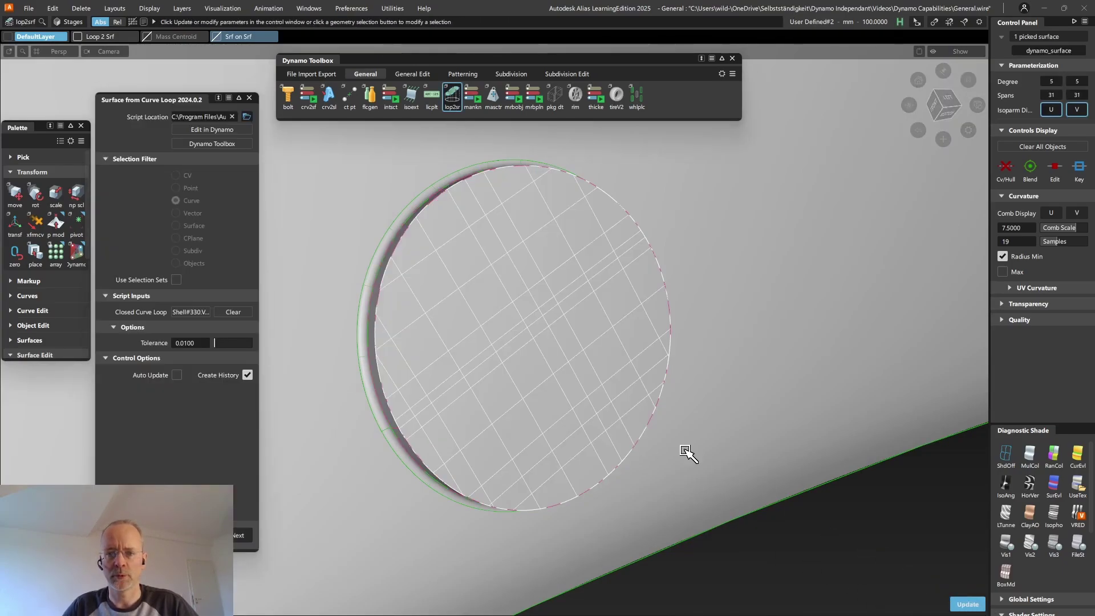
pyautogui.keyDown('alt'); pyautogui.keyDown('shift'); pyautogui.moveTo(500, 332); pyautogui.dragTo(739, 363); pyautogui.keyUp('shift'); pyautogui.keyUp('alt')
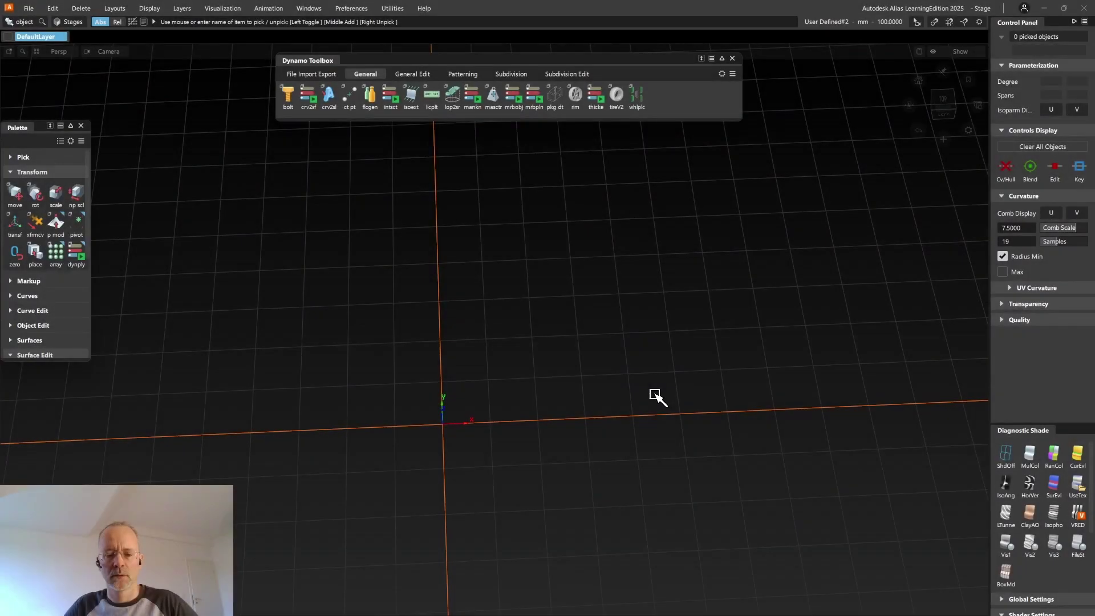
# Place 'GG' outline text near the origin using the Text tool
pyautogui.hotkey('ctrl', 'f')
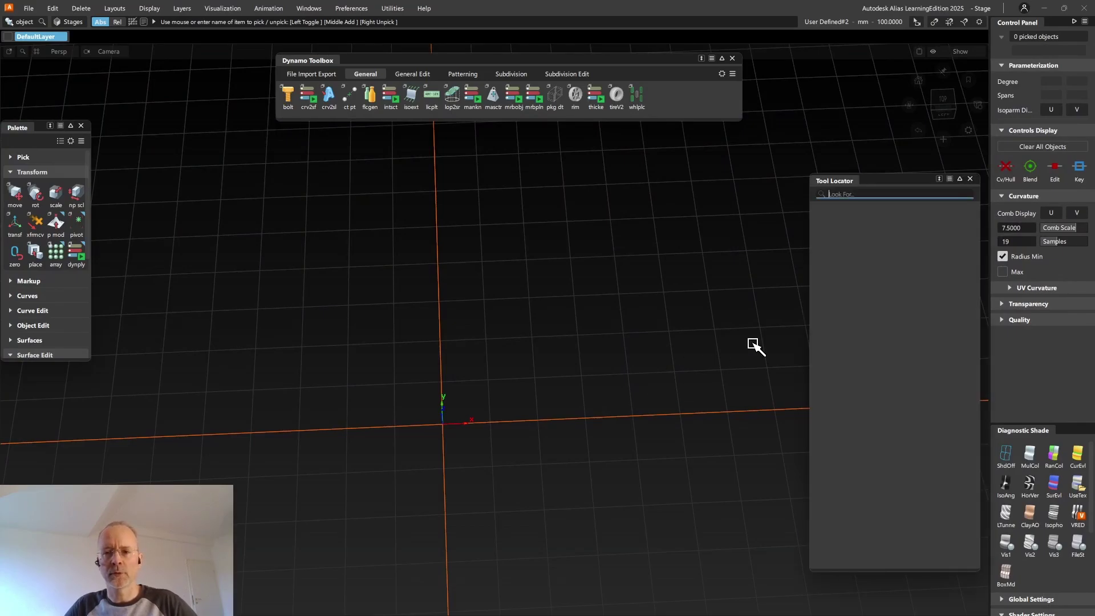
pyautogui.write('te')
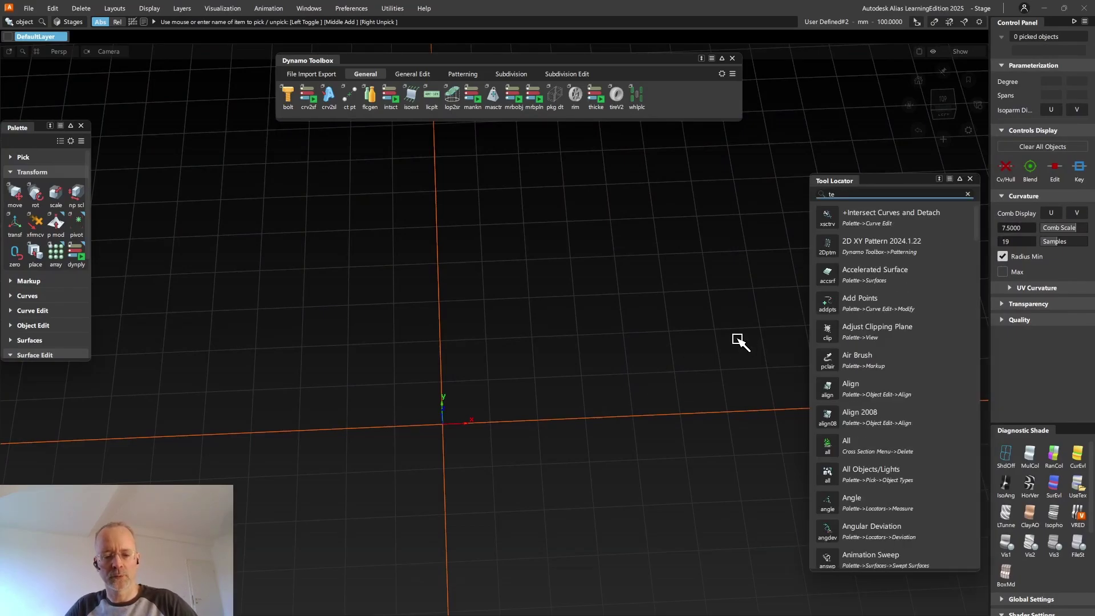
pyautogui.write('xt')
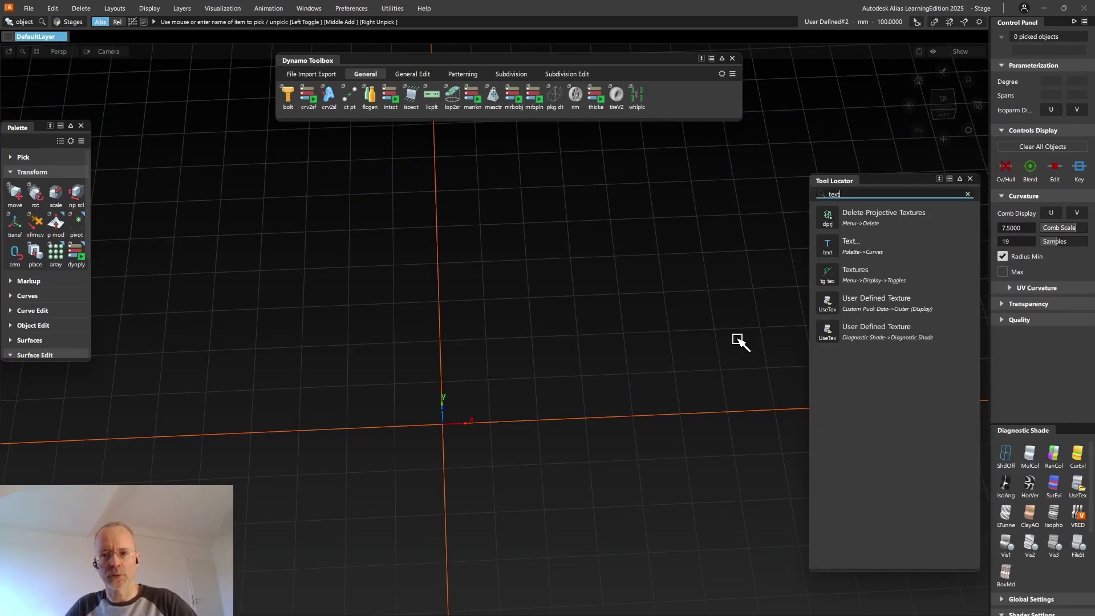
pyautogui.click(825, 245)
pyautogui.click(479, 382)
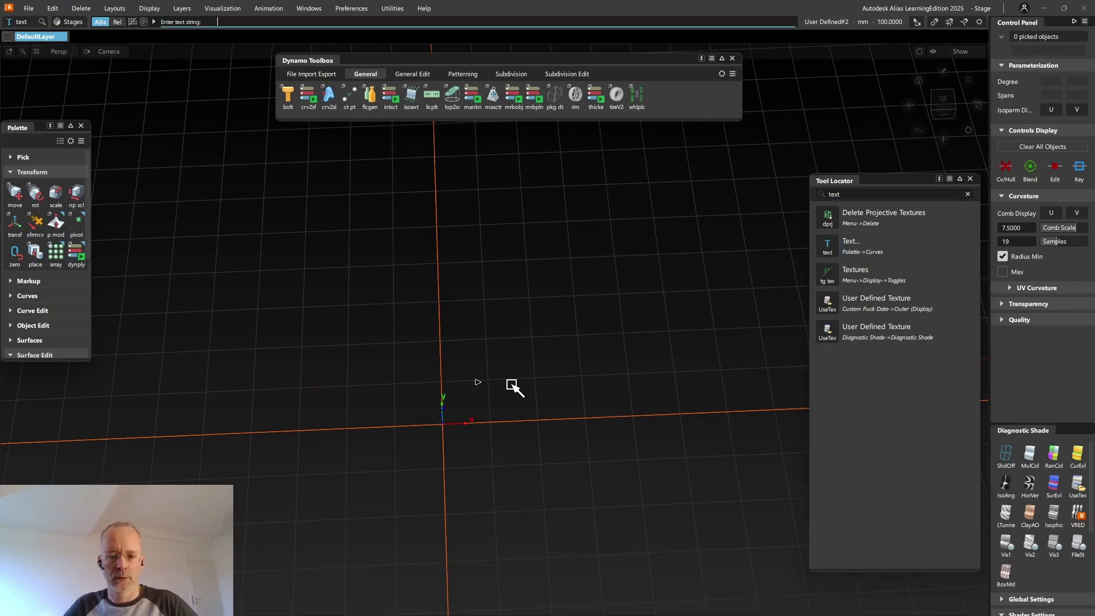
pyautogui.write('GG')
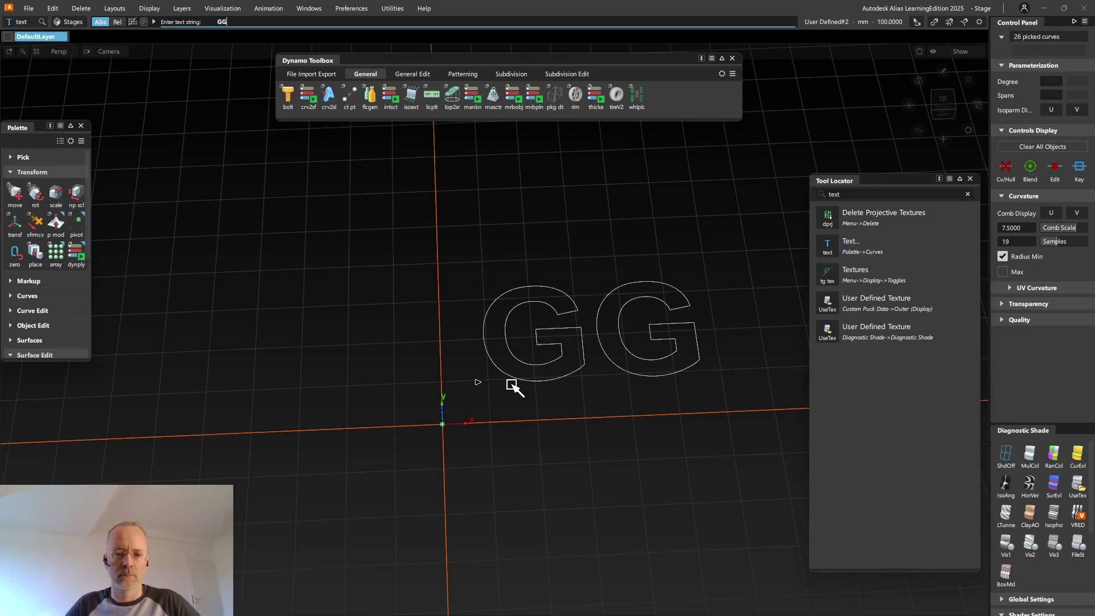
pyautogui.keyDown('ctrl'); pyautogui.keyDown('shift'); pyautogui.moveTo(434, 393); pyautogui.dragTo(436, 317); pyautogui.keyUp('shift'); pyautogui.keyUp('ctrl')
# Extrude the first G's curves into a 50-high solid with crv2sl
pyautogui.click(328, 96)
pyautogui.moveTo(462, 268); pyautogui.dragTo(594, 395)
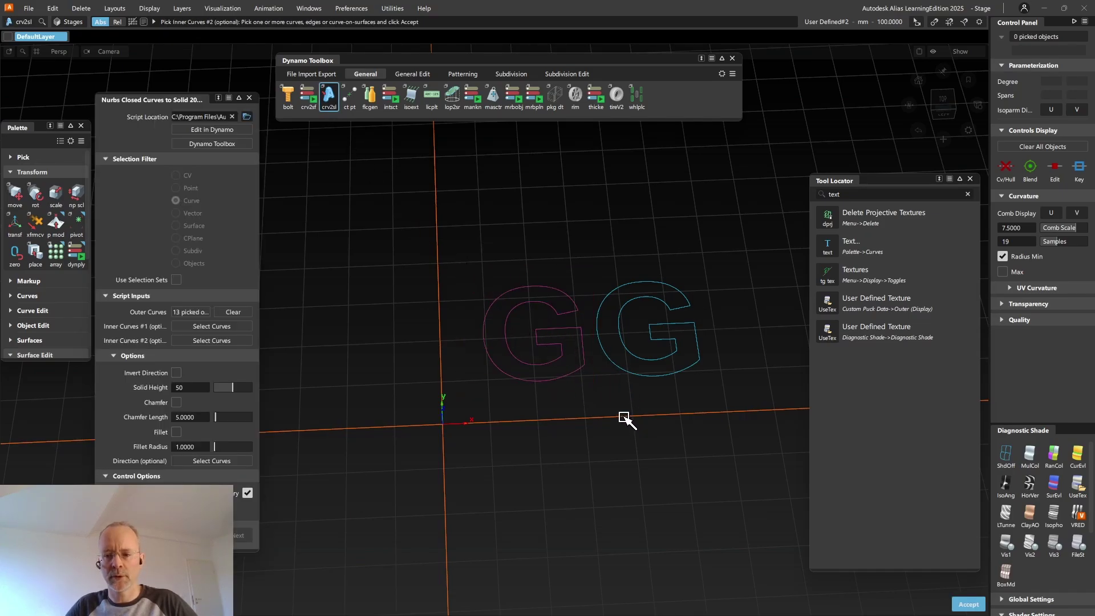
pyautogui.press('space')
pyautogui.press('space')
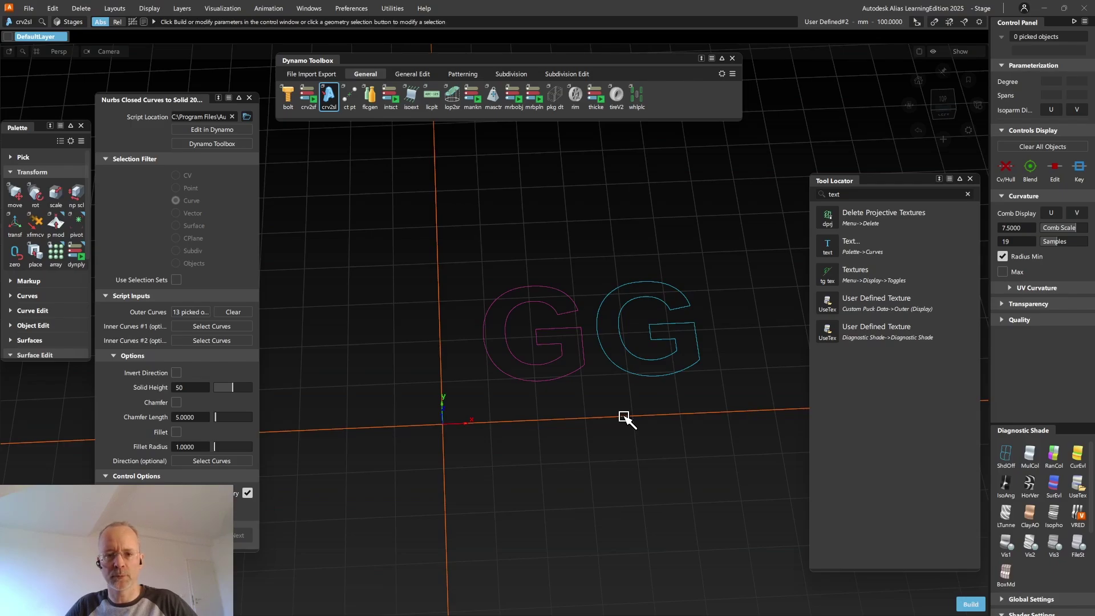
pyautogui.scroll(5, 567, 366)
pyautogui.keyDown('alt'); pyautogui.keyDown('shift'); pyautogui.moveTo(621, 409); pyautogui.dragTo(416, 440); pyautogui.keyUp('shift'); pyautogui.keyUp('alt')
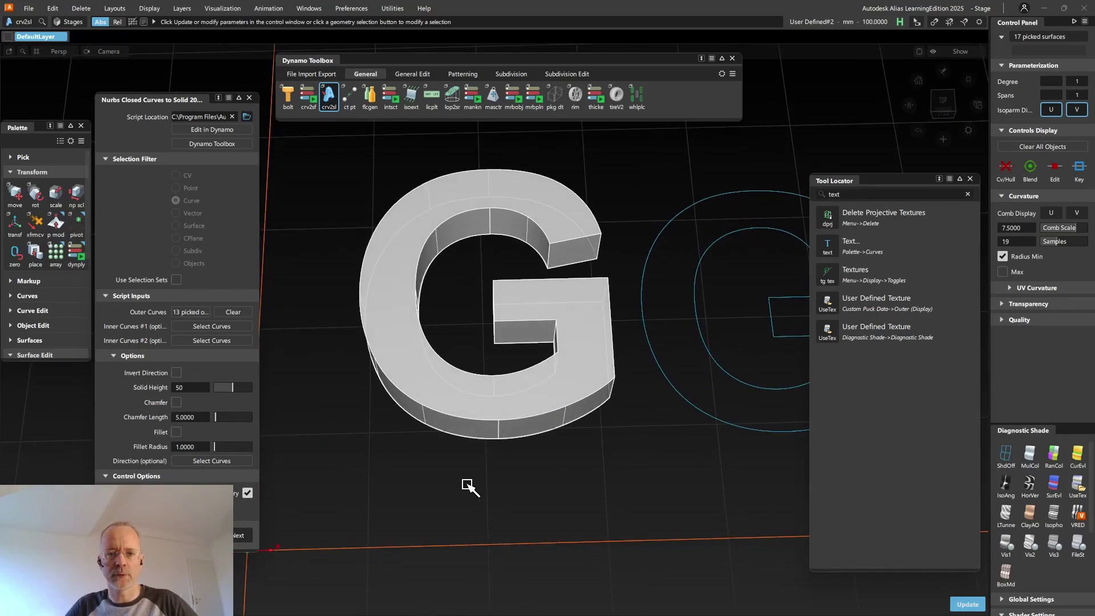